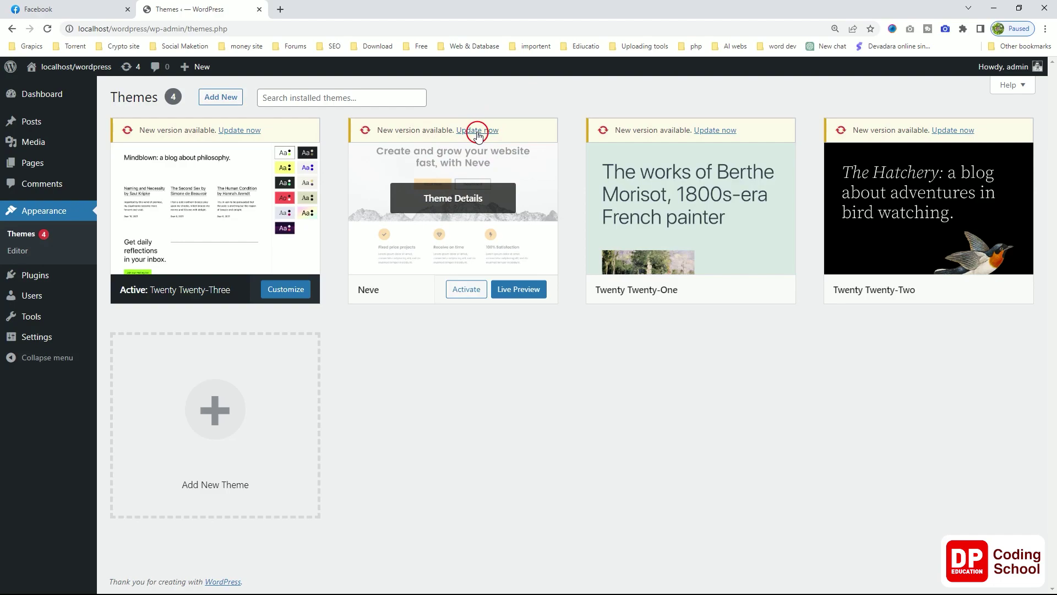
- Update and activate the Neve theme, dismissing its welcome notice
{"action": "left_click", "coordinate": [478, 132]}
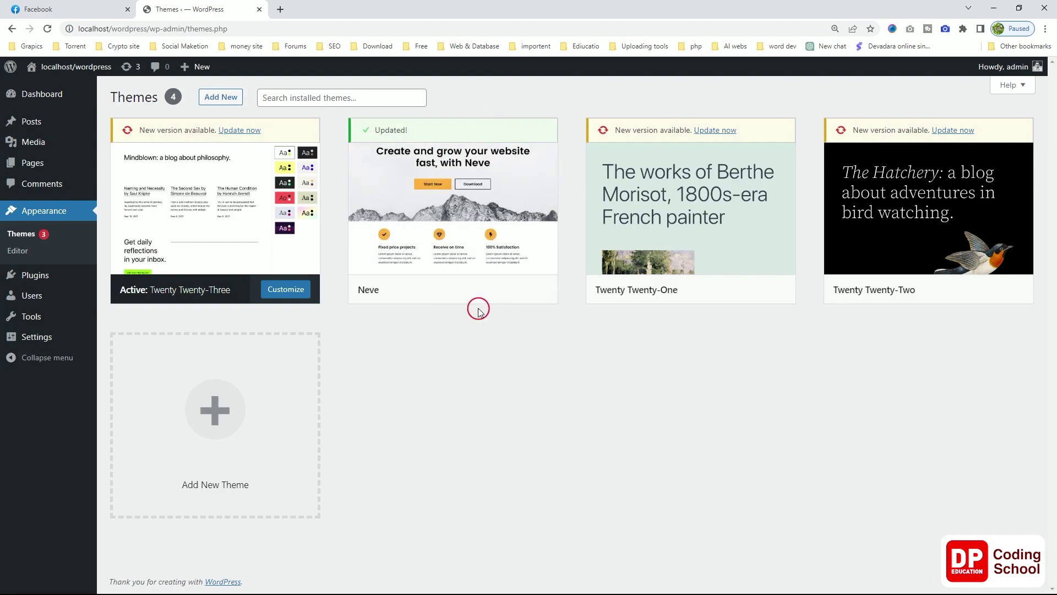
{"action": "left_click", "coordinate": [468, 287]}
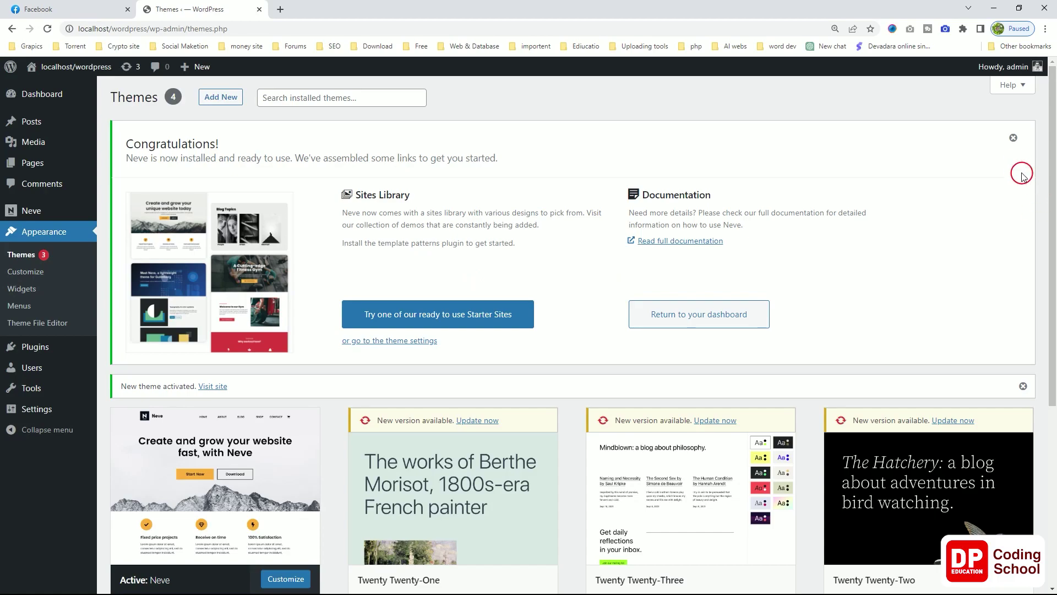
{"action": "left_click", "coordinate": [1013, 137]}
{"action": "scroll", "coordinate": [784, 232], "scroll_direction": "down", "scroll_amount": 1}
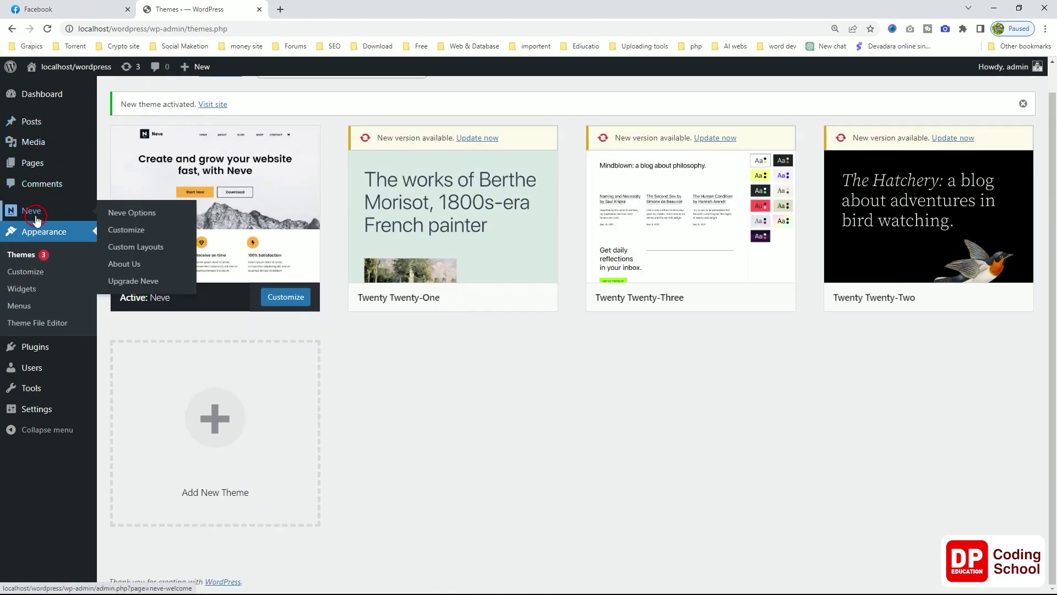
- Look through the admin sections, including Neve's options, and open the list of all pages
{"action": "mouse_move", "coordinate": [53, 104]}
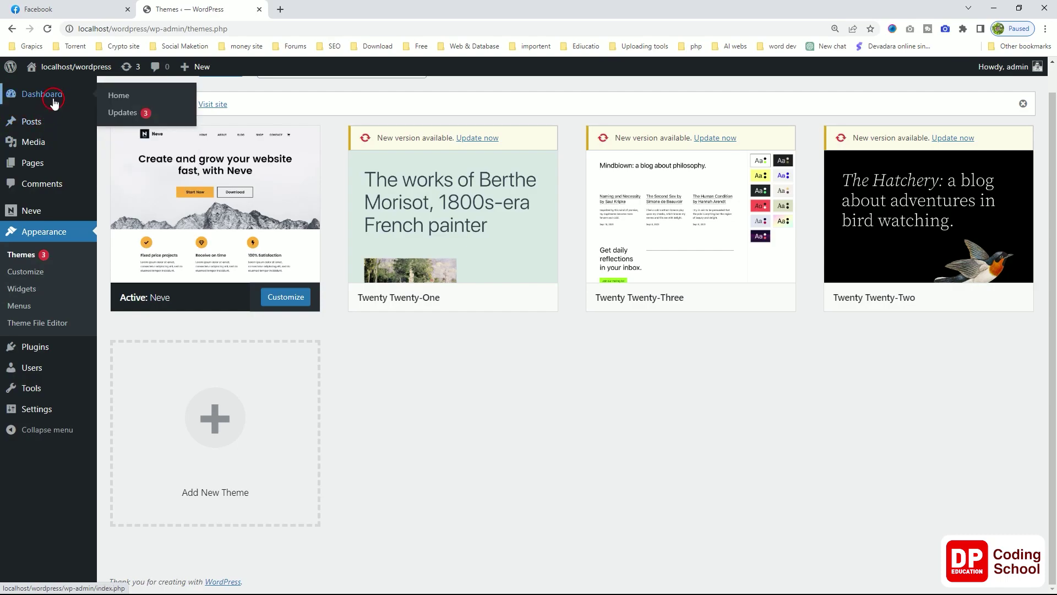
{"action": "mouse_move", "coordinate": [44, 216]}
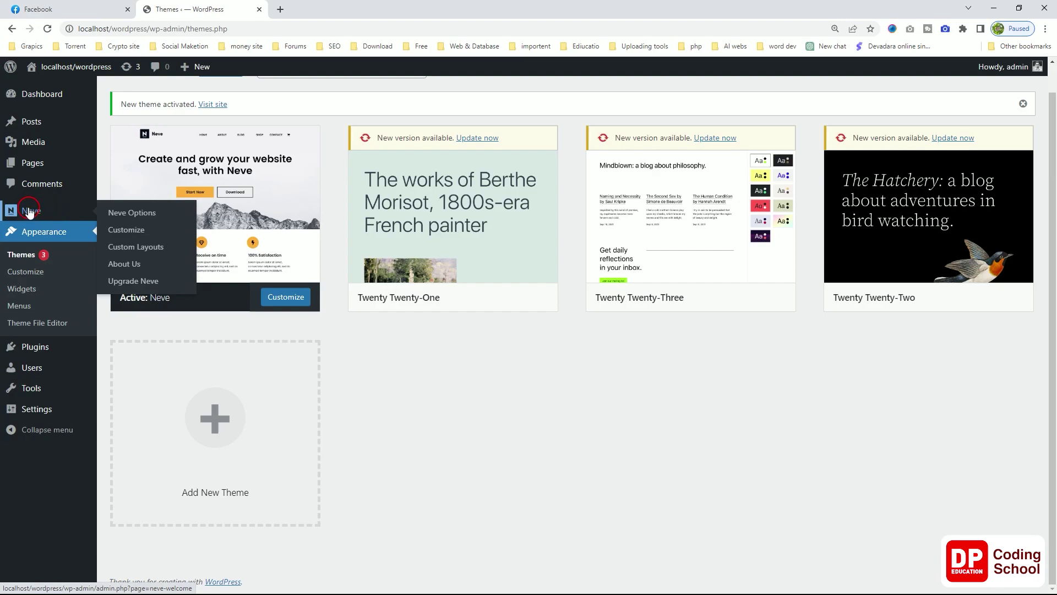
{"action": "left_click", "coordinate": [35, 212]}
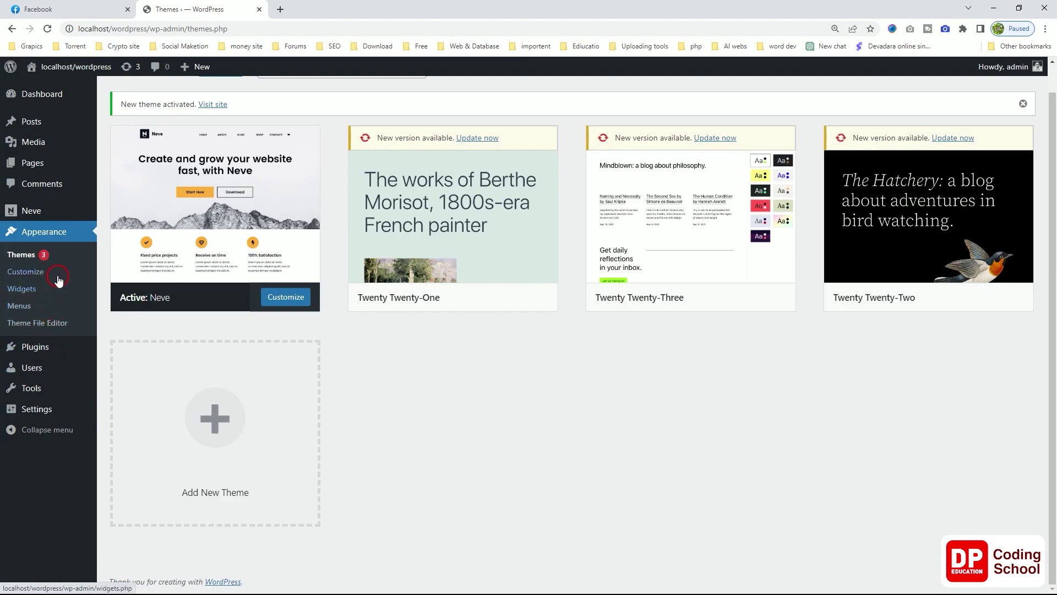
{"action": "mouse_move", "coordinate": [34, 145]}
{"action": "mouse_move", "coordinate": [39, 166]}
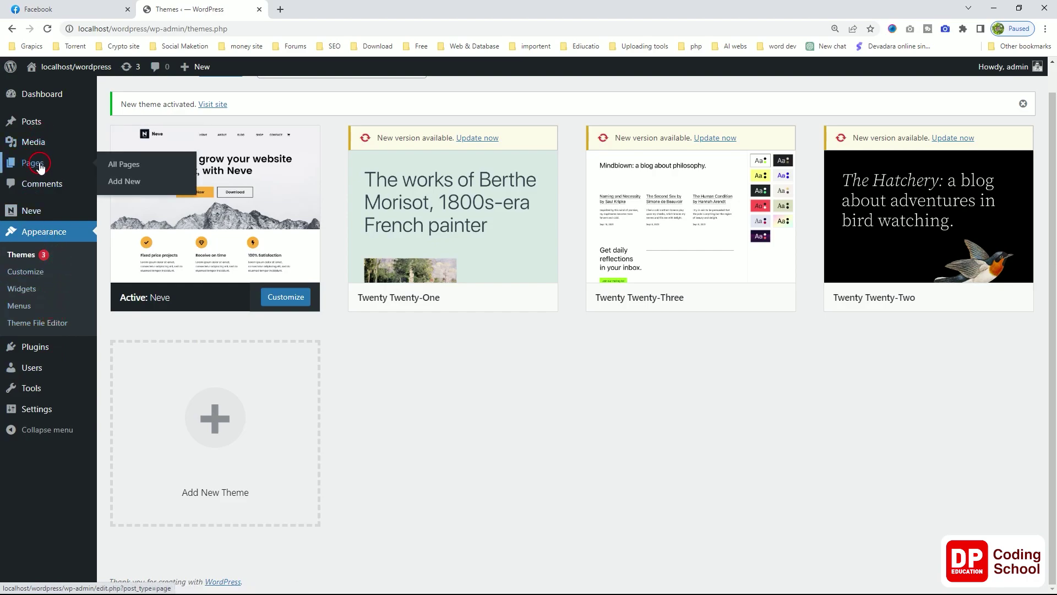
{"action": "left_click", "coordinate": [115, 166]}
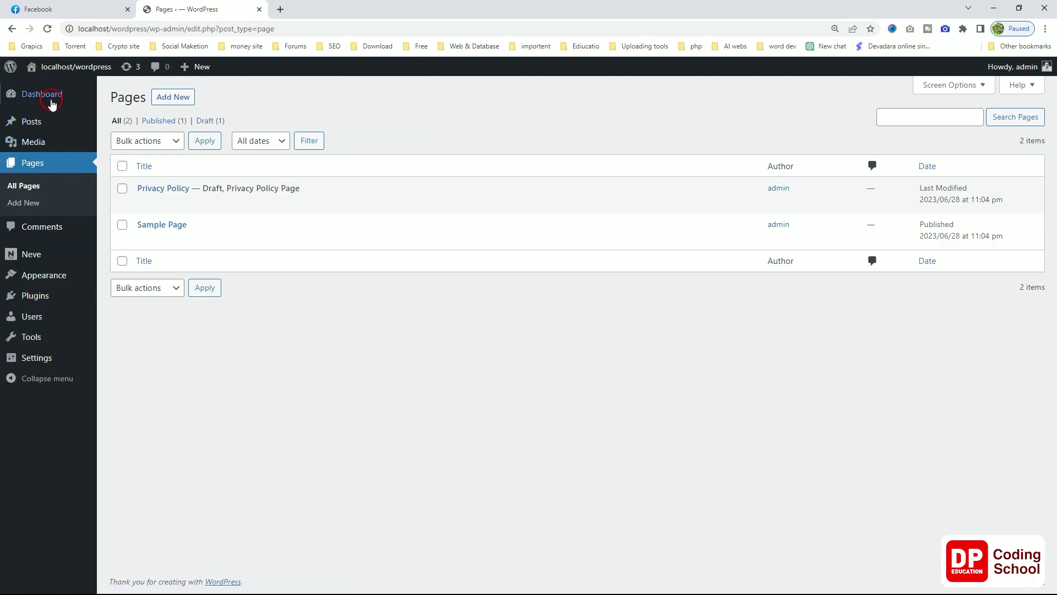
- View the site's front page from header to footer with the Neve theme, and return to the admin dashboard
{"action": "mouse_move", "coordinate": [80, 71]}
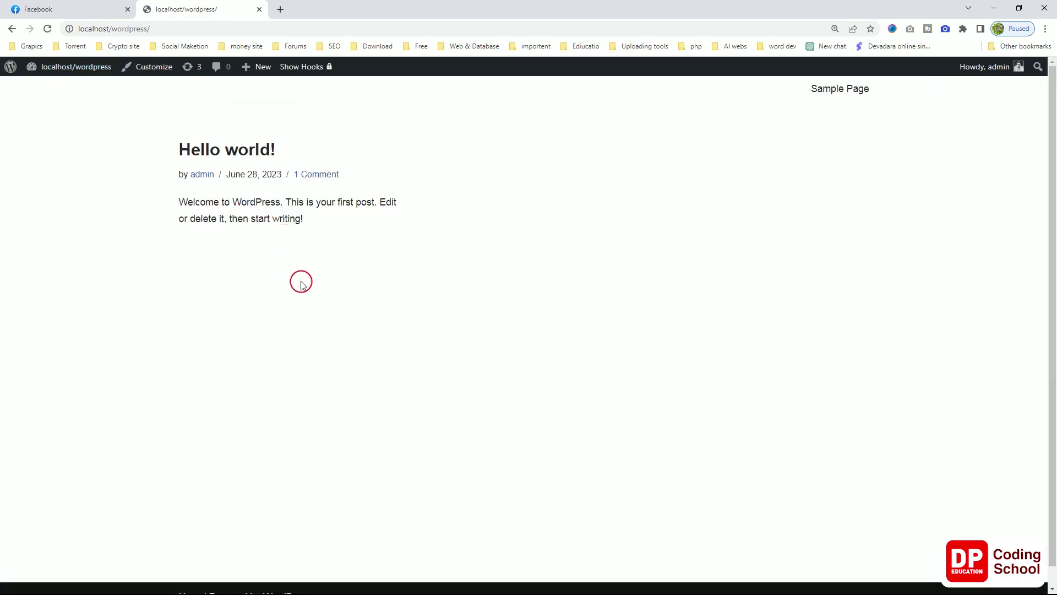
{"action": "scroll", "coordinate": [304, 289], "scroll_direction": "down", "scroll_amount": 1}
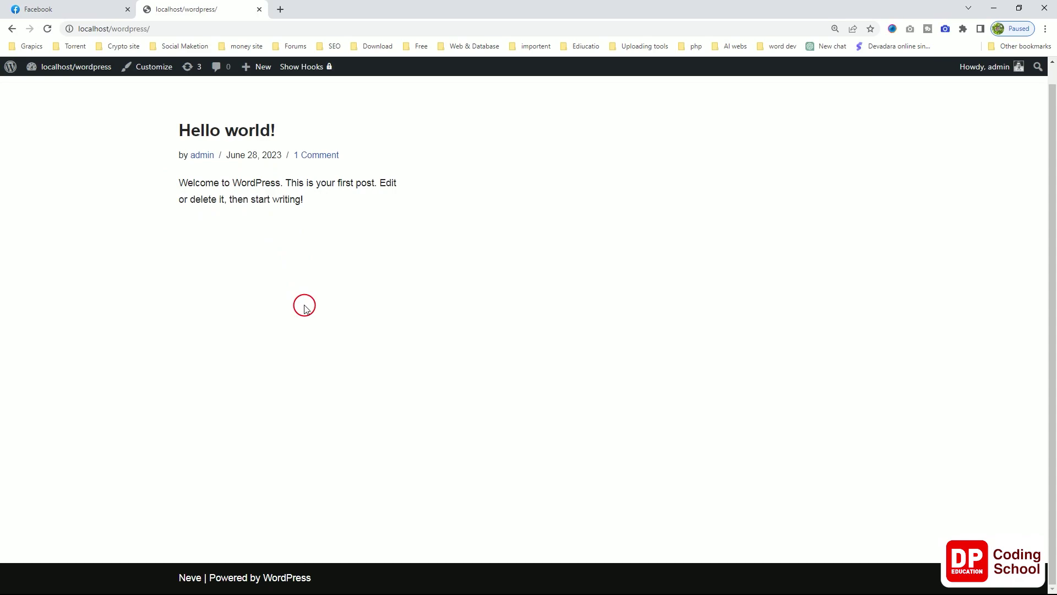
{"action": "scroll", "coordinate": [306, 307], "scroll_direction": "up", "scroll_amount": 1}
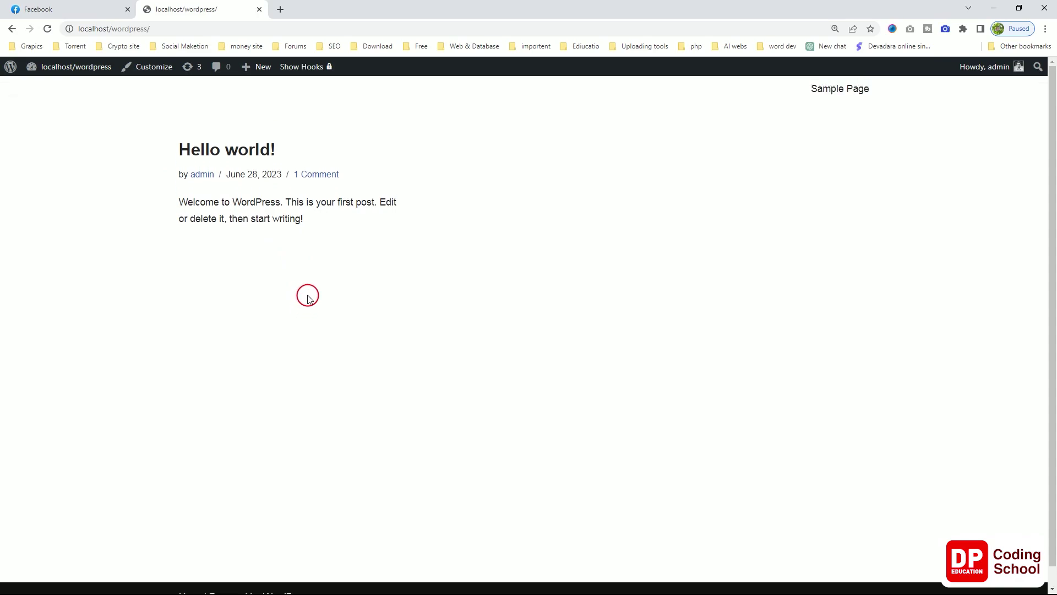
{"action": "left_click", "coordinate": [58, 91]}
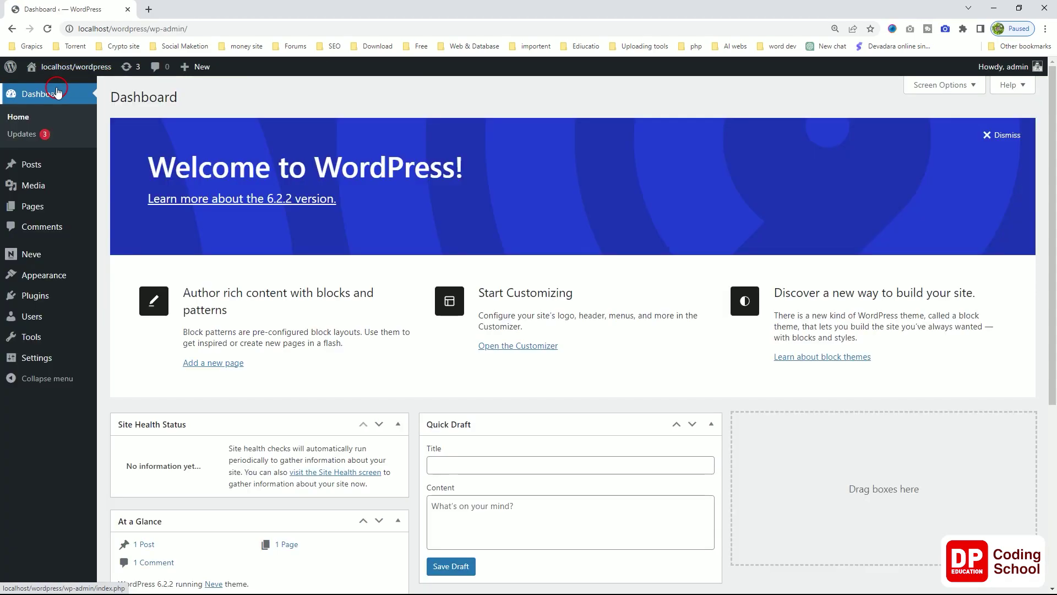
- Go to the installed plugins and open the page for adding new ones
{"action": "scroll", "coordinate": [311, 330], "scroll_direction": "down", "scroll_amount": 3}
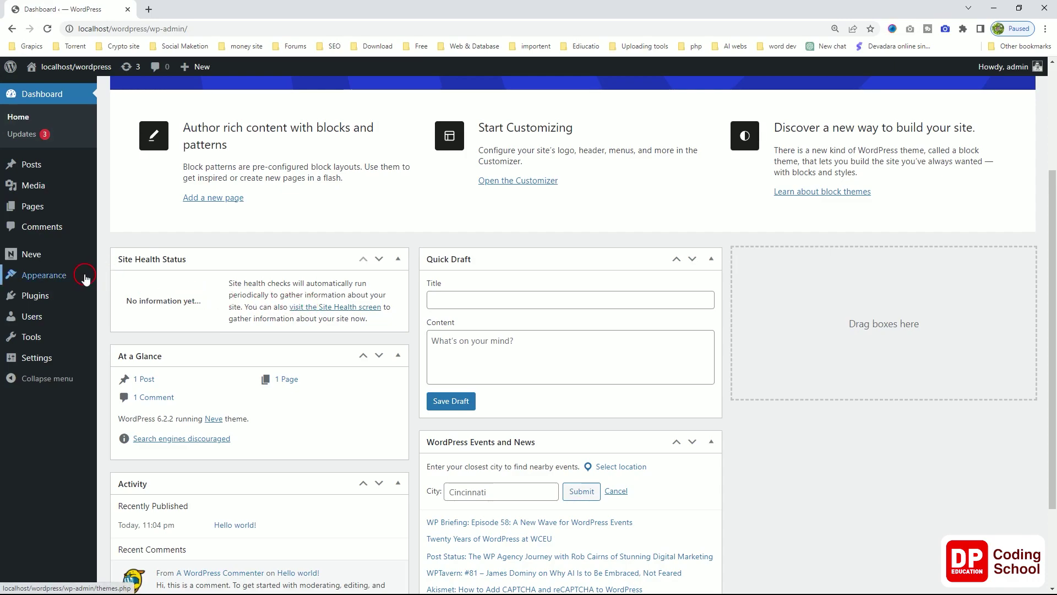
{"action": "mouse_move", "coordinate": [56, 293]}
{"action": "left_click", "coordinate": [121, 302]}
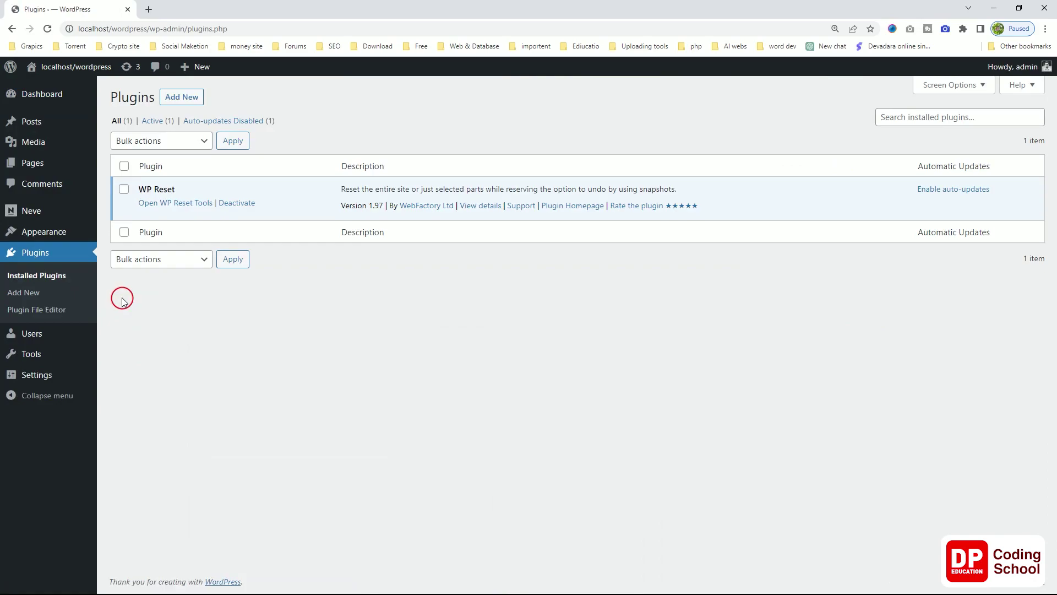
{"action": "left_click", "coordinate": [149, 10]}
{"action": "key", "text": "ctrl+w"}
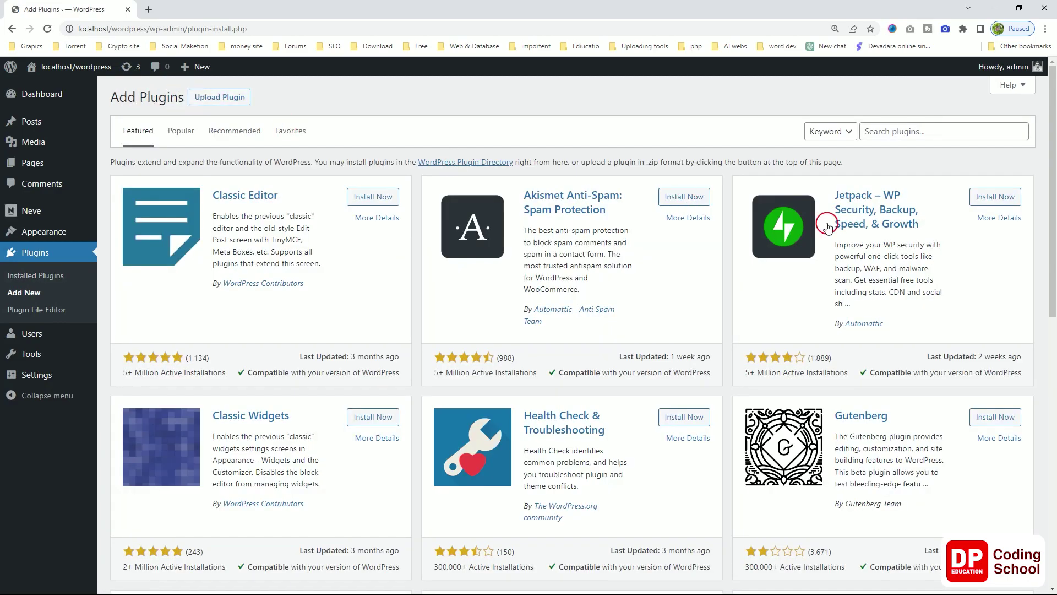
- Search the plugin directory for "quiz"
{"action": "left_click", "coordinate": [866, 137]}
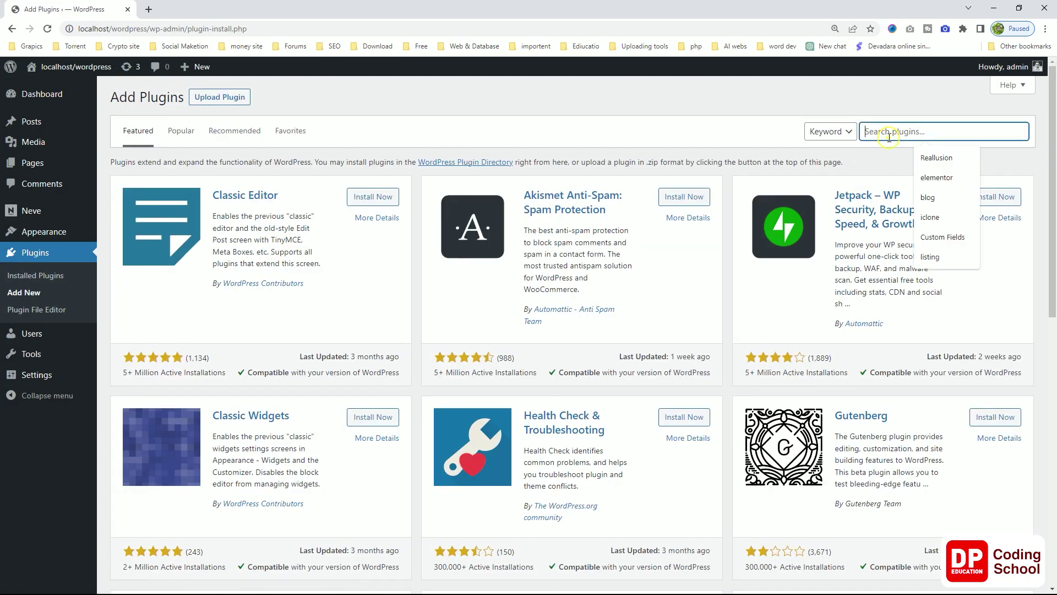
{"action": "right_click", "coordinate": [888, 137]}
{"action": "left_click", "coordinate": [912, 227]}
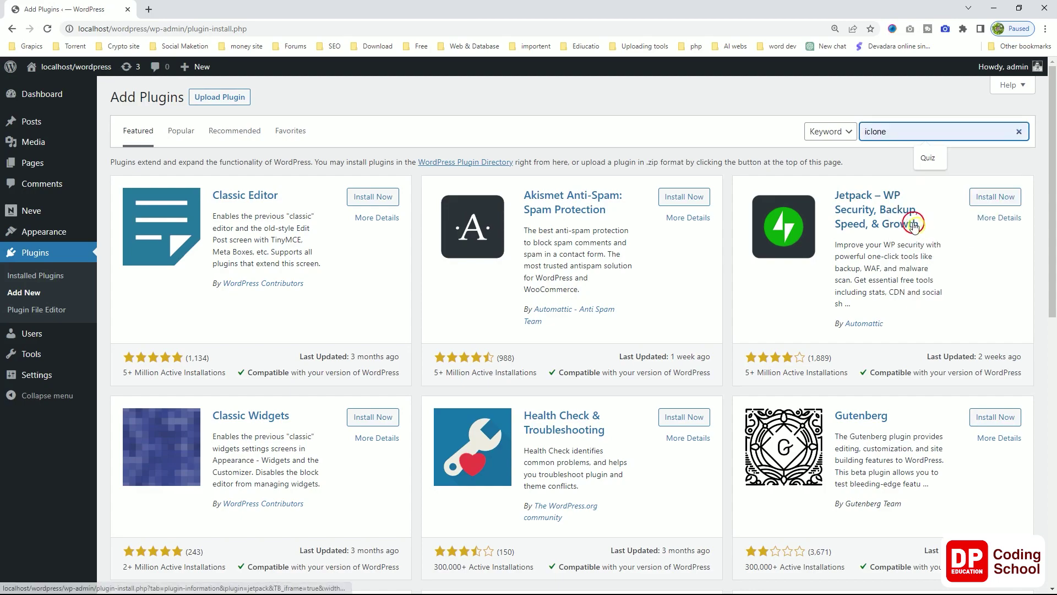
{"action": "double_click", "coordinate": [913, 132]}
{"action": "type", "text": "quiz"}
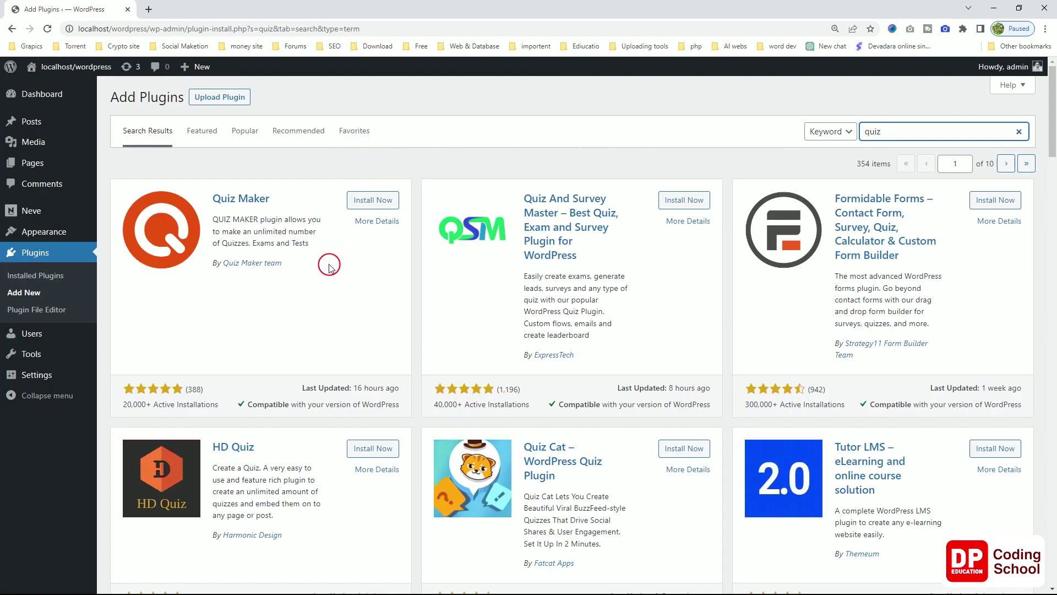
- Install and activate the Quiz Maker plugin from the search results
{"action": "scroll", "coordinate": [328, 267], "scroll_direction": "down", "scroll_amount": 1}
{"action": "scroll", "coordinate": [328, 267], "scroll_direction": "up", "scroll_amount": 1}
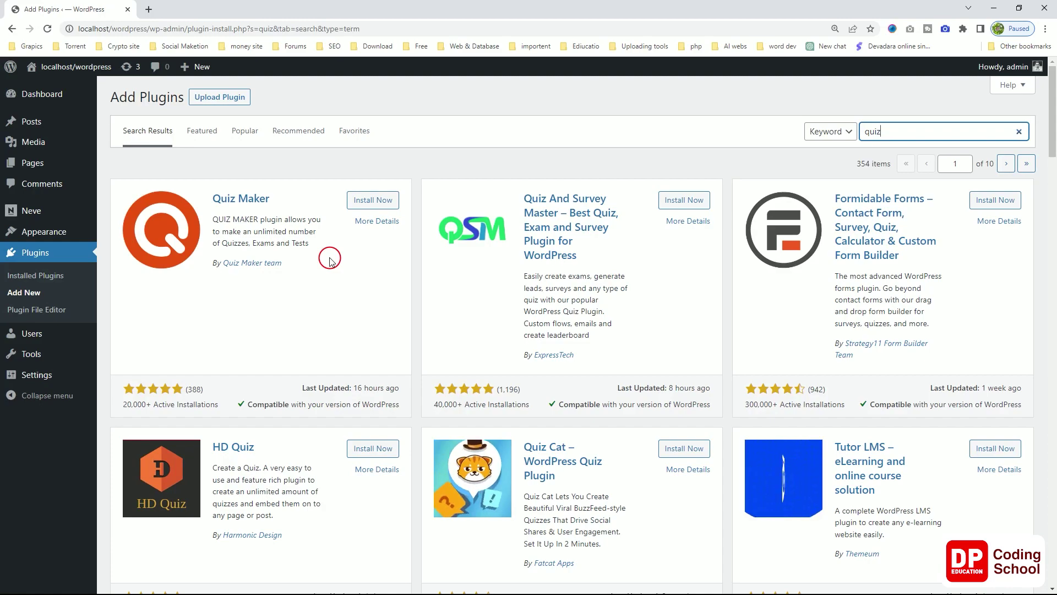
{"action": "left_click", "coordinate": [355, 203]}
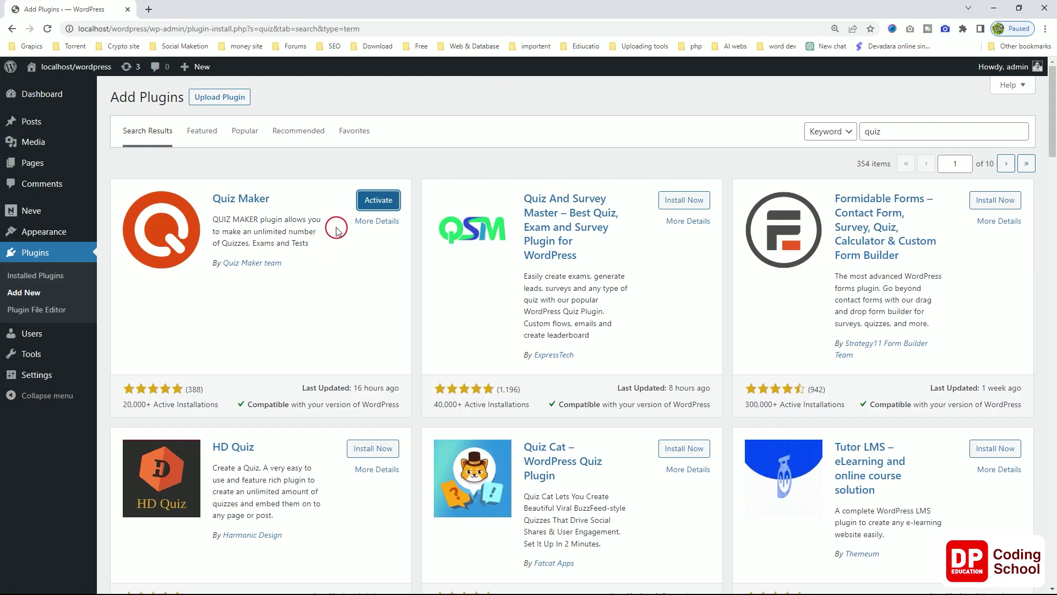
{"action": "left_click", "coordinate": [375, 208]}
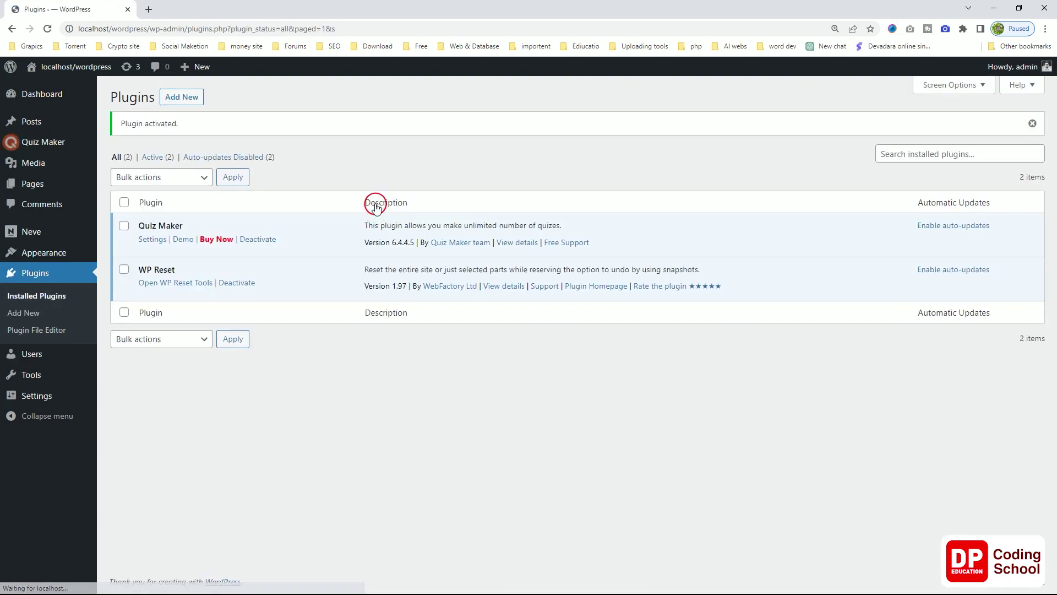
- Open Quiz Maker's How to use page and examine its four-step quiz instructions, community resources, and lists of articles and videos
{"action": "mouse_move", "coordinate": [44, 142]}
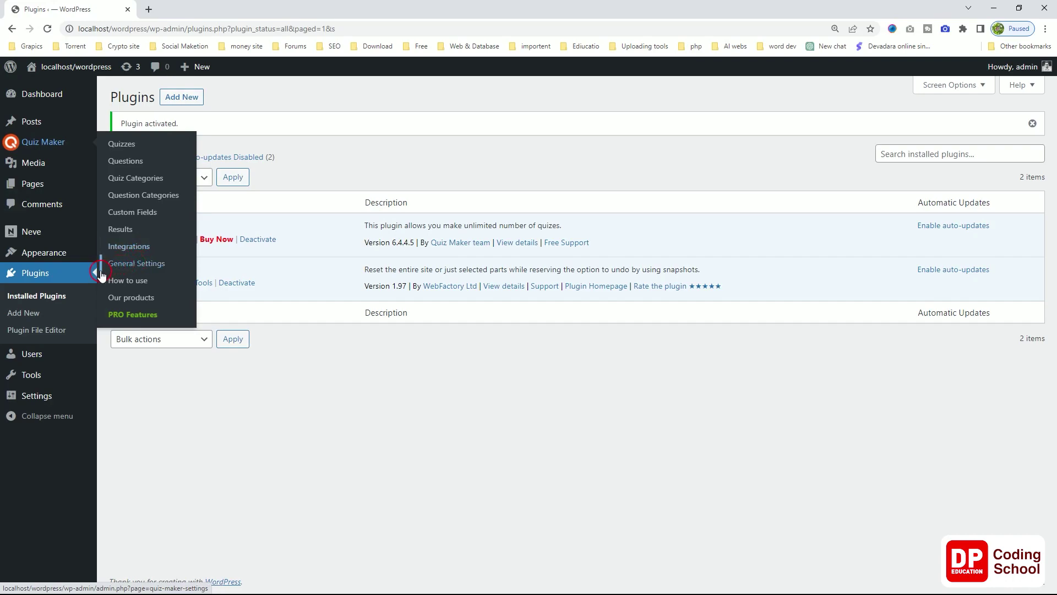
{"action": "left_click", "coordinate": [130, 281]}
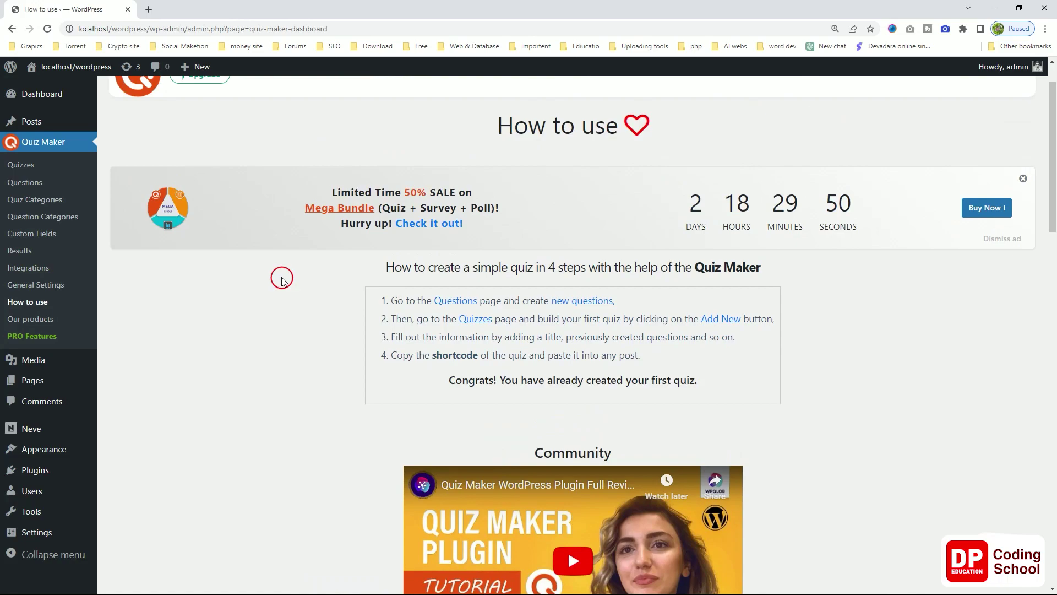
{"action": "scroll", "coordinate": [281, 280], "scroll_direction": "down", "scroll_amount": 4}
{"action": "scroll", "coordinate": [282, 280], "scroll_direction": "down", "scroll_amount": 5}
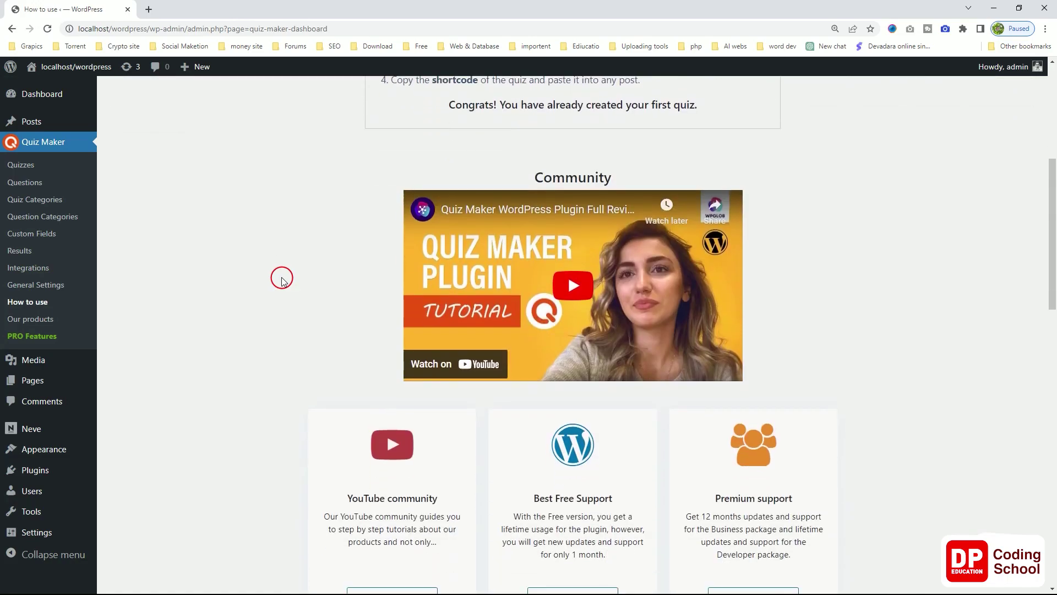
{"action": "scroll", "coordinate": [282, 279], "scroll_direction": "down", "scroll_amount": 3}
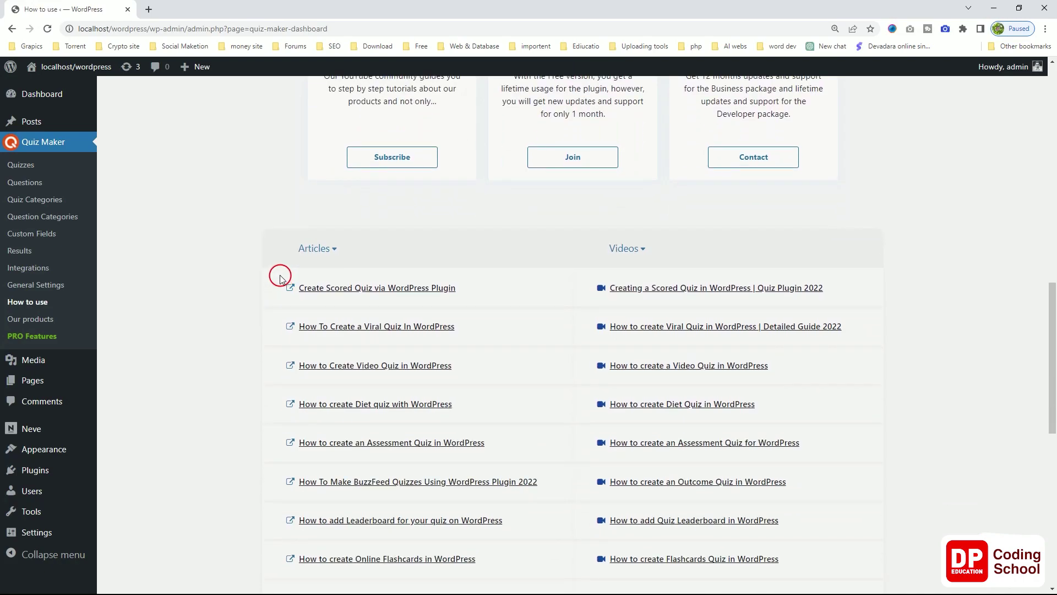
{"action": "scroll", "coordinate": [279, 278], "scroll_direction": "down", "scroll_amount": 5}
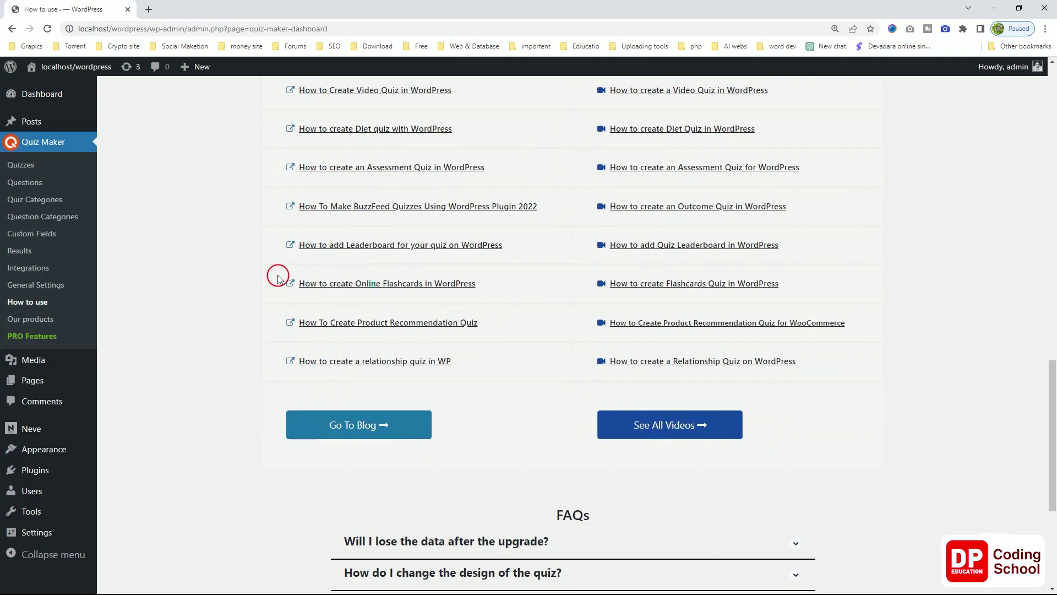
{"action": "scroll", "coordinate": [278, 278], "scroll_direction": "up", "scroll_amount": 10}
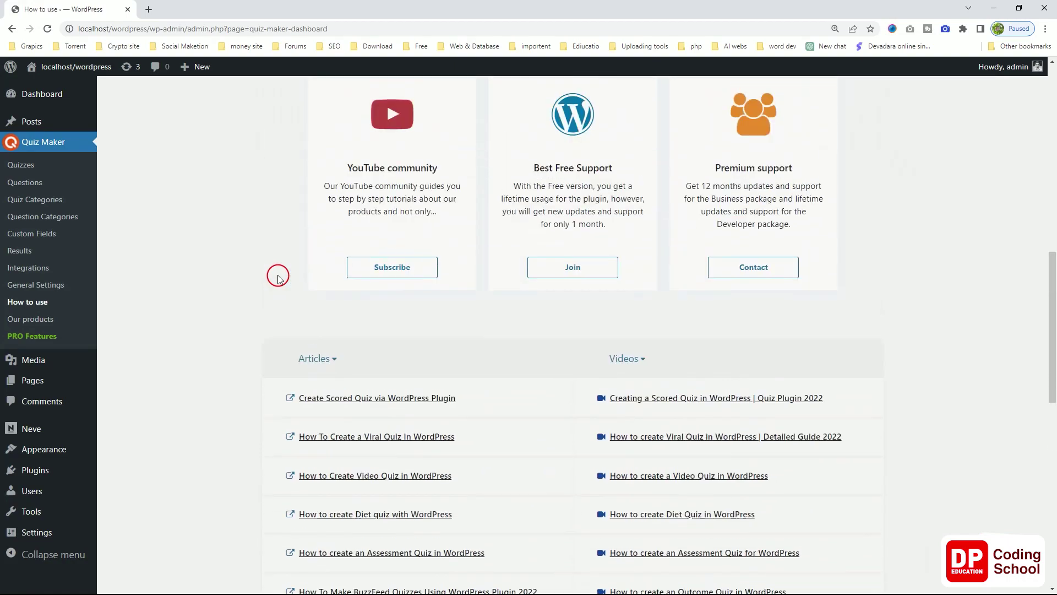
{"action": "scroll", "coordinate": [278, 278], "scroll_direction": "up", "scroll_amount": 4}
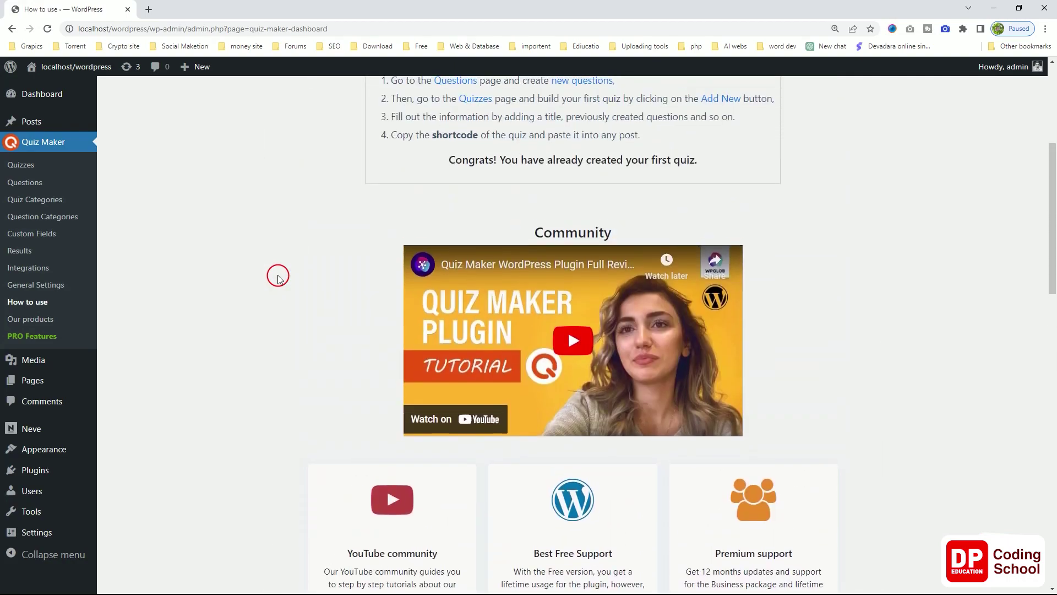
{"action": "scroll", "coordinate": [278, 277], "scroll_direction": "up", "scroll_amount": 3}
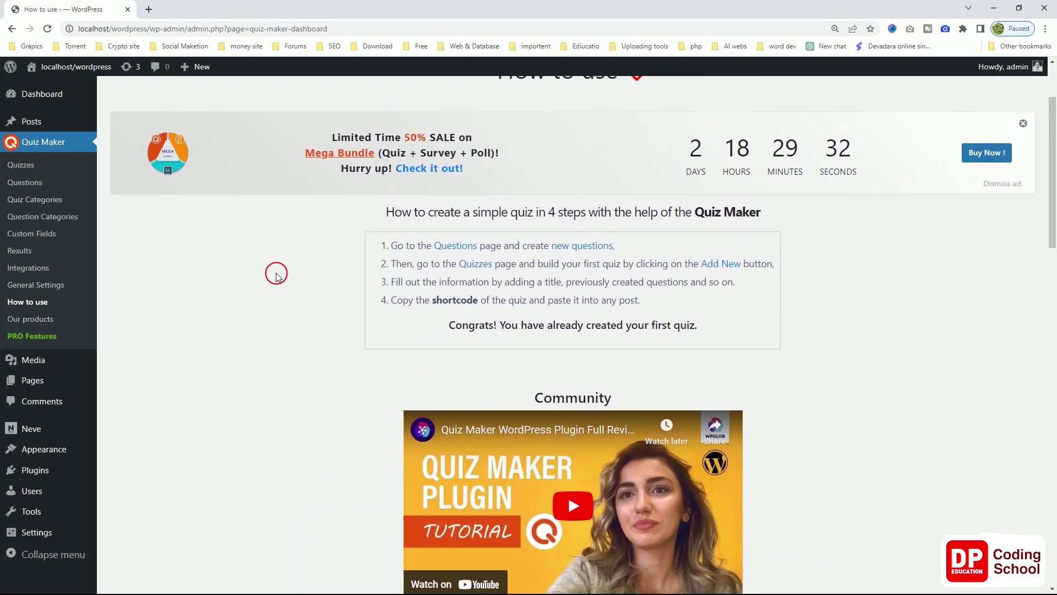
{"action": "scroll", "coordinate": [277, 275], "scroll_direction": "up", "scroll_amount": 2}
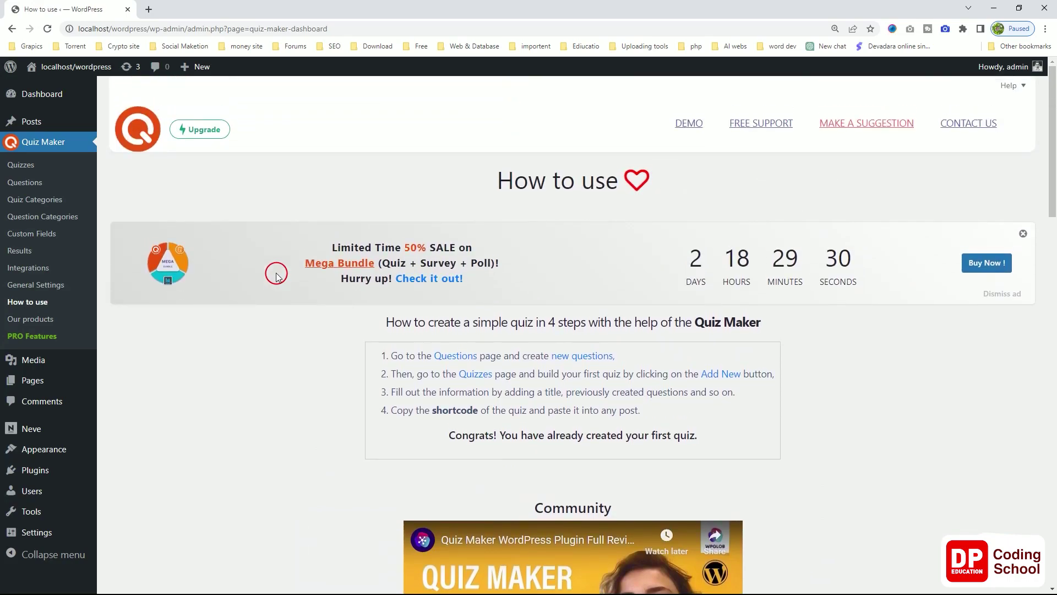
{"action": "scroll", "coordinate": [277, 275], "scroll_direction": "down", "scroll_amount": 5}
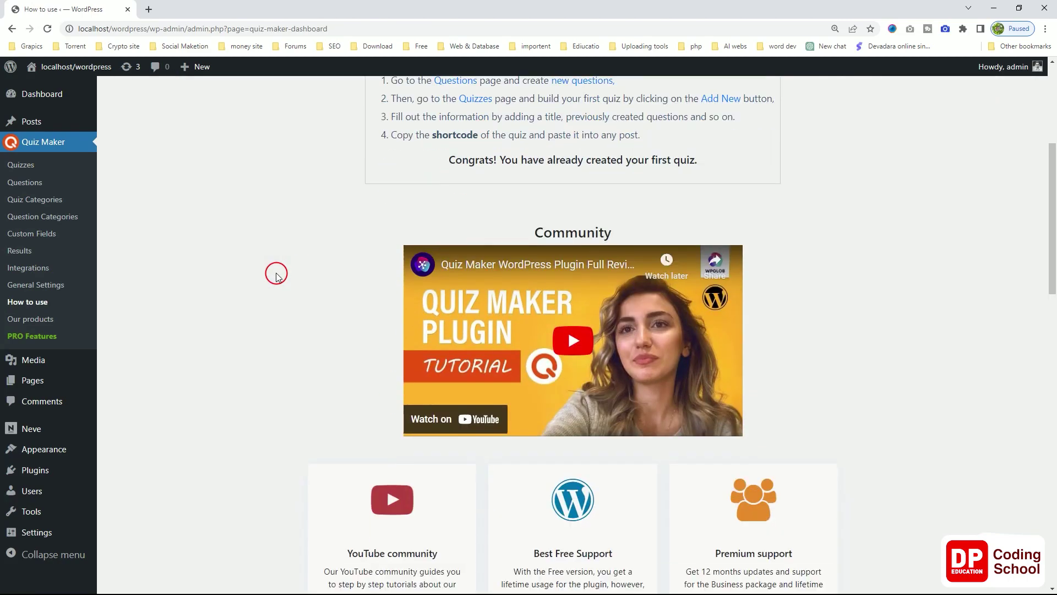
{"action": "scroll", "coordinate": [276, 275], "scroll_direction": "down", "scroll_amount": 5}
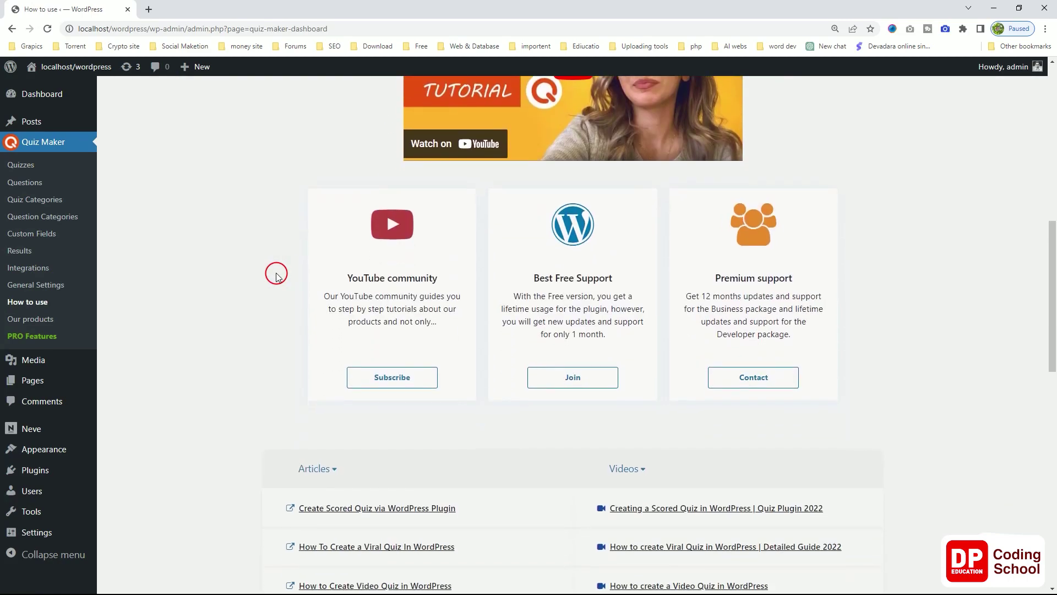
{"action": "scroll", "coordinate": [277, 275], "scroll_direction": "down", "scroll_amount": 1}
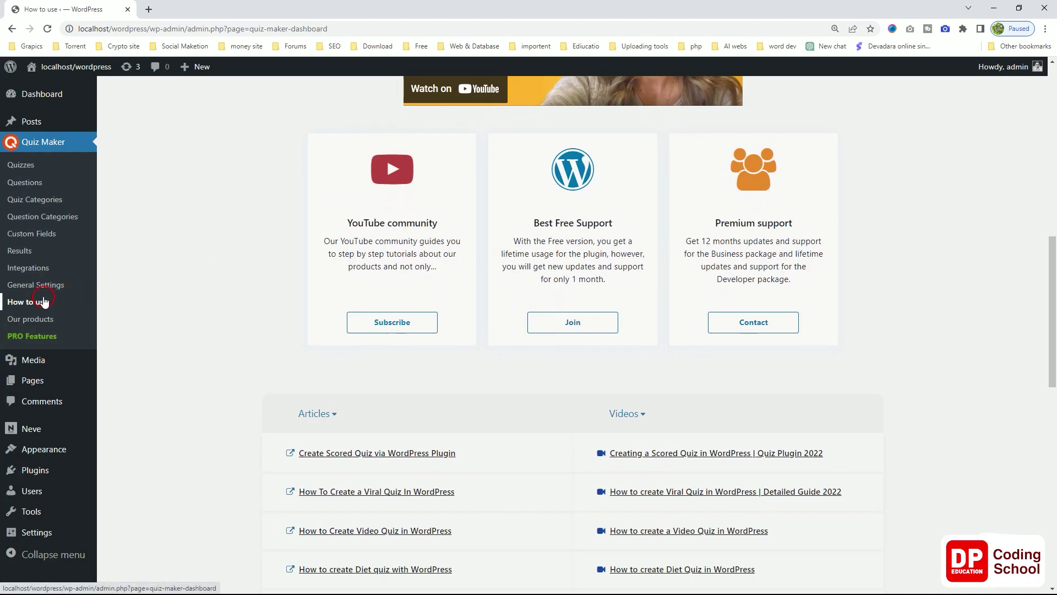
{"action": "scroll", "coordinate": [259, 336], "scroll_direction": "down", "scroll_amount": 3}
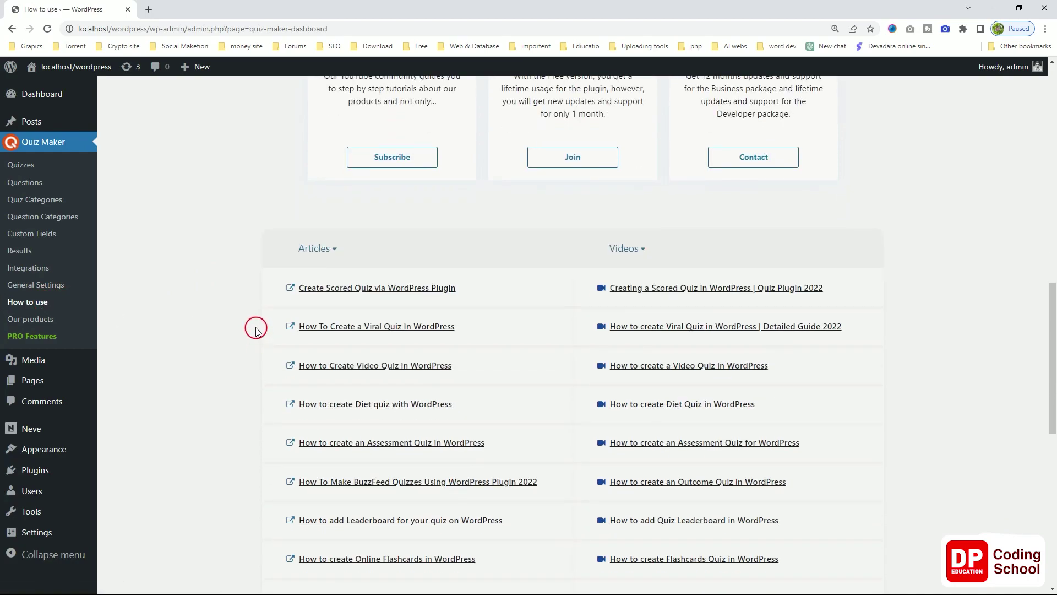
{"action": "scroll", "coordinate": [255, 325], "scroll_direction": "down", "scroll_amount": 1}
{"action": "scroll", "coordinate": [255, 325], "scroll_direction": "down", "scroll_amount": 3}
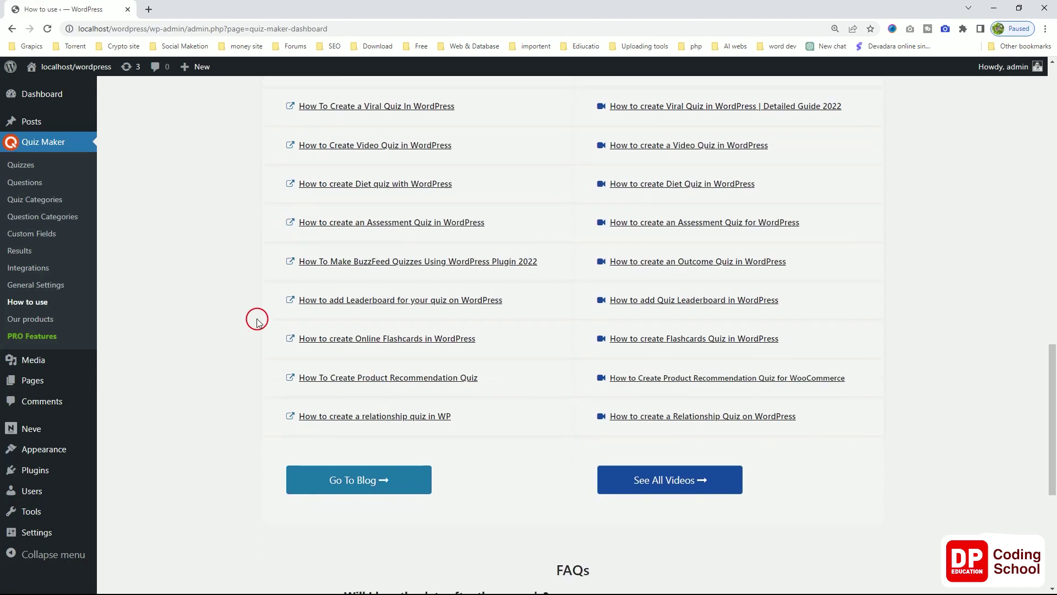
- Return to the four-step quiz instructions, then open the Quizzes list and examine the Mathematic Quiz entry and its available actions
{"action": "scroll", "coordinate": [257, 323], "scroll_direction": "up", "scroll_amount": 10}
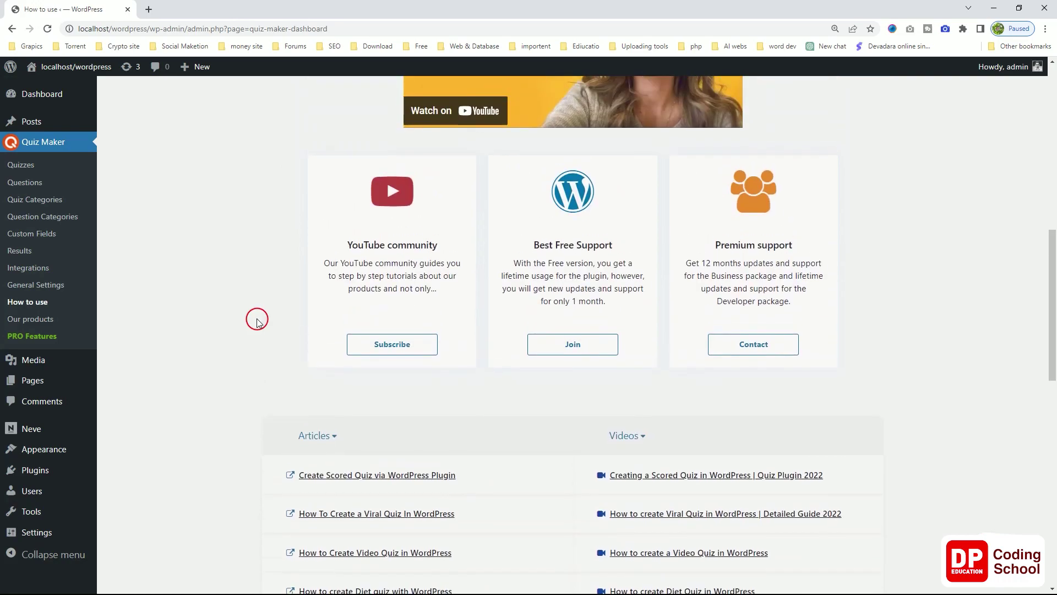
{"action": "scroll", "coordinate": [257, 322], "scroll_direction": "up", "scroll_amount": 3}
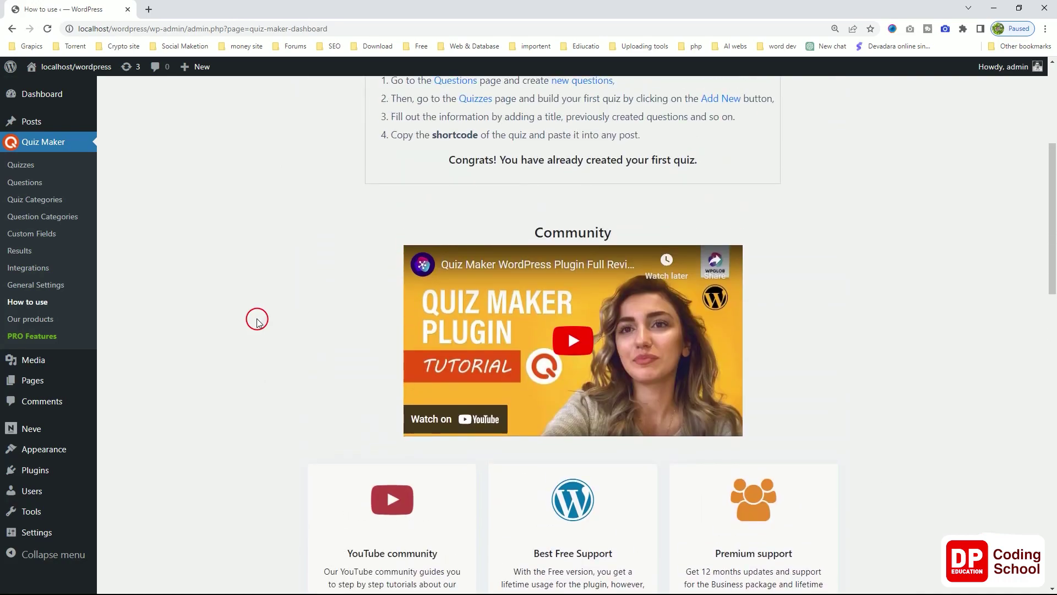
{"action": "scroll", "coordinate": [257, 322], "scroll_direction": "up", "scroll_amount": 1}
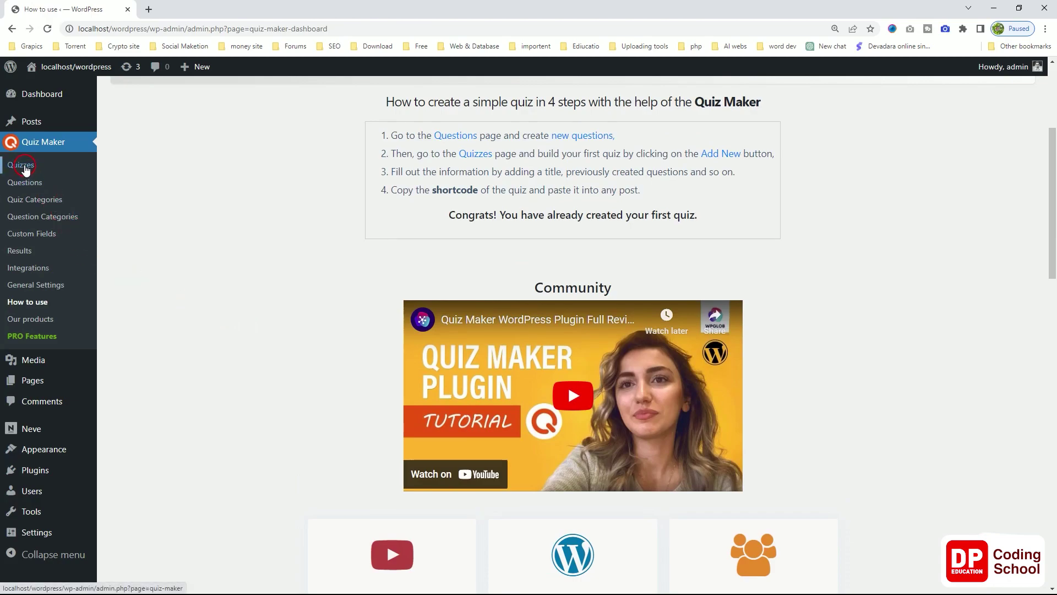
{"action": "scroll", "coordinate": [241, 226], "scroll_direction": "up", "scroll_amount": 2}
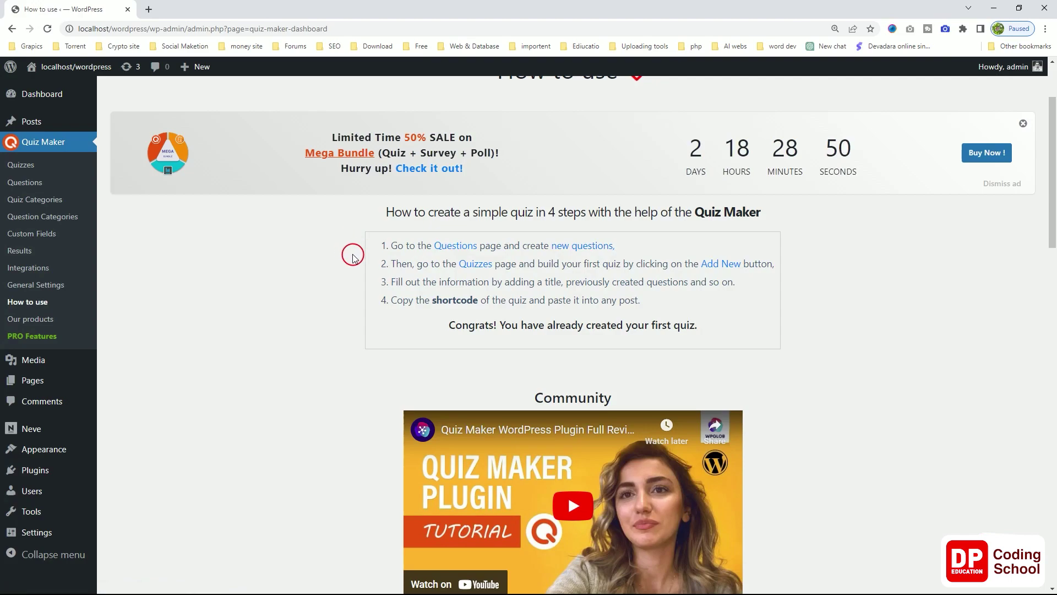
{"action": "left_click", "coordinate": [21, 165]}
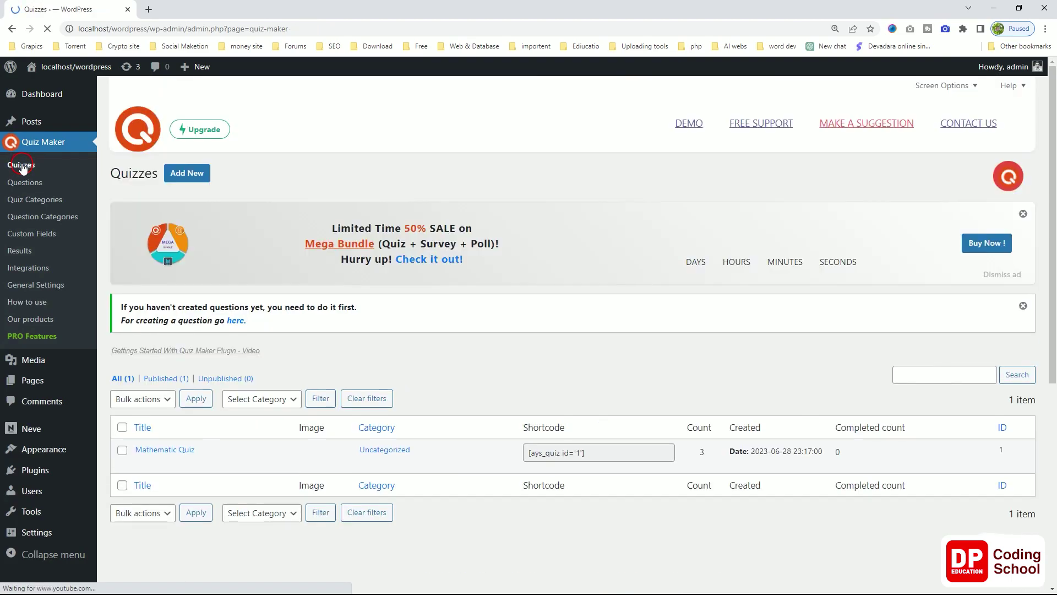
{"action": "scroll", "coordinate": [392, 294], "scroll_direction": "down", "scroll_amount": 2}
{"action": "scroll", "coordinate": [393, 297], "scroll_direction": "down", "scroll_amount": 1}
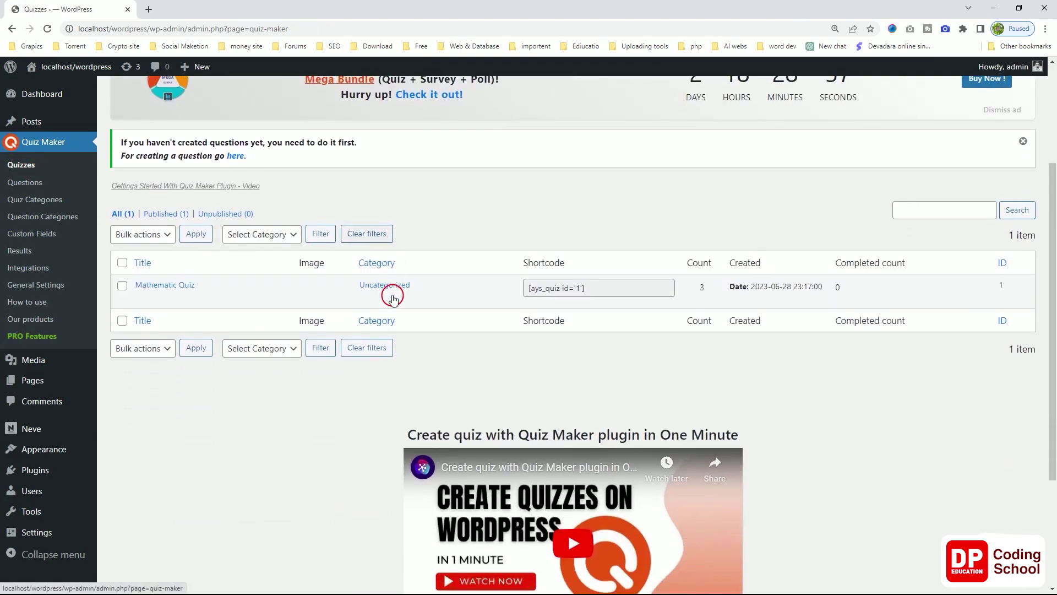
{"action": "mouse_move", "coordinate": [141, 287]}
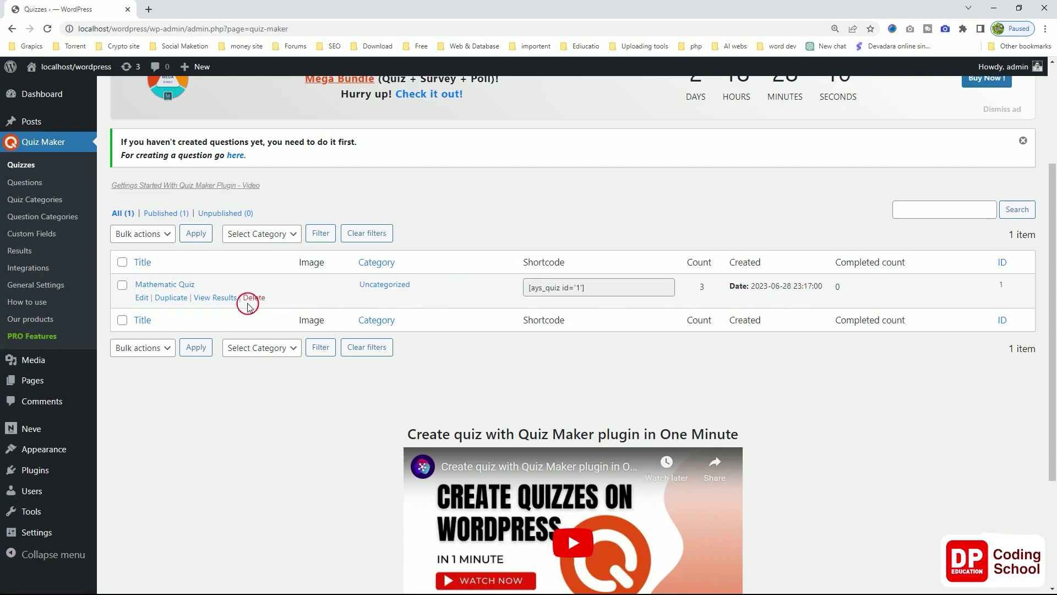
- Open the Mathematic Quiz for editing and examine its general settings, description, category, status and question list
{"action": "left_click", "coordinate": [143, 299]}
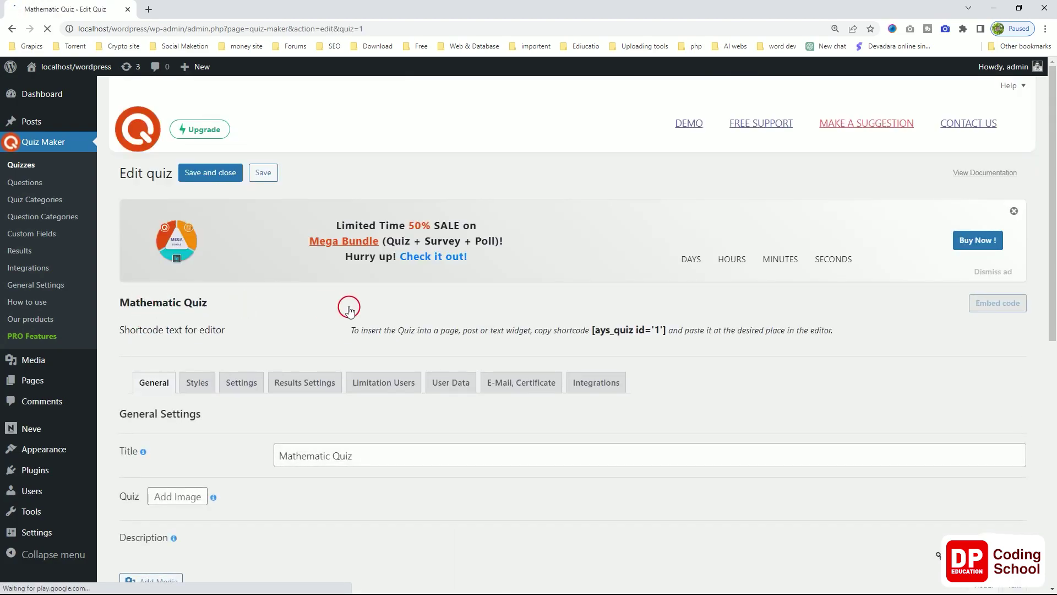
{"action": "scroll", "coordinate": [349, 304], "scroll_direction": "down", "scroll_amount": 6}
{"action": "scroll", "coordinate": [350, 308], "scroll_direction": "down", "scroll_amount": 3}
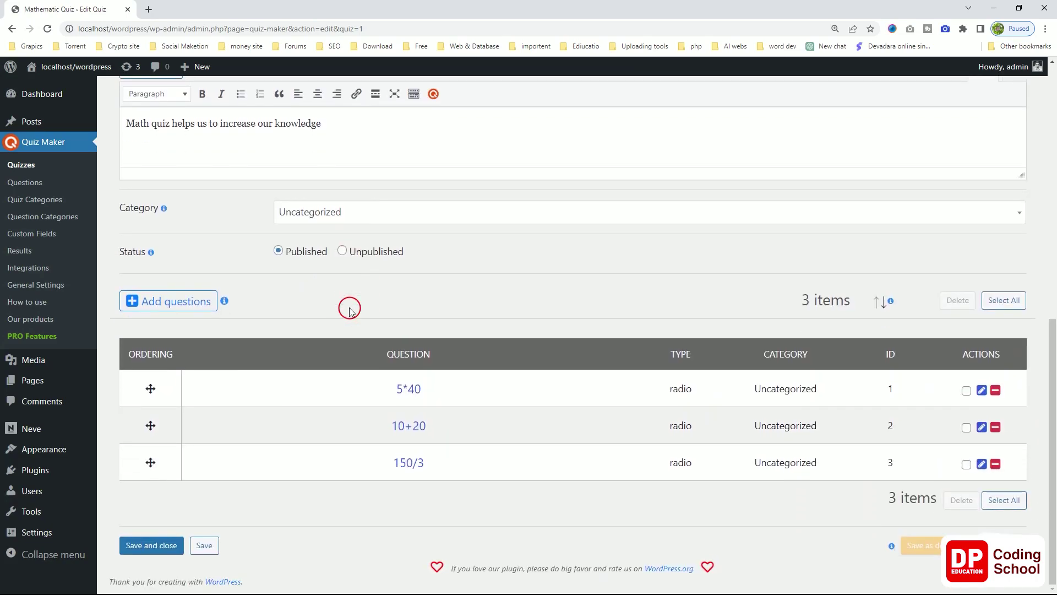
{"action": "scroll", "coordinate": [349, 310], "scroll_direction": "up", "scroll_amount": 5}
{"action": "scroll", "coordinate": [349, 310], "scroll_direction": "down", "scroll_amount": 5}
{"action": "scroll", "coordinate": [349, 310], "scroll_direction": "up", "scroll_amount": 6}
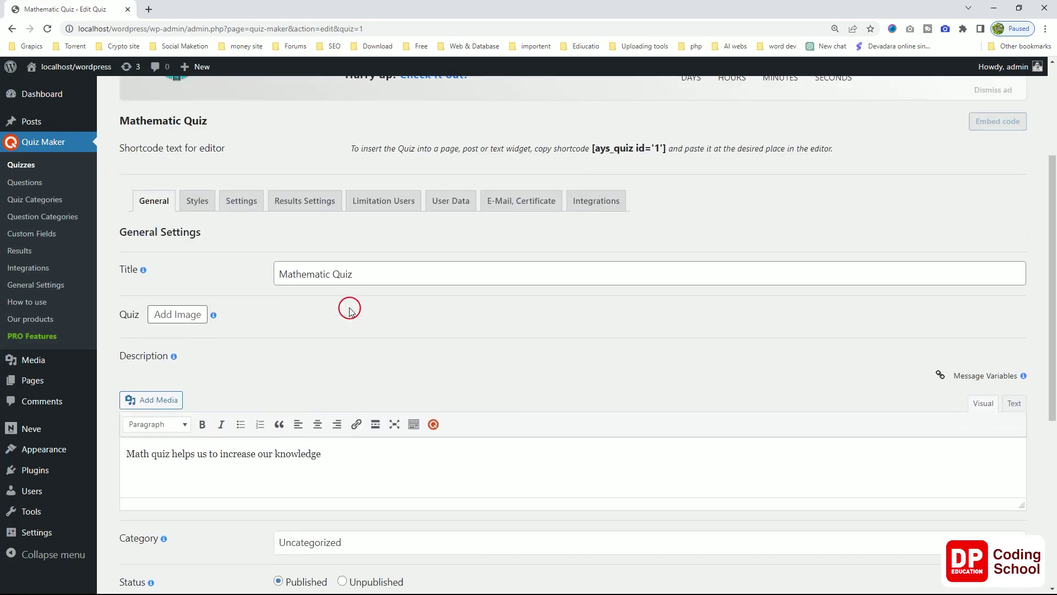
{"action": "scroll", "coordinate": [350, 309], "scroll_direction": "up", "scroll_amount": 1}
{"action": "scroll", "coordinate": [349, 310], "scroll_direction": "up", "scroll_amount": 1}
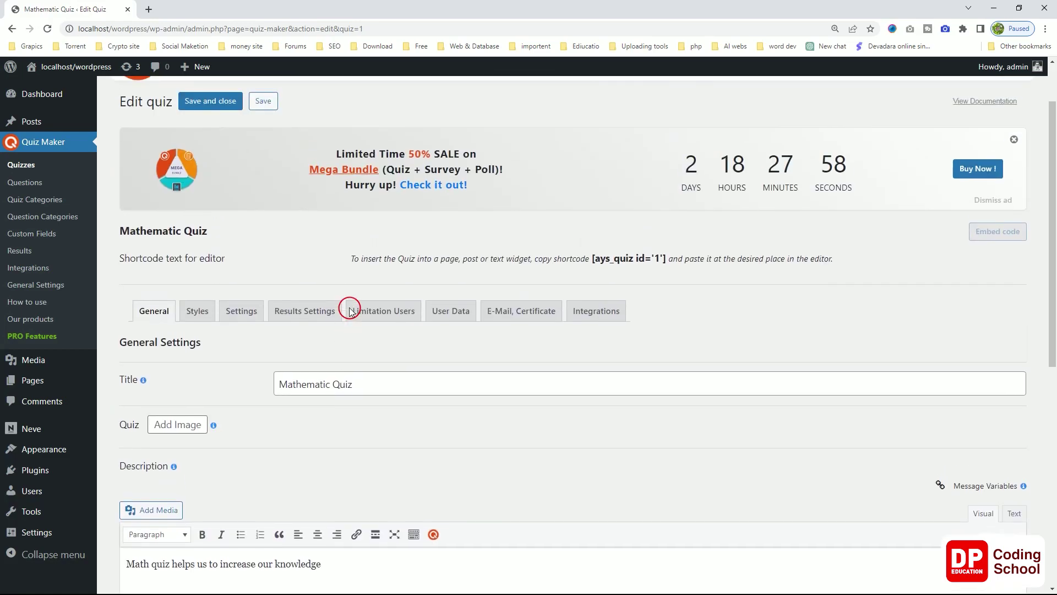
{"action": "scroll", "coordinate": [349, 310], "scroll_direction": "down", "scroll_amount": 8}
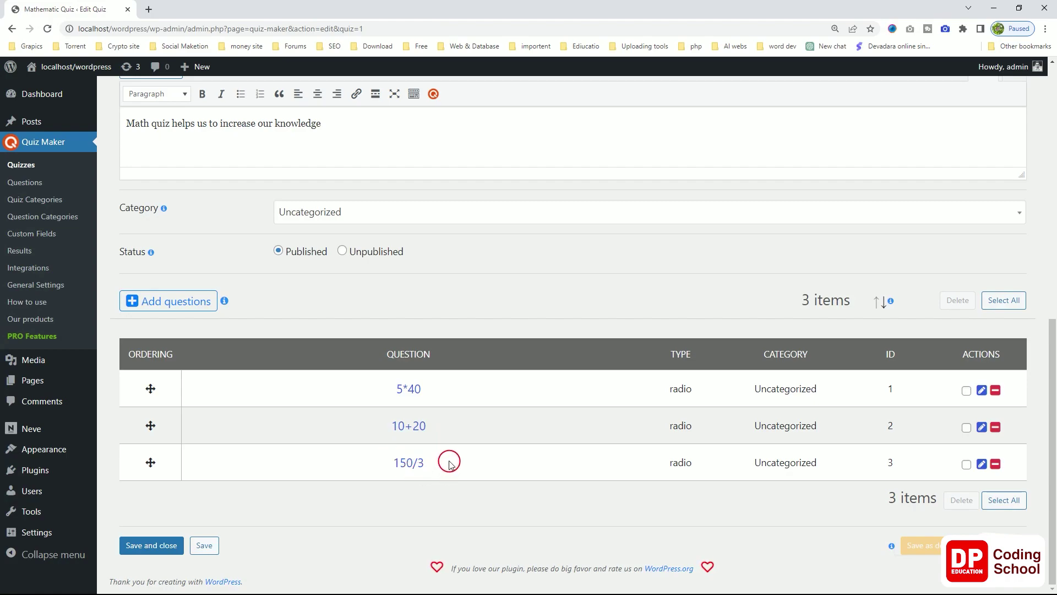
{"action": "scroll", "coordinate": [449, 463], "scroll_direction": "up", "scroll_amount": 7}
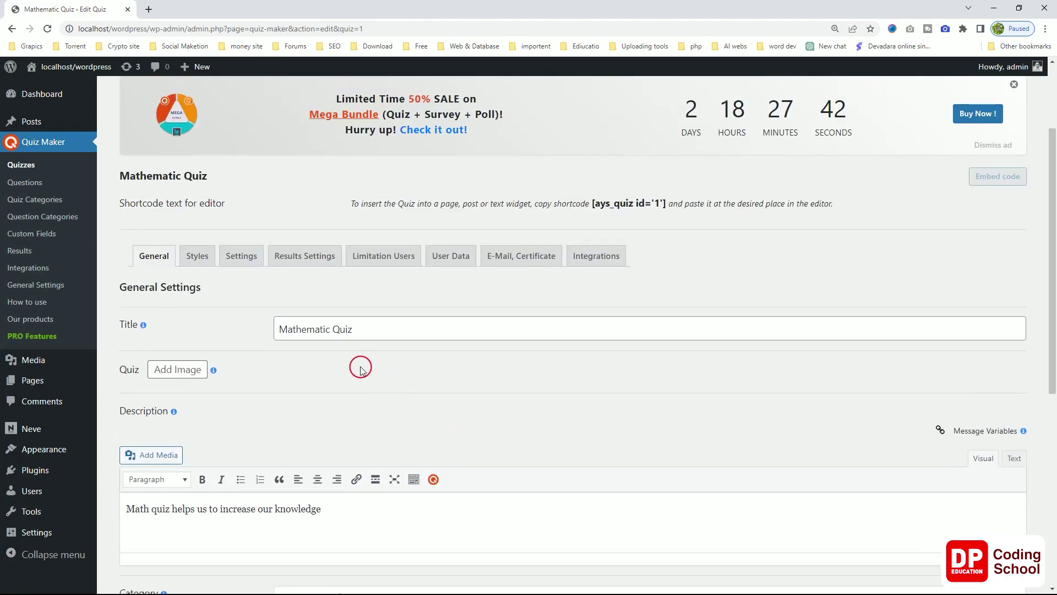
{"action": "scroll", "coordinate": [361, 368], "scroll_direction": "up", "scroll_amount": 2}
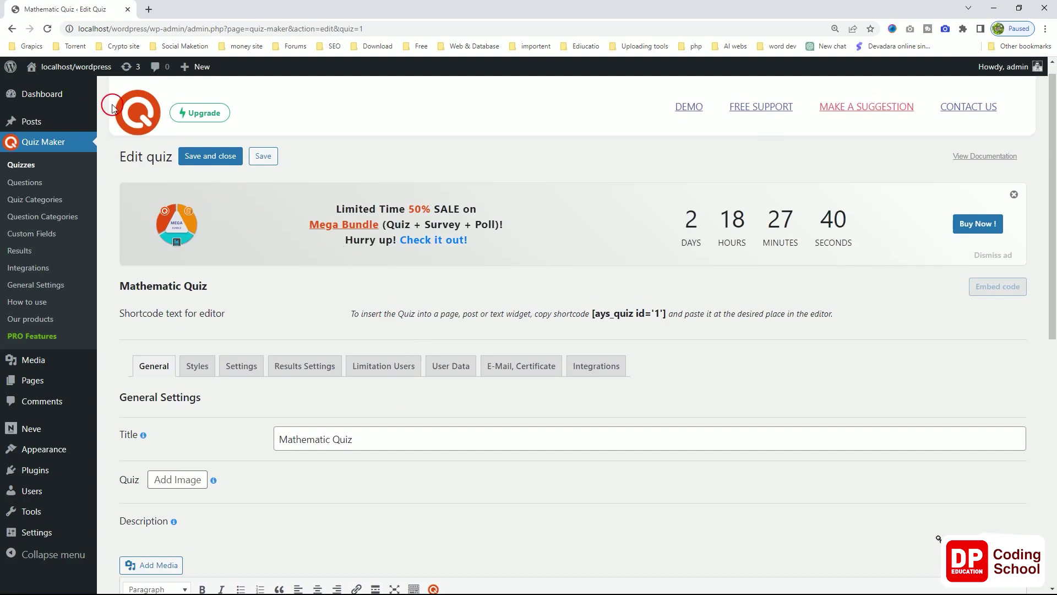
- Go back to the Quizzes list and copy the Mathematic Quiz's shortcode
{"action": "left_click", "coordinate": [115, 107]}
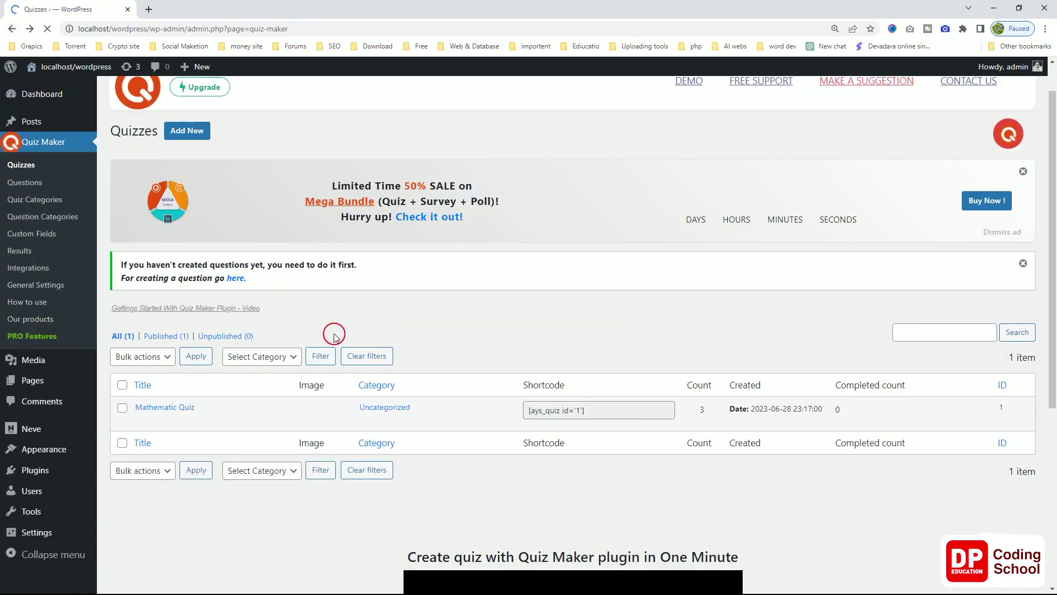
{"action": "scroll", "coordinate": [334, 335], "scroll_direction": "down", "scroll_amount": 3}
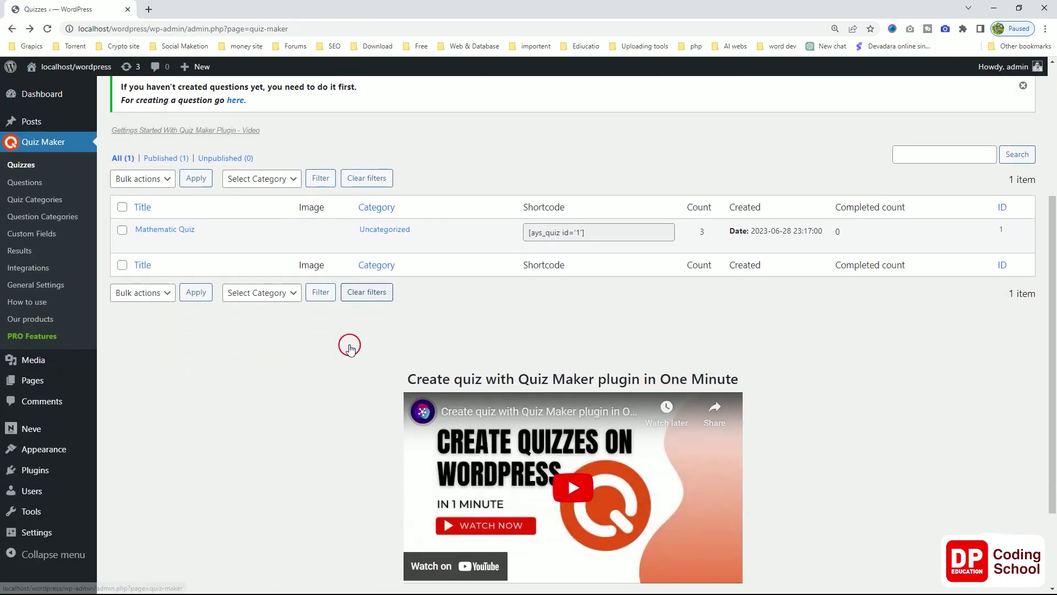
{"action": "left_click", "coordinate": [610, 230]}
{"action": "right_click", "coordinate": [561, 230]}
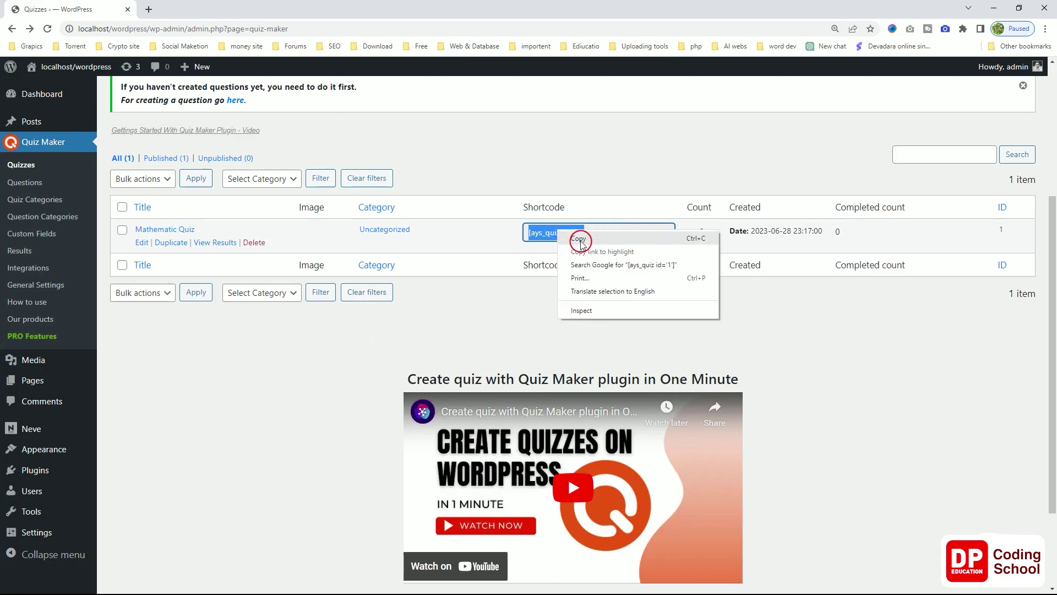
{"action": "left_click", "coordinate": [578, 238]}
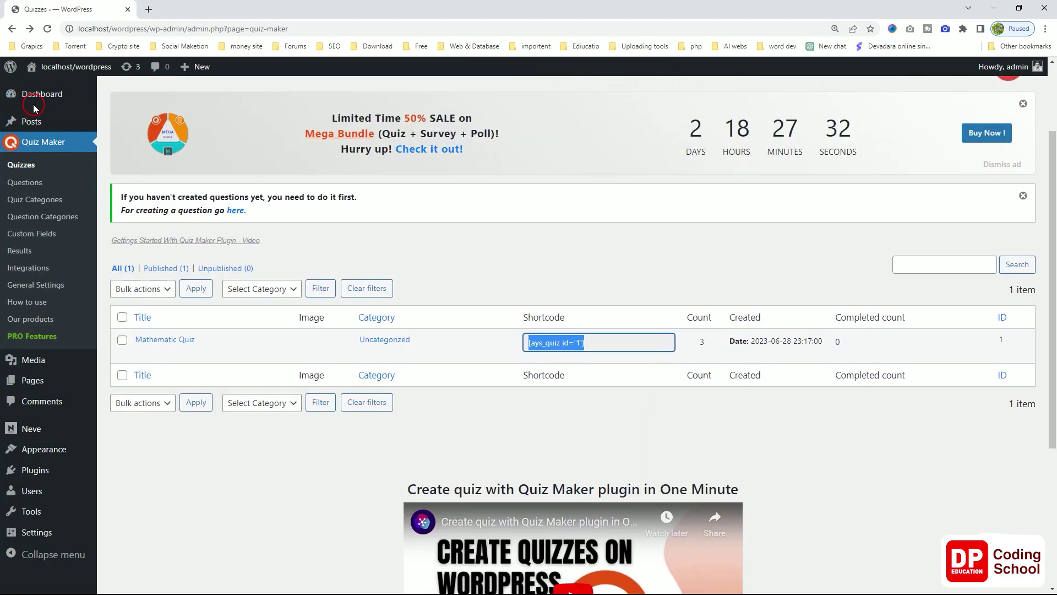
- Create a new page from the Pages list, dismiss the block editor welcome guide, and title it "Page"
{"action": "mouse_move", "coordinate": [40, 387]}
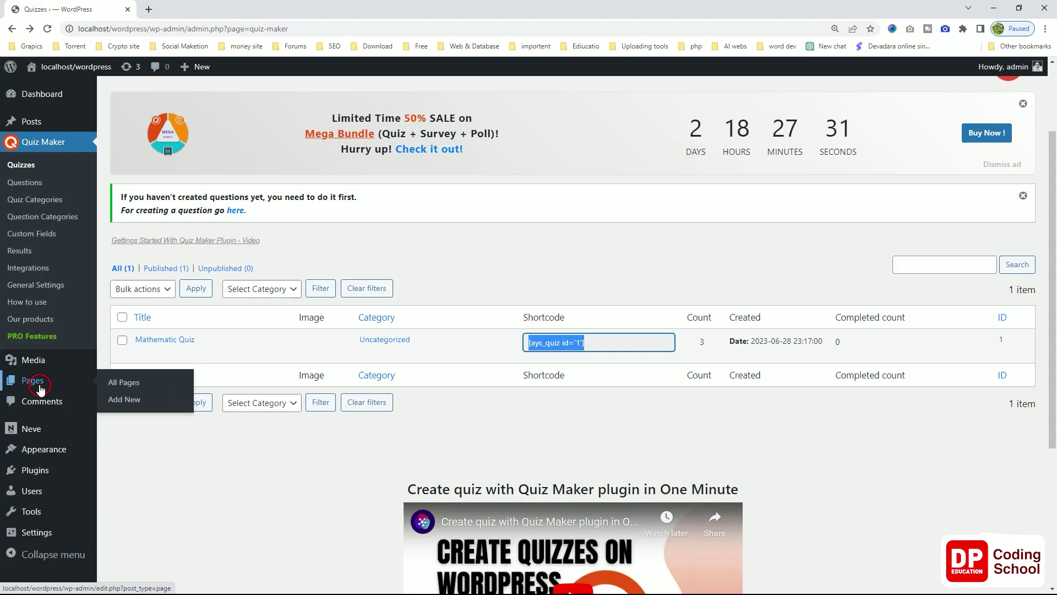
{"action": "left_click", "coordinate": [112, 385]}
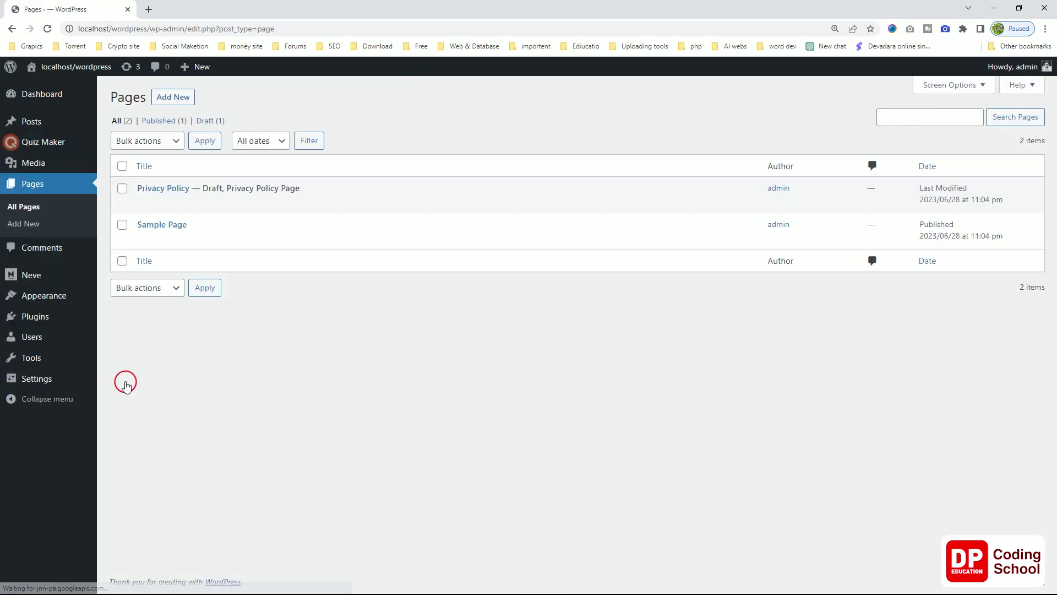
{"action": "left_click", "coordinate": [181, 99]}
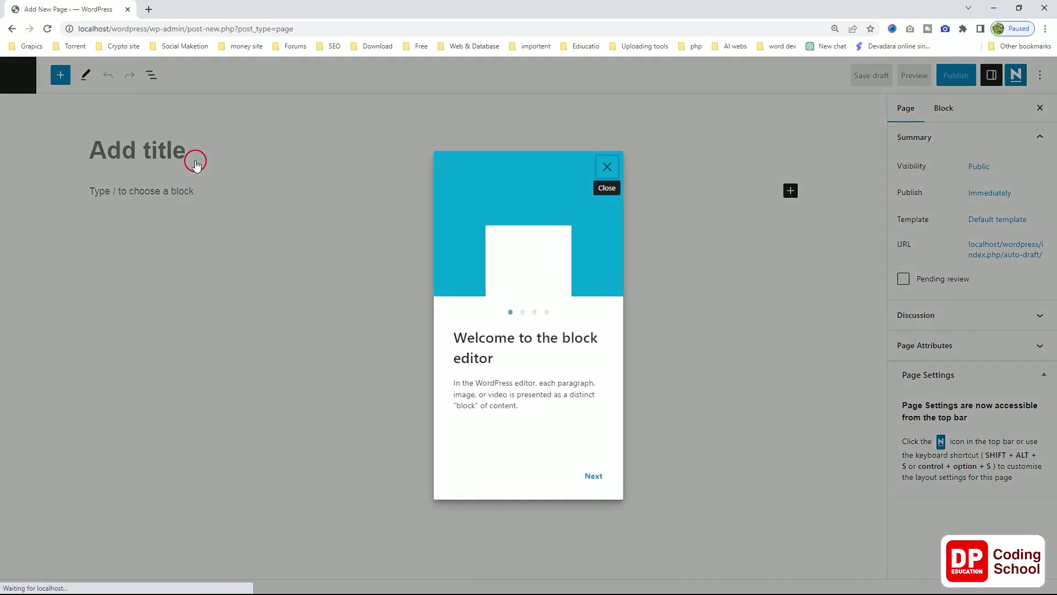
{"action": "left_click", "coordinate": [607, 167]}
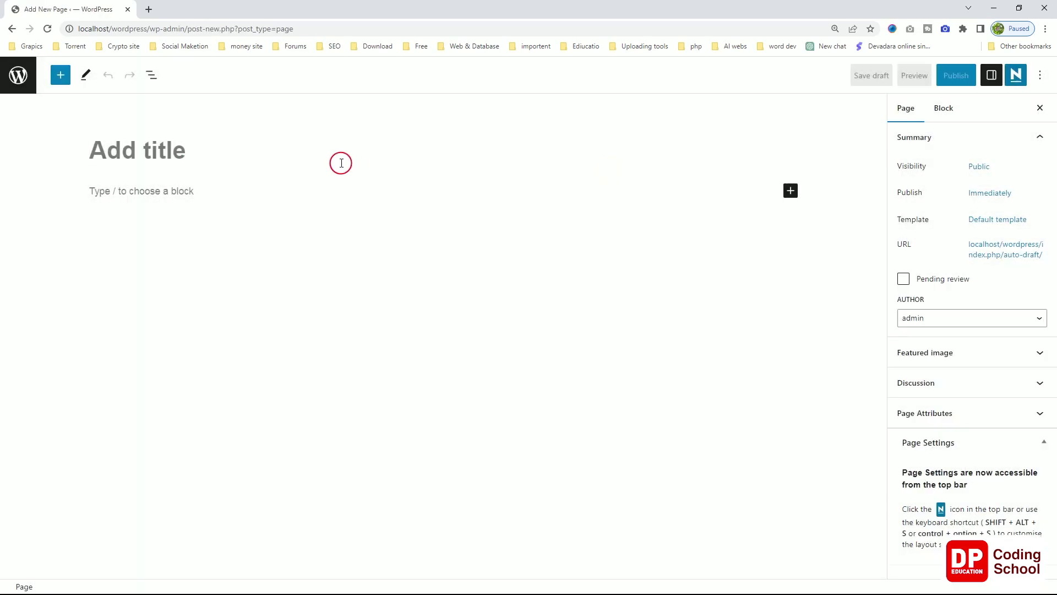
{"action": "type", "text": "Pa"}
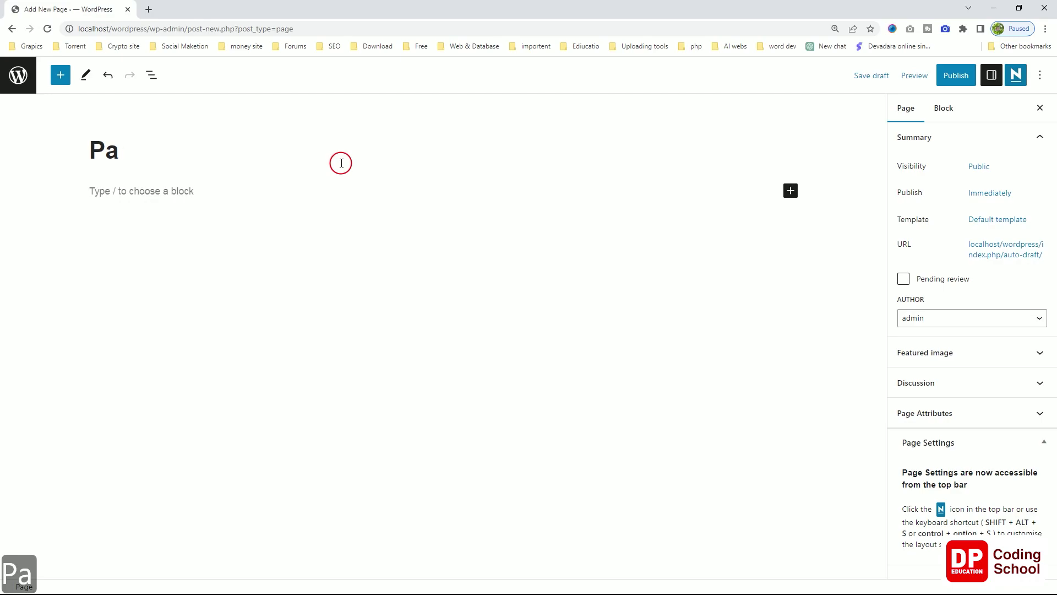
{"action": "type", "text": "ge"}
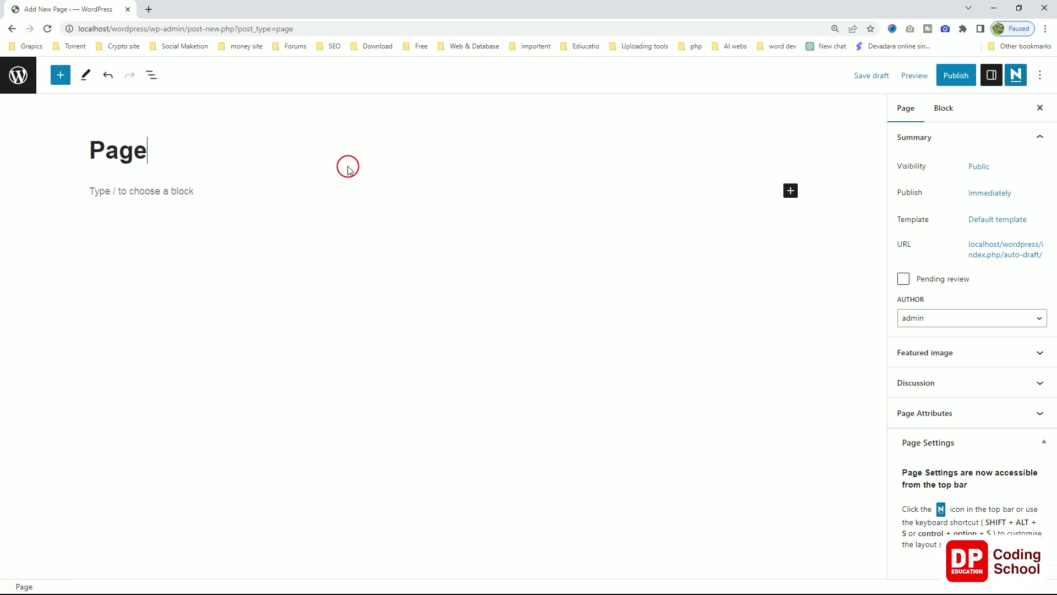
- Add a Shortcode block below the page title and paste the copied [ays_quiz id='1'] shortcode into it
{"action": "left_click", "coordinate": [180, 193]}
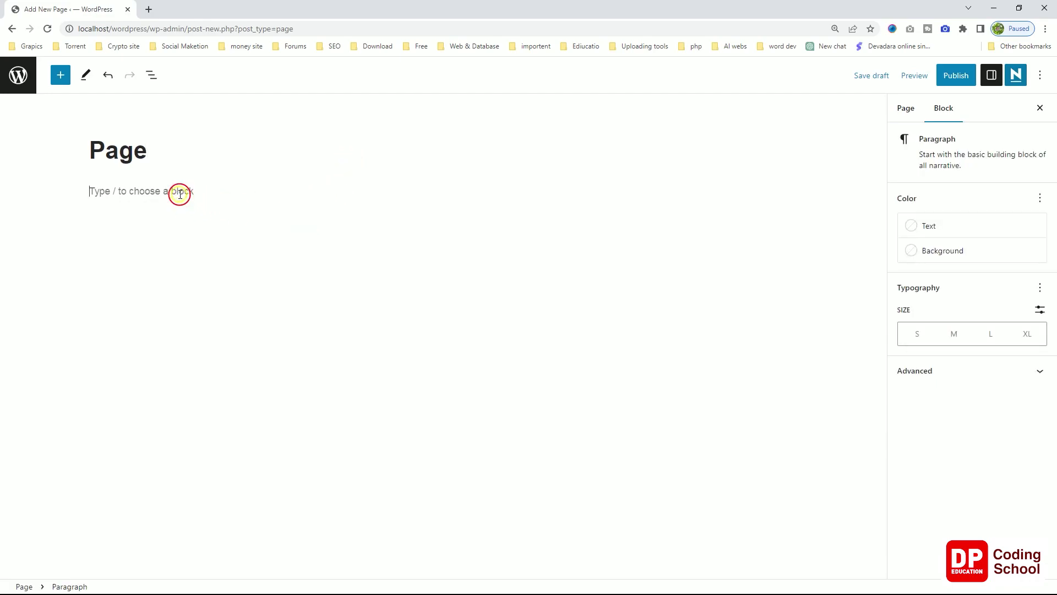
{"action": "key", "text": "ctrl"}
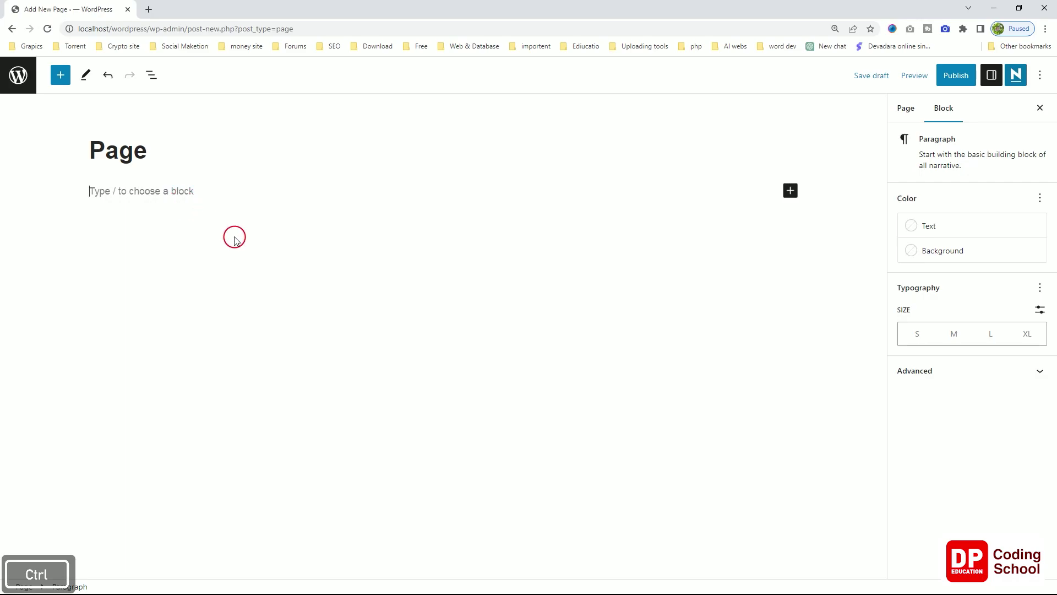
{"action": "left_click", "coordinate": [60, 75]}
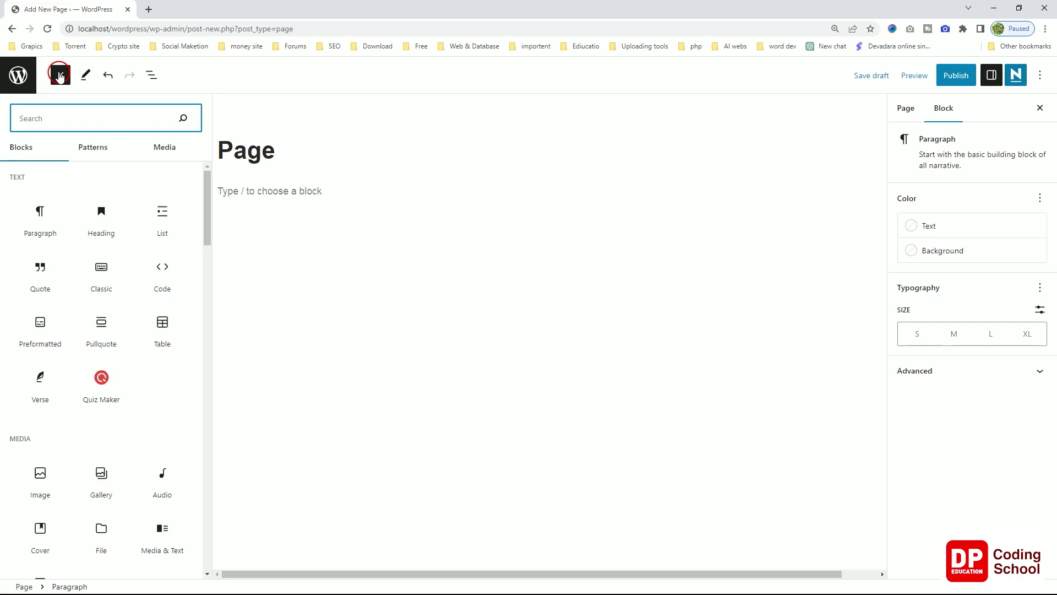
{"action": "type", "text": "sh"}
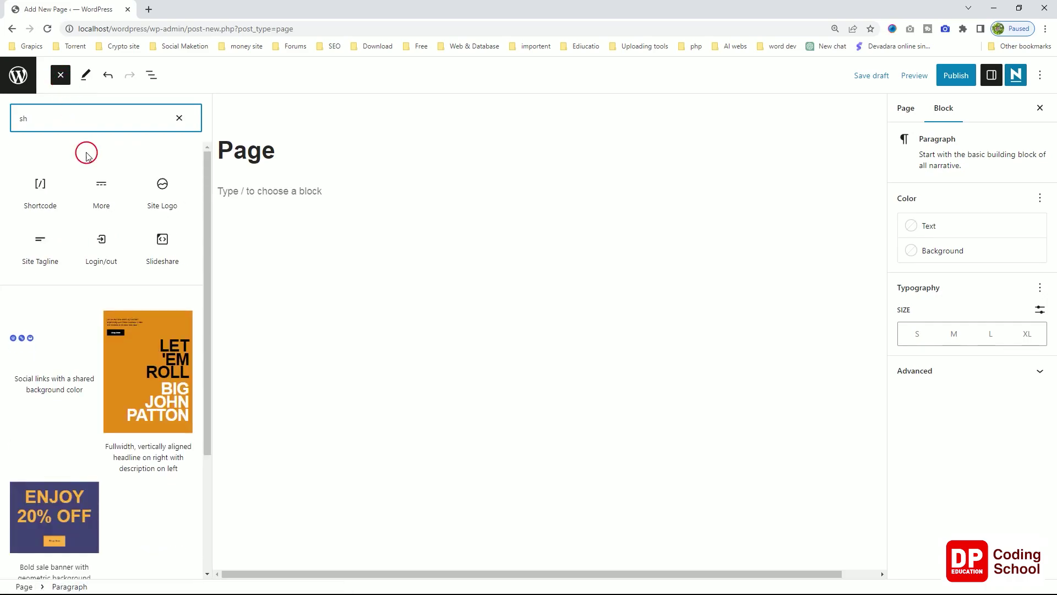
{"action": "left_click", "coordinate": [40, 189]}
{"action": "left_click", "coordinate": [303, 226]}
{"action": "left_click", "coordinate": [304, 225]}
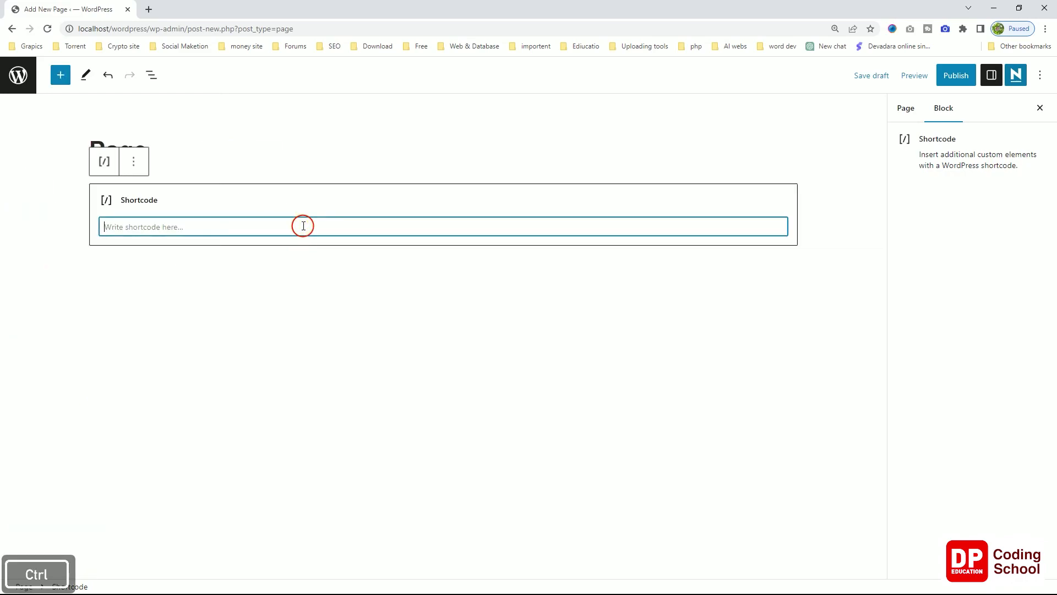
{"action": "key", "text": "ctrl+v"}
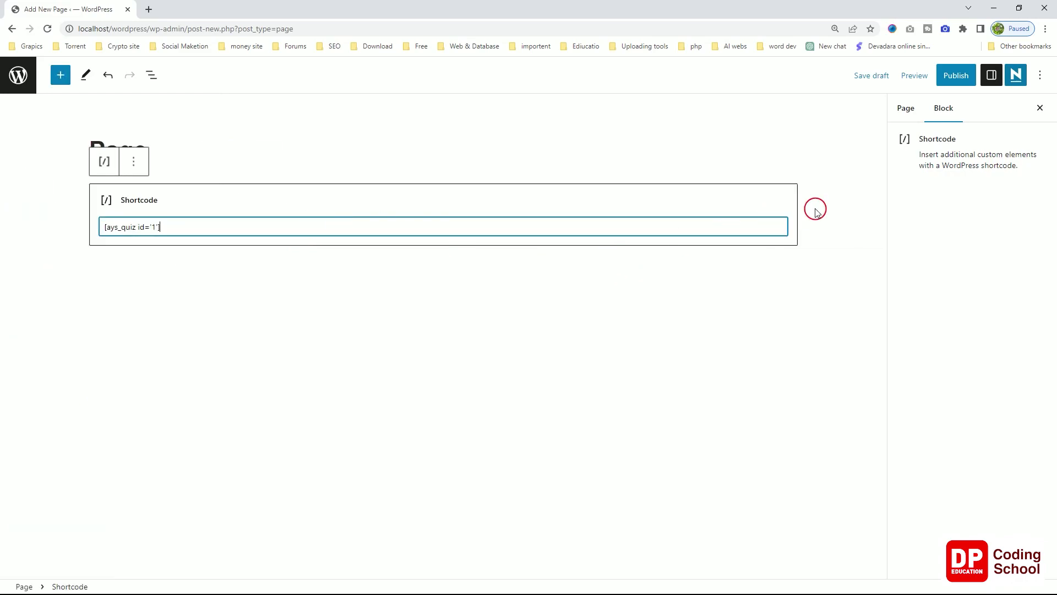
- Publish the page with the quiz shortcode and view it on the site
{"action": "left_click", "coordinate": [964, 77]}
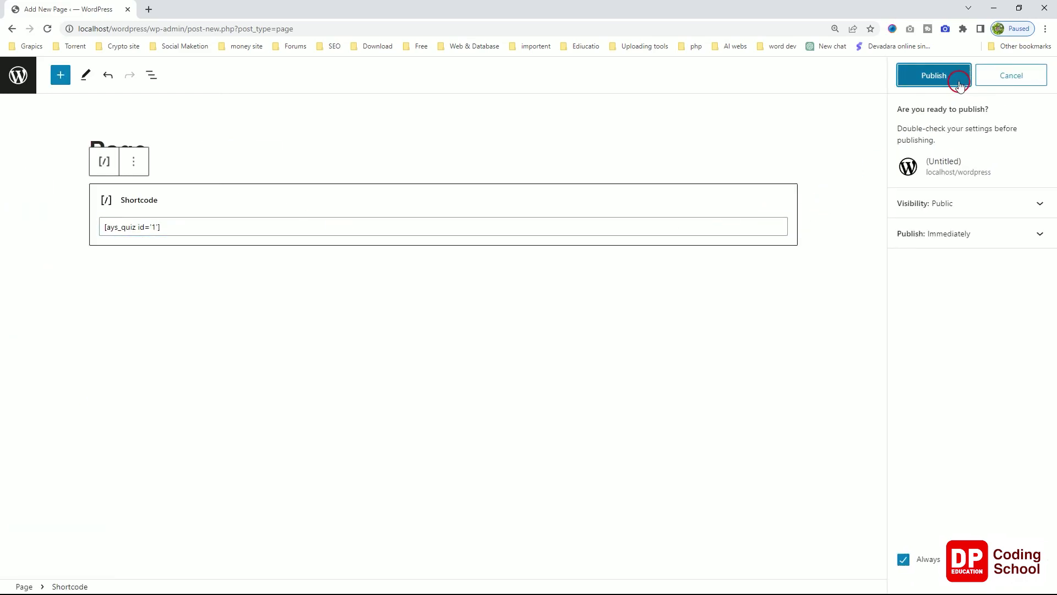
{"action": "left_click", "coordinate": [963, 78]}
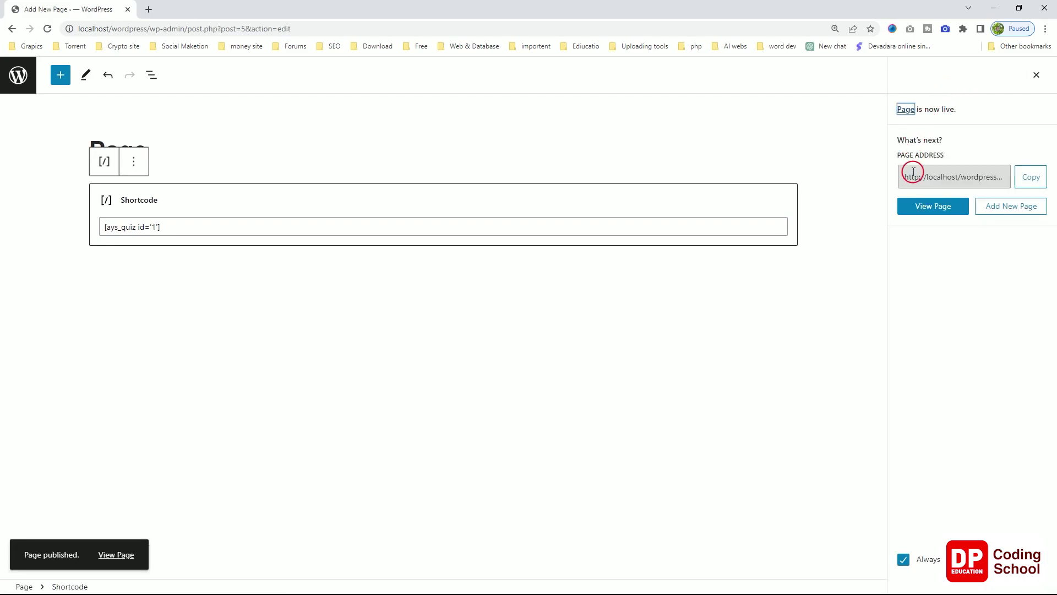
{"action": "left_click", "coordinate": [924, 204]}
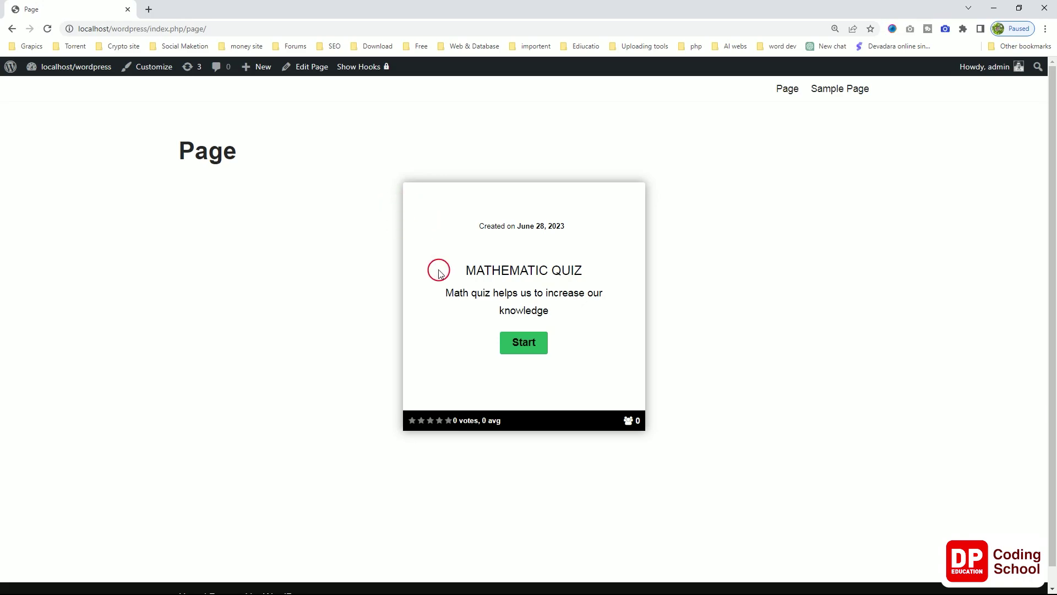
- Start the Mathematic Quiz on the published page, answer 10+20 with 30, and advance to the next question
{"action": "left_click", "coordinate": [519, 343]}
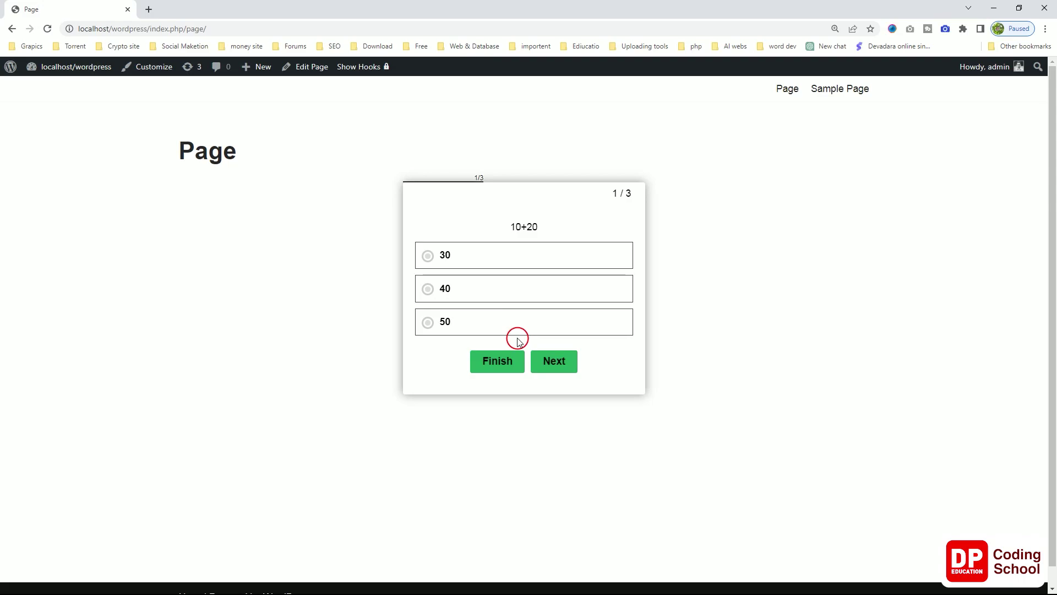
{"action": "left_click", "coordinate": [518, 333]}
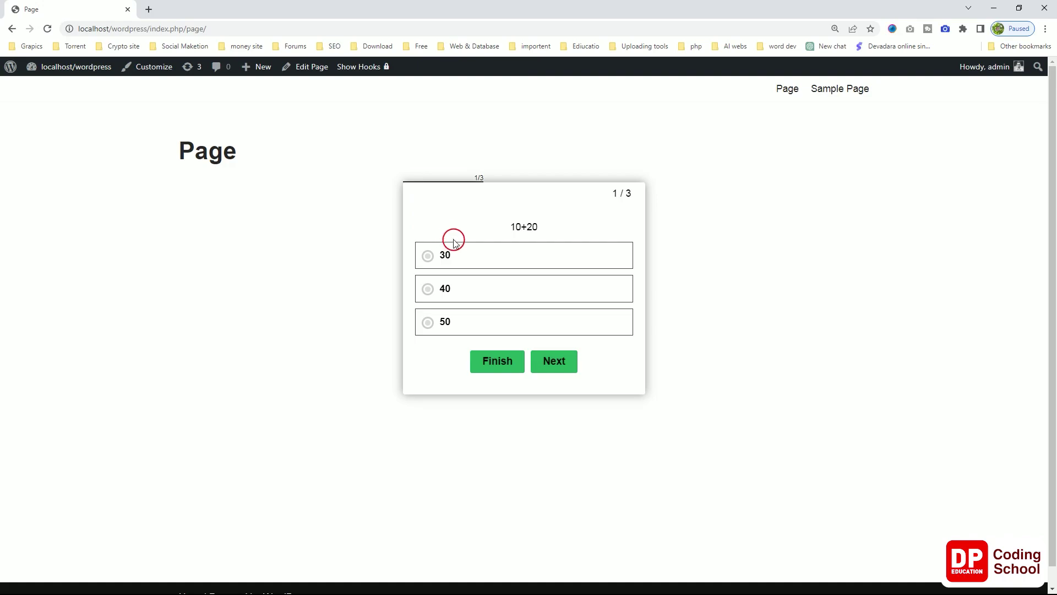
{"action": "left_click", "coordinate": [461, 254]}
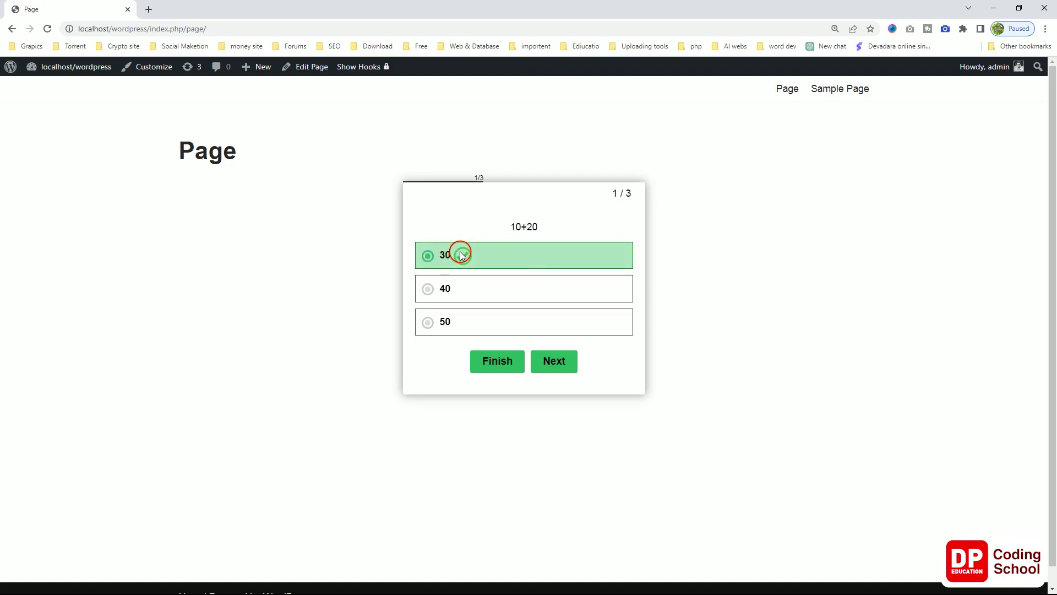
{"action": "left_click", "coordinate": [556, 368]}
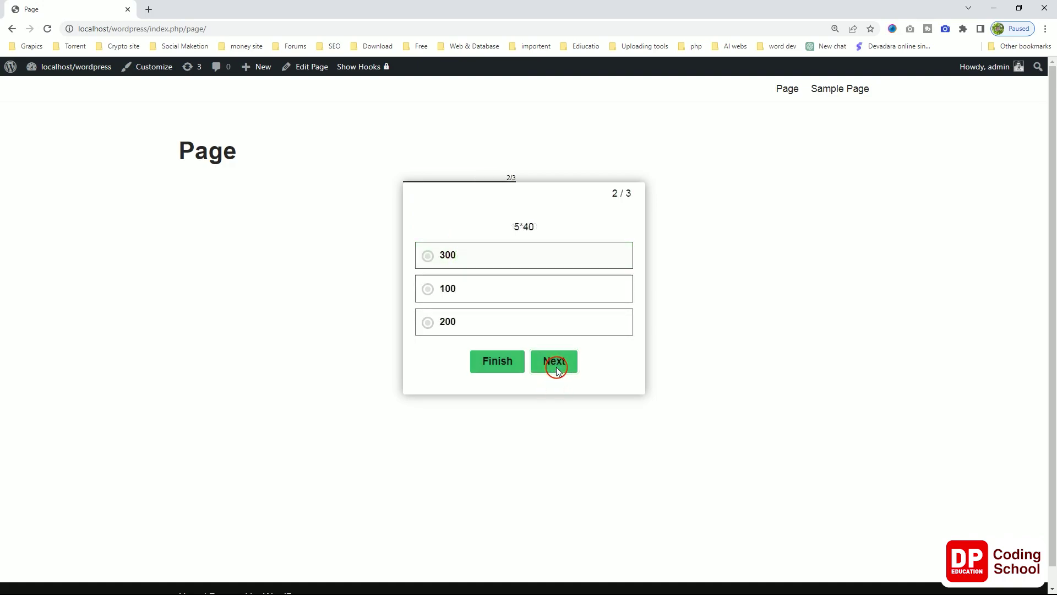
{"action": "left_click", "coordinate": [556, 367]}
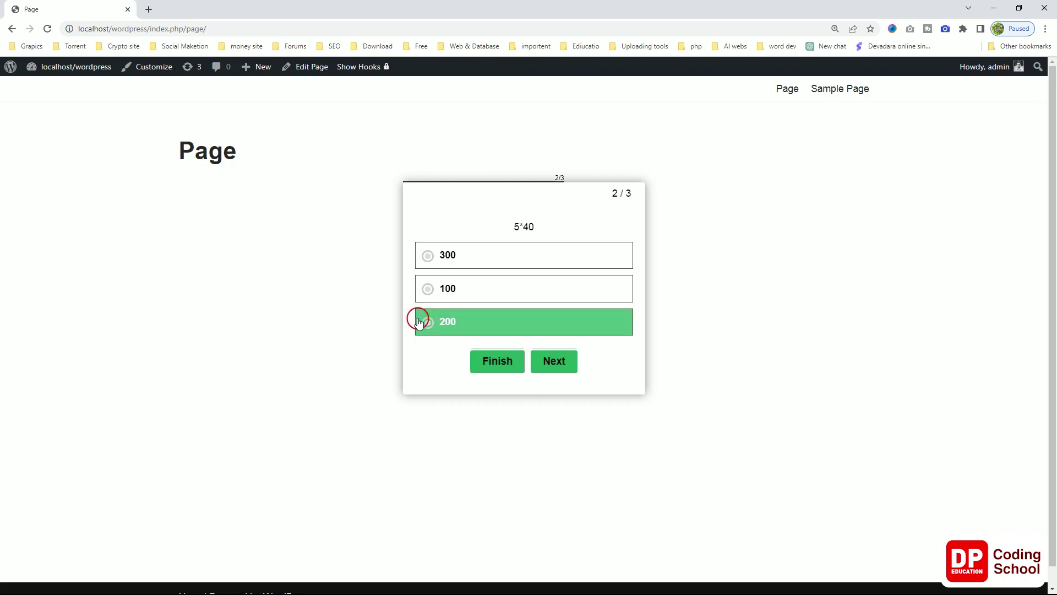
- Answer the 5*40 question with 200 and advance to the last question
{"action": "left_click", "coordinate": [508, 329]}
{"action": "left_click", "coordinate": [507, 329]}
{"action": "left_click", "coordinate": [572, 367]}
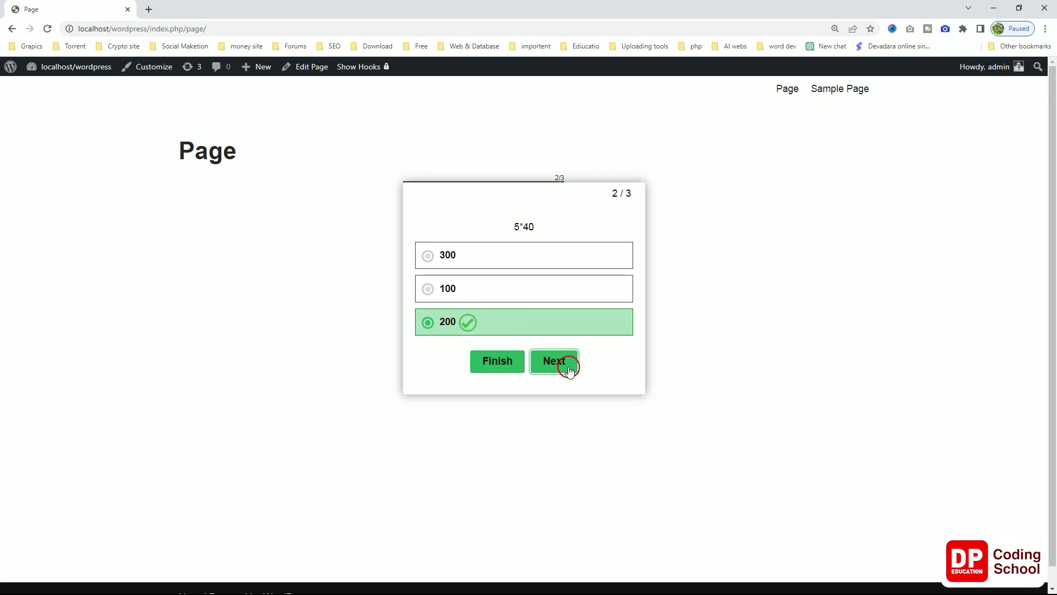
{"action": "left_click", "coordinate": [471, 330]}
{"action": "left_click", "coordinate": [556, 365]}
{"action": "left_click", "coordinate": [555, 364]}
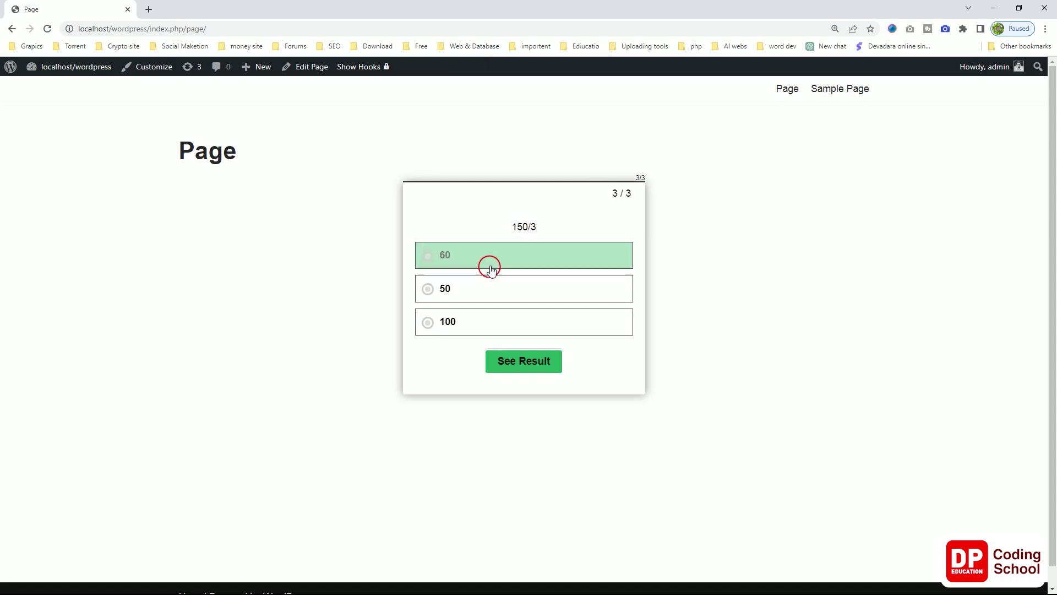
- Answer 150/3 with 50, submit the quiz, and review the score and marked answers
{"action": "left_click", "coordinate": [470, 291]}
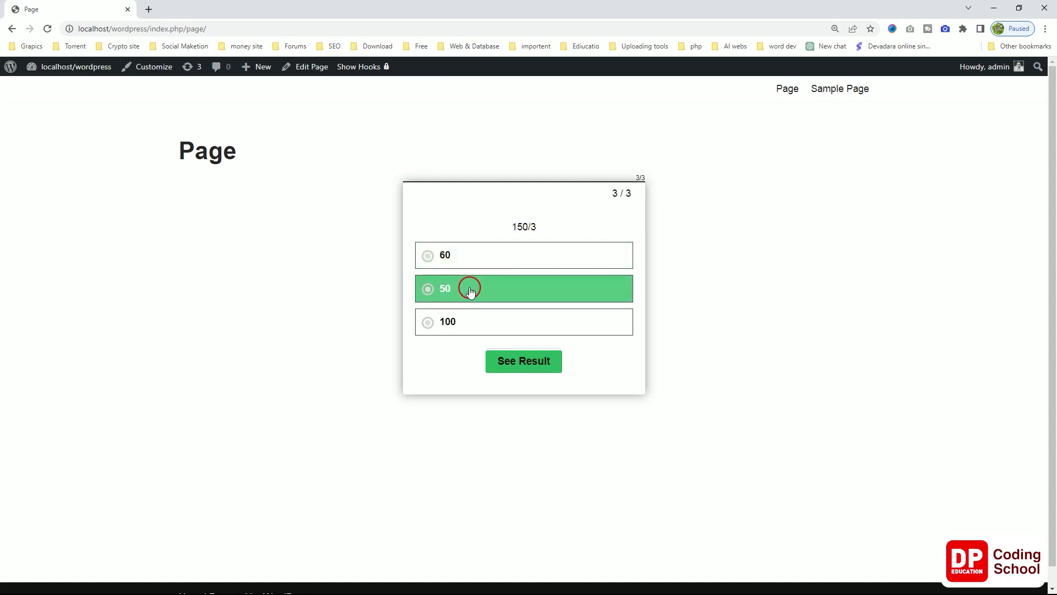
{"action": "left_click", "coordinate": [535, 363]}
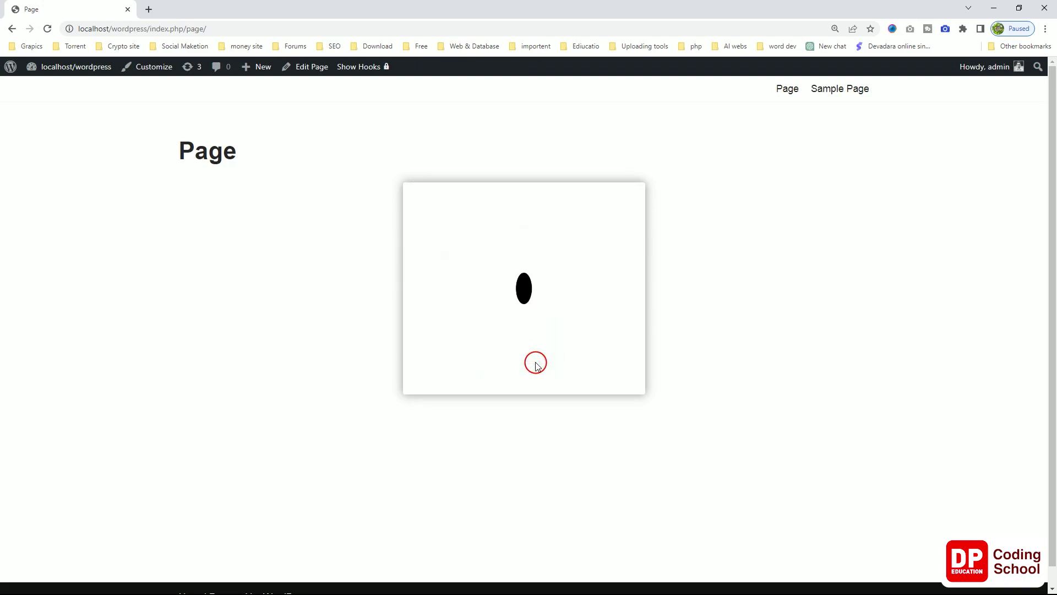
{"action": "scroll", "coordinate": [536, 359], "scroll_direction": "down", "scroll_amount": 4}
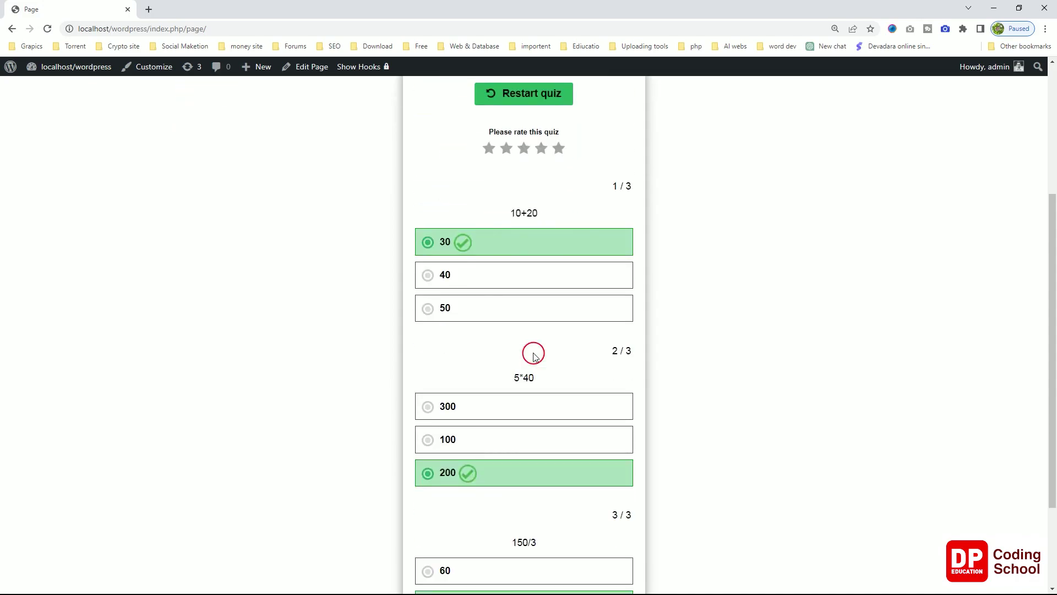
{"action": "scroll", "coordinate": [534, 355], "scroll_direction": "down", "scroll_amount": 2}
{"action": "scroll", "coordinate": [527, 330], "scroll_direction": "up", "scroll_amount": 5}
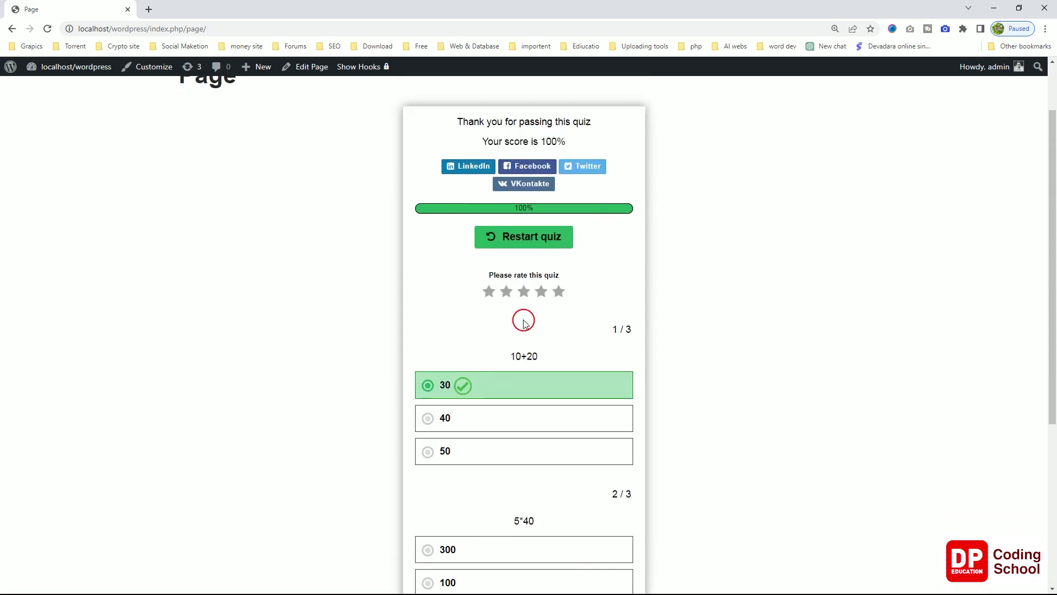
{"action": "scroll", "coordinate": [524, 322], "scroll_direction": "up", "scroll_amount": 2}
- Restart the quiz, answer 10+20 with the wrong option 40, and advance to the next question
{"action": "left_click", "coordinate": [523, 316]}
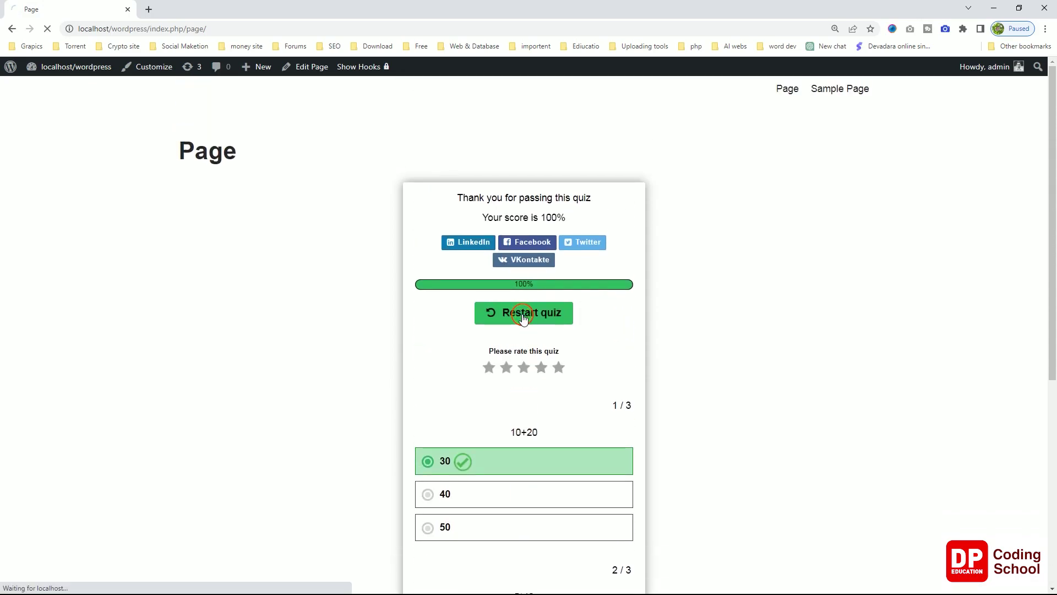
{"action": "left_click", "coordinate": [528, 355]}
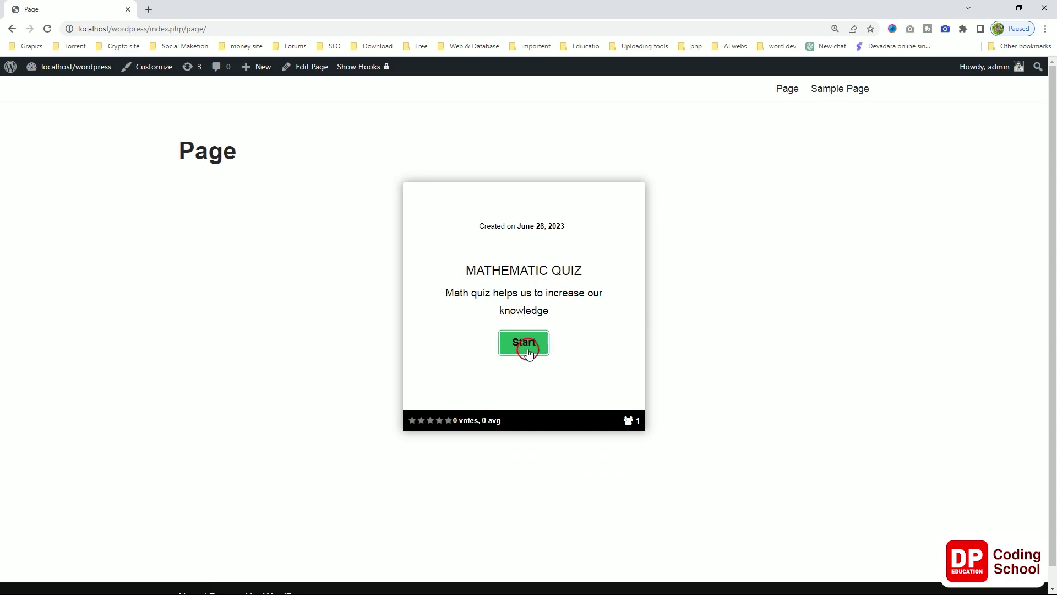
{"action": "left_click", "coordinate": [518, 314]}
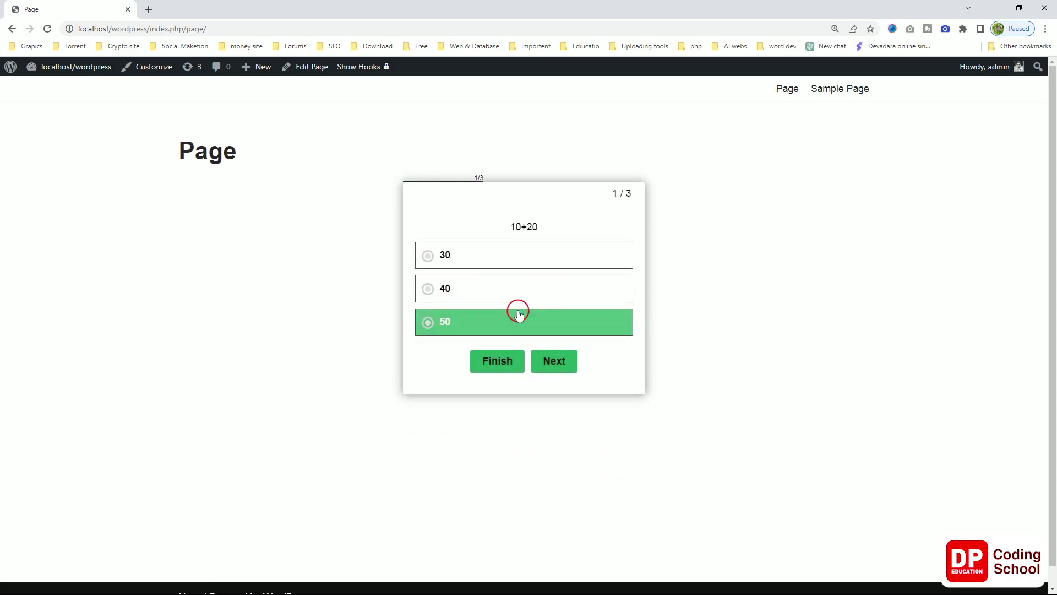
{"action": "left_click", "coordinate": [489, 284]}
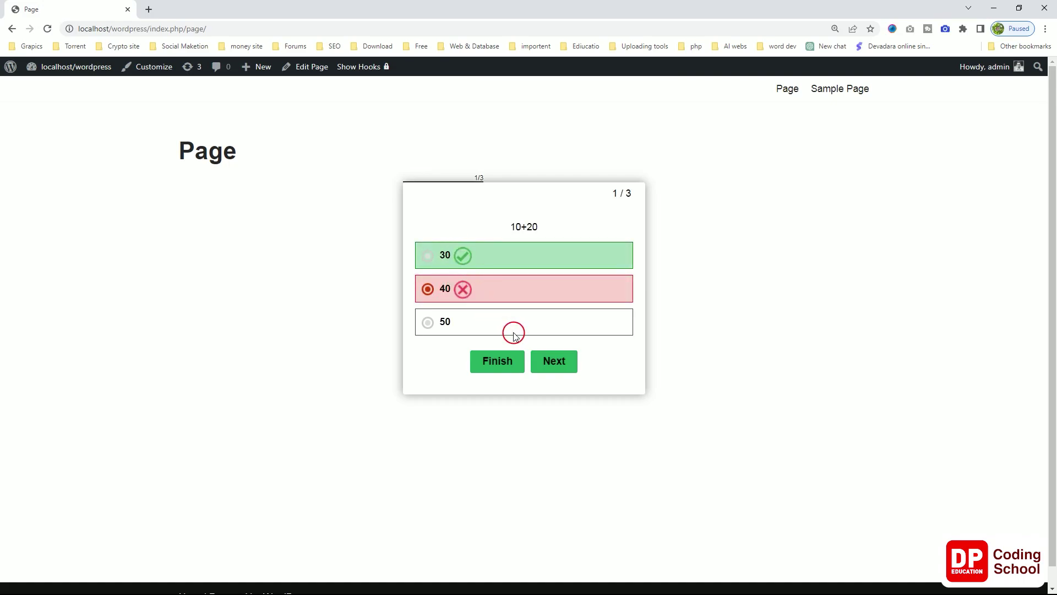
{"action": "left_click", "coordinate": [546, 362]}
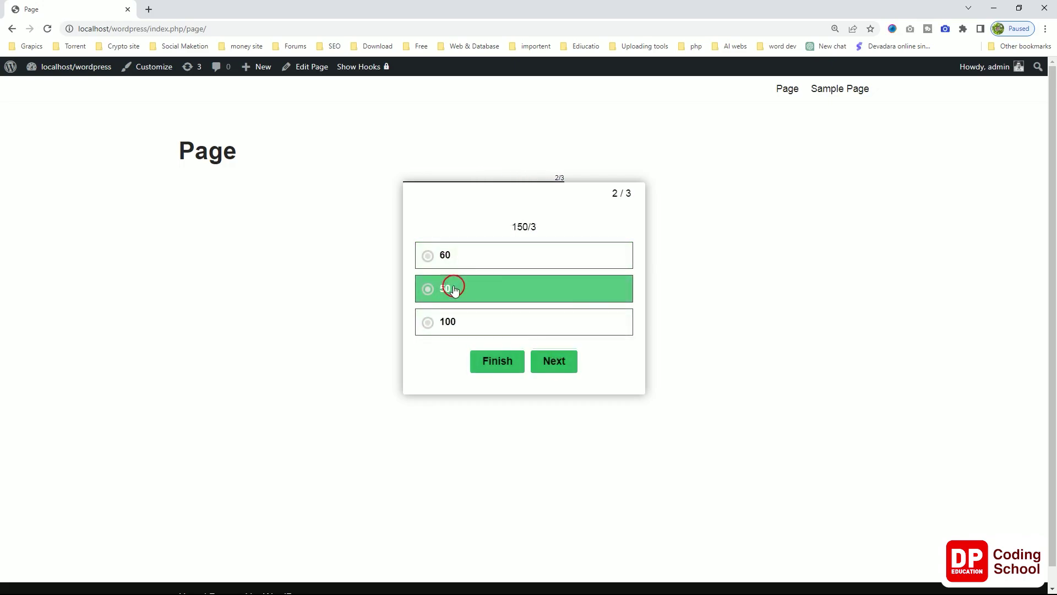
- Answer 150/3 with the wrong option 60, leave 5*40 unanswered, and submit the quiz
{"action": "left_click", "coordinate": [446, 263]}
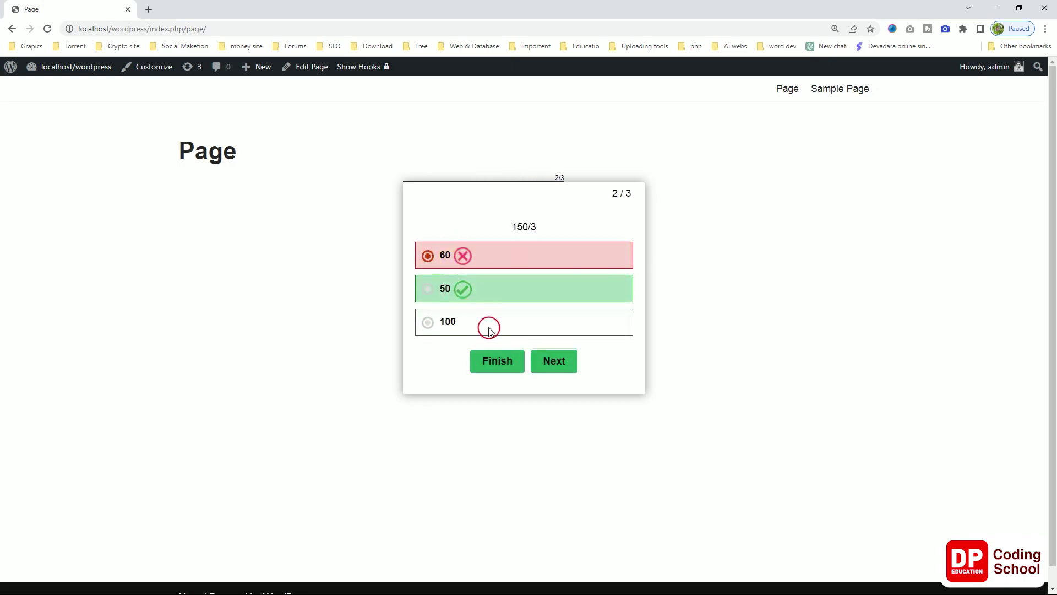
{"action": "left_click", "coordinate": [566, 371]}
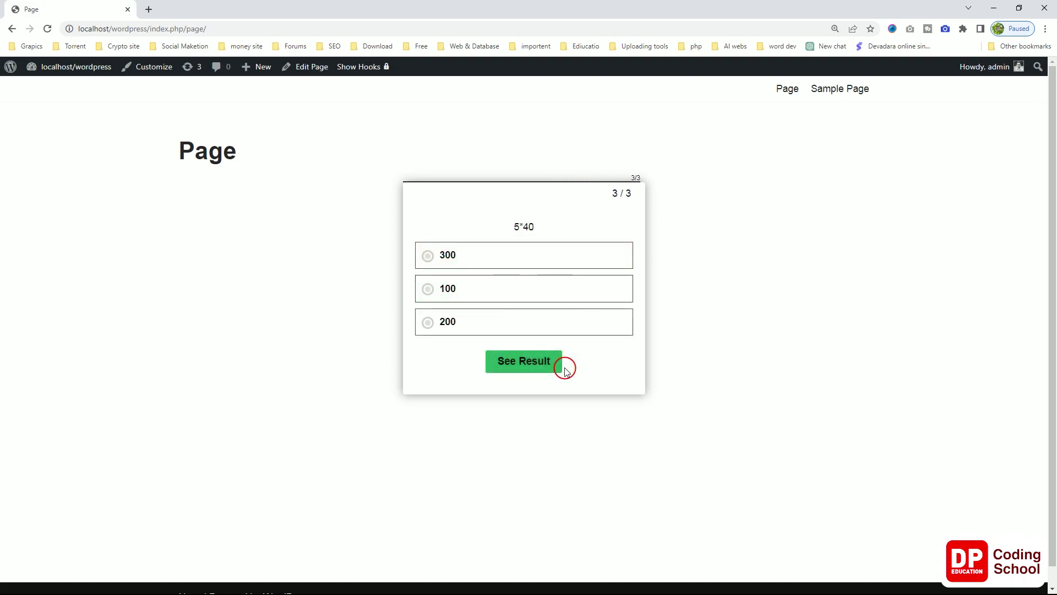
{"action": "left_click", "coordinate": [547, 362]}
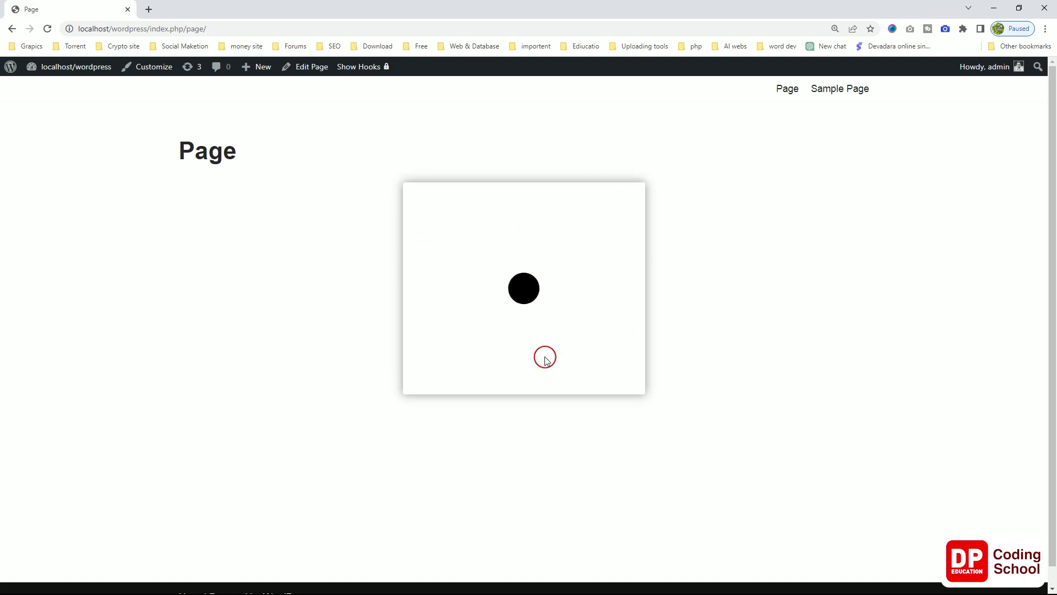
- Review the second attempt's score and the marking of its wrong and unanswered questions
{"action": "scroll", "coordinate": [546, 346], "scroll_direction": "down", "scroll_amount": 5}
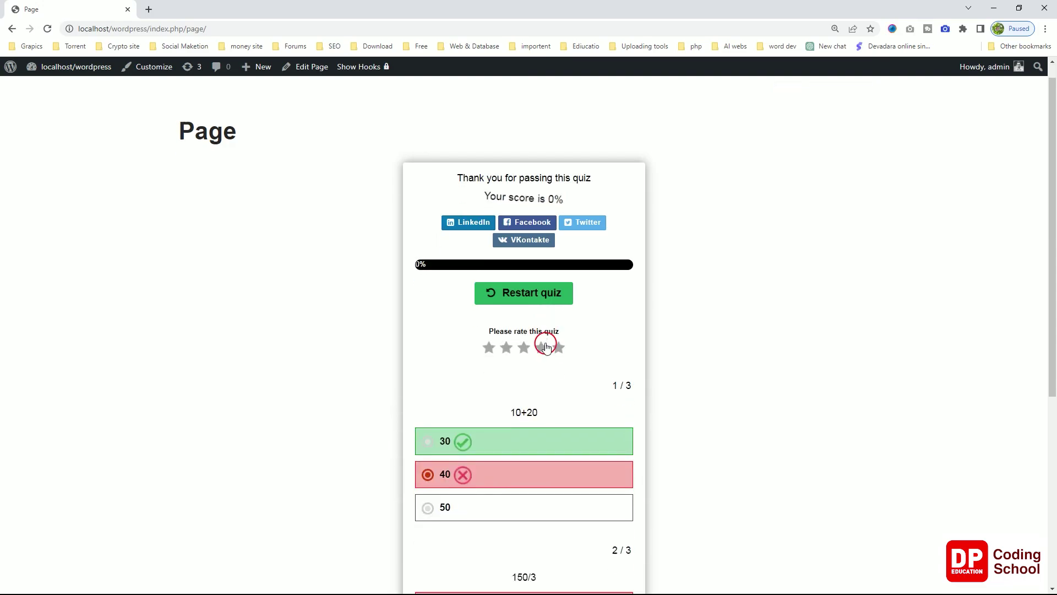
{"action": "scroll", "coordinate": [546, 346], "scroll_direction": "down", "scroll_amount": 2}
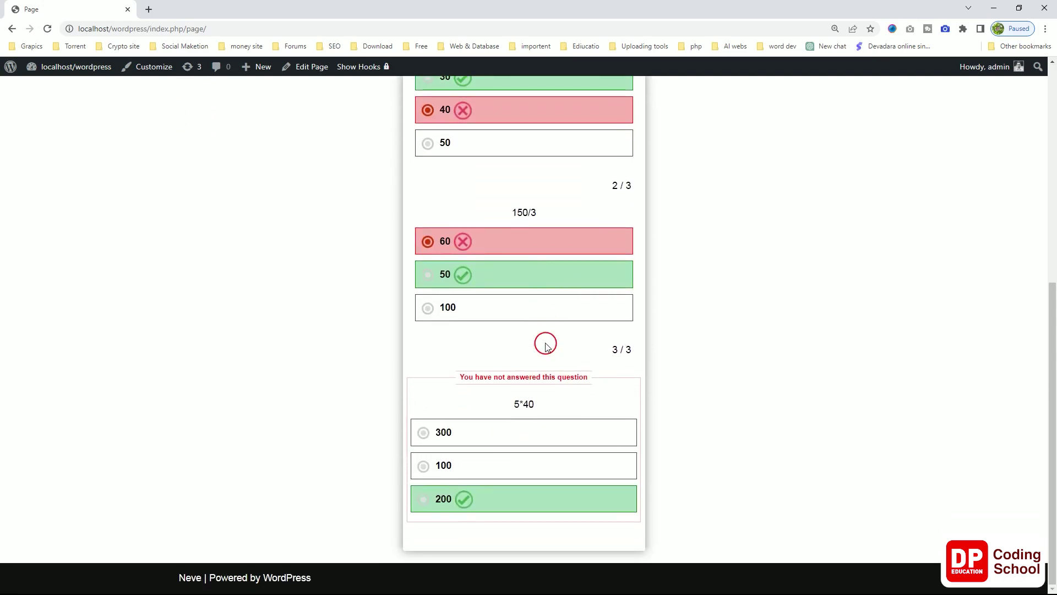
{"action": "scroll", "coordinate": [537, 350], "scroll_direction": "up", "scroll_amount": 4}
{"action": "scroll", "coordinate": [537, 350], "scroll_direction": "up", "scroll_amount": 3}
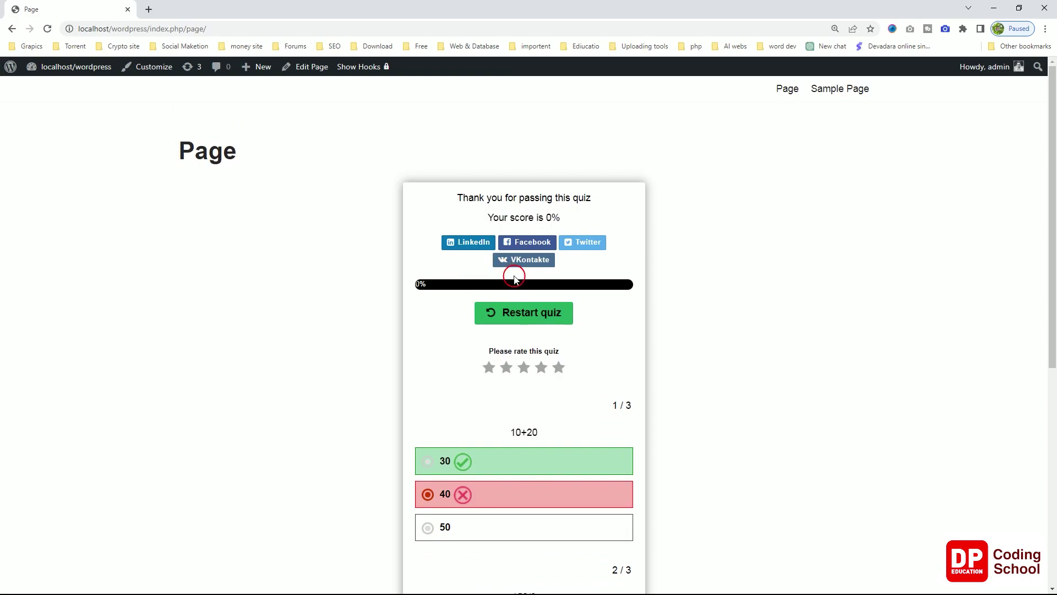
{"action": "scroll", "coordinate": [515, 278], "scroll_direction": "down", "scroll_amount": 3}
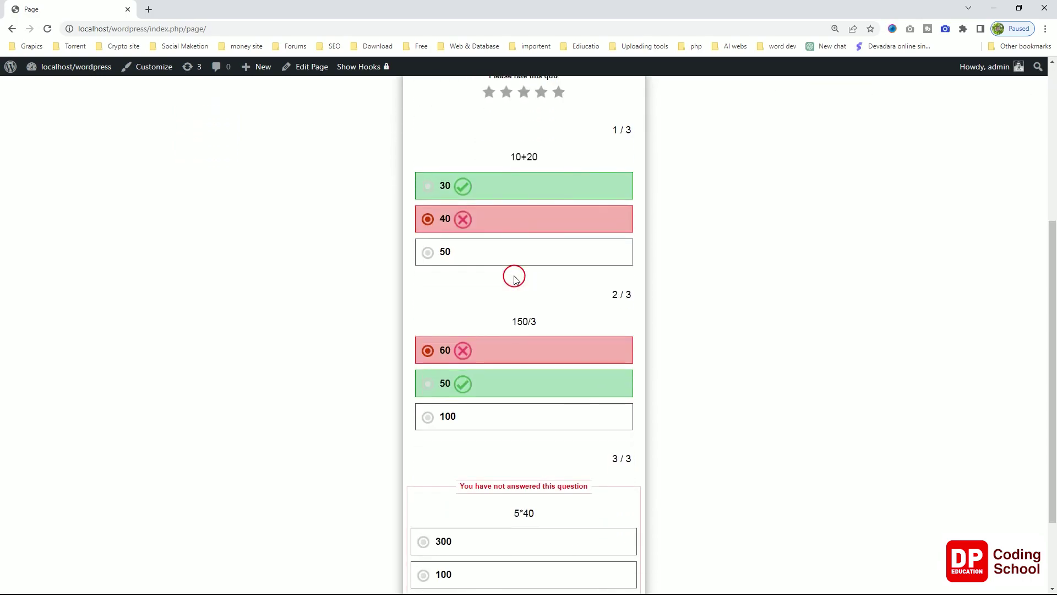
{"action": "scroll", "coordinate": [515, 278], "scroll_direction": "up", "scroll_amount": 3}
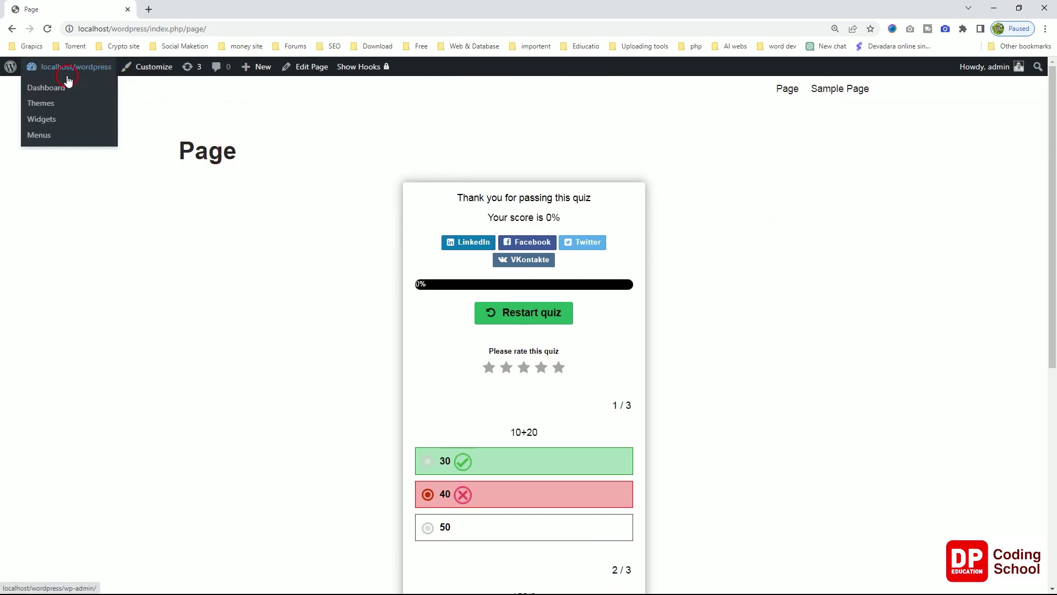
- Return to the WordPress dashboard and open Quiz Maker's list of quizzes
{"action": "left_click", "coordinate": [63, 88]}
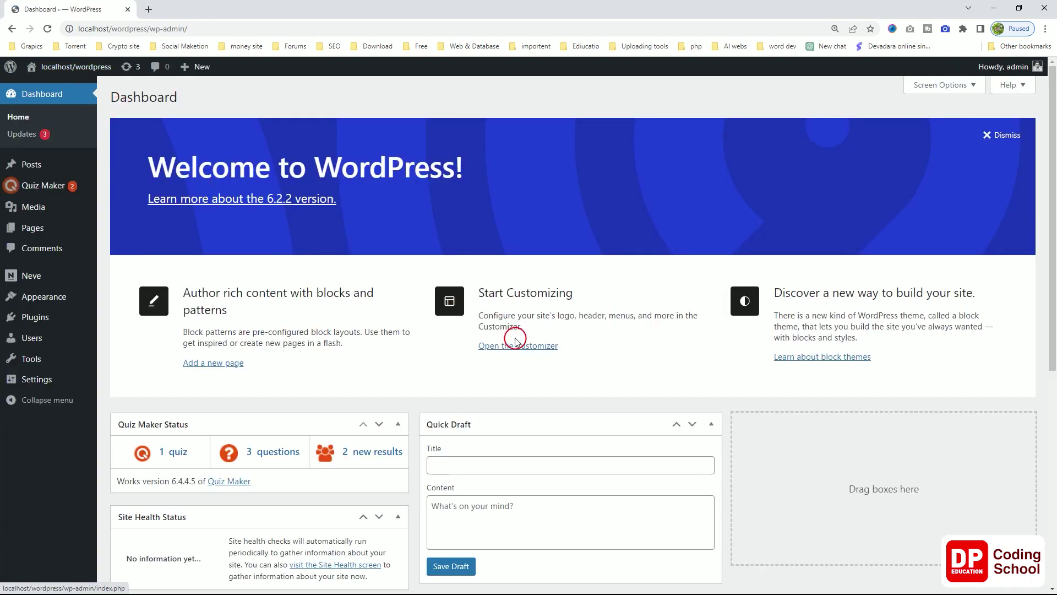
{"action": "scroll", "coordinate": [516, 328], "scroll_direction": "down", "scroll_amount": 1}
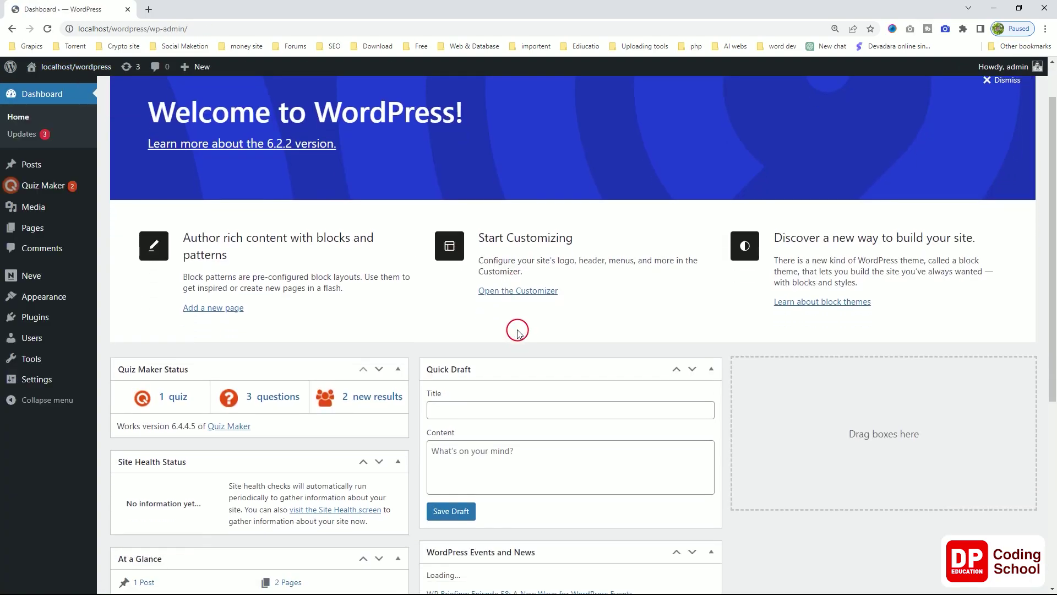
{"action": "left_click", "coordinate": [40, 188]}
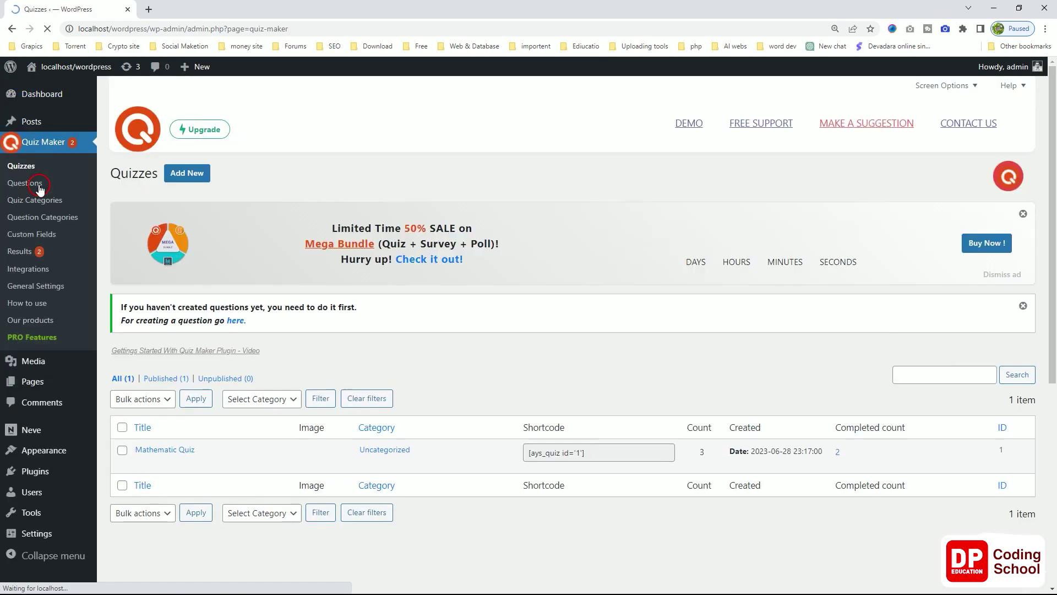
- Examine the Mathematic Quiz entry in the Quizzes list, including its shortcode, completed count and row actions
{"action": "left_click", "coordinate": [657, 411]}
{"action": "scroll", "coordinate": [659, 414], "scroll_direction": "down", "scroll_amount": 3}
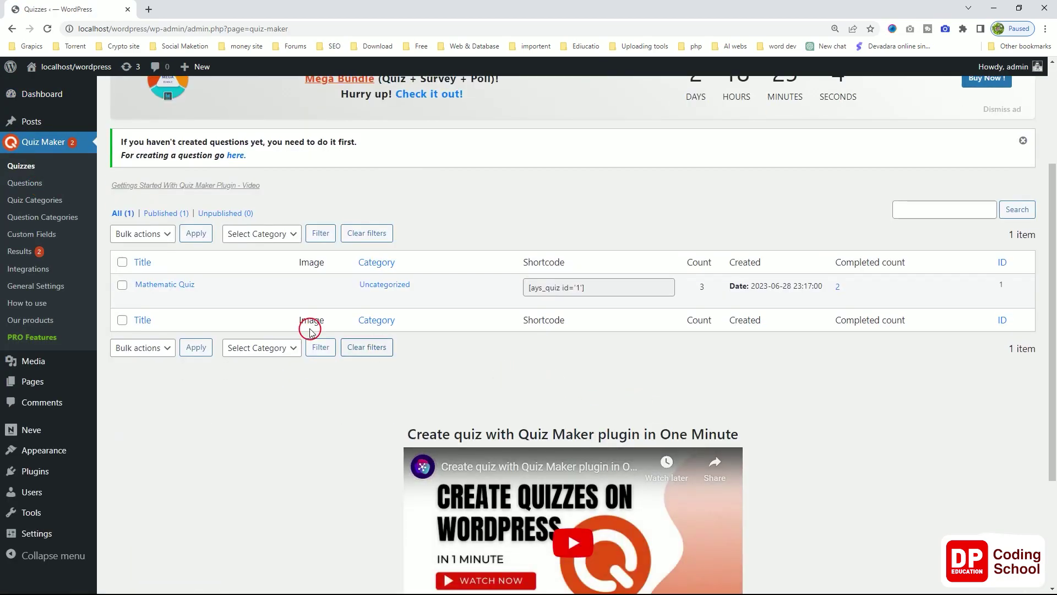
{"action": "scroll", "coordinate": [512, 264], "scroll_direction": "up", "scroll_amount": 2}
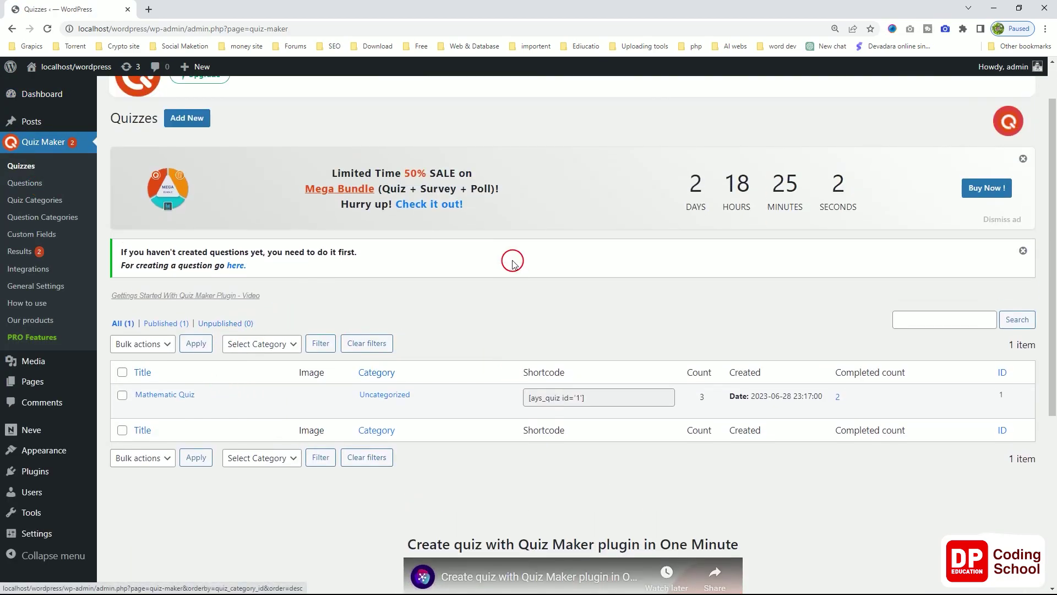
{"action": "scroll", "coordinate": [513, 262], "scroll_direction": "down", "scroll_amount": 1}
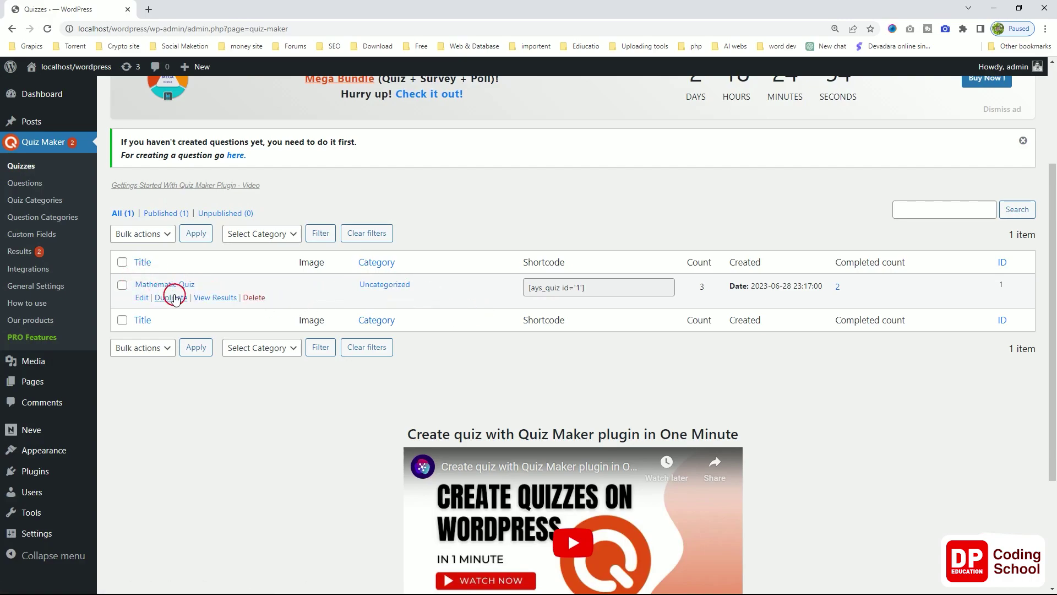
{"action": "scroll", "coordinate": [325, 300], "scroll_direction": "up", "scroll_amount": 2}
{"action": "scroll", "coordinate": [325, 302], "scroll_direction": "up", "scroll_amount": 1}
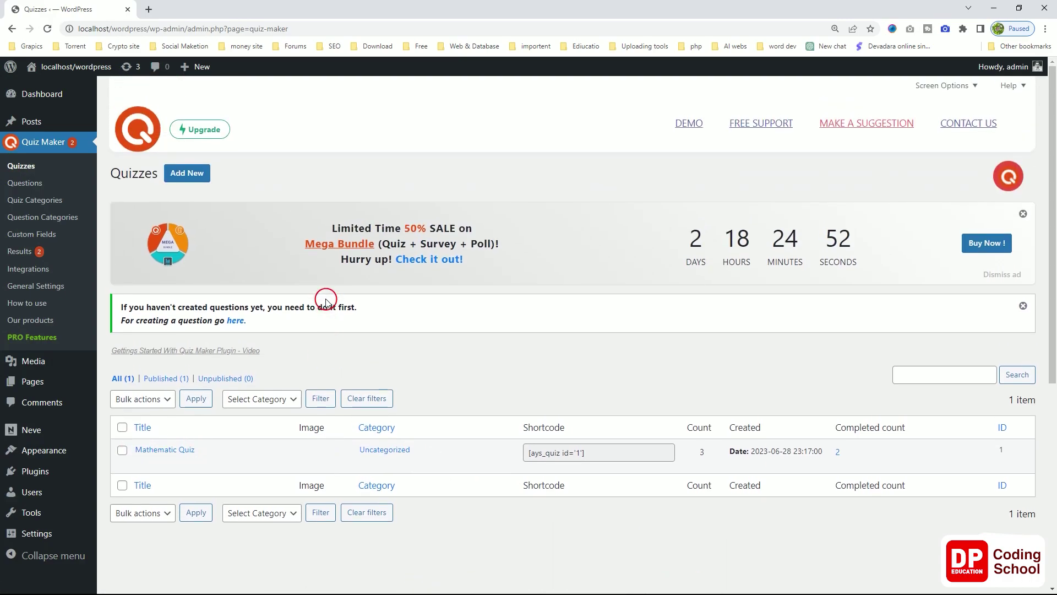
- Start a new quiz in Quiz Maker and enter "Test Quiz" as its title
{"action": "left_click", "coordinate": [192, 178]}
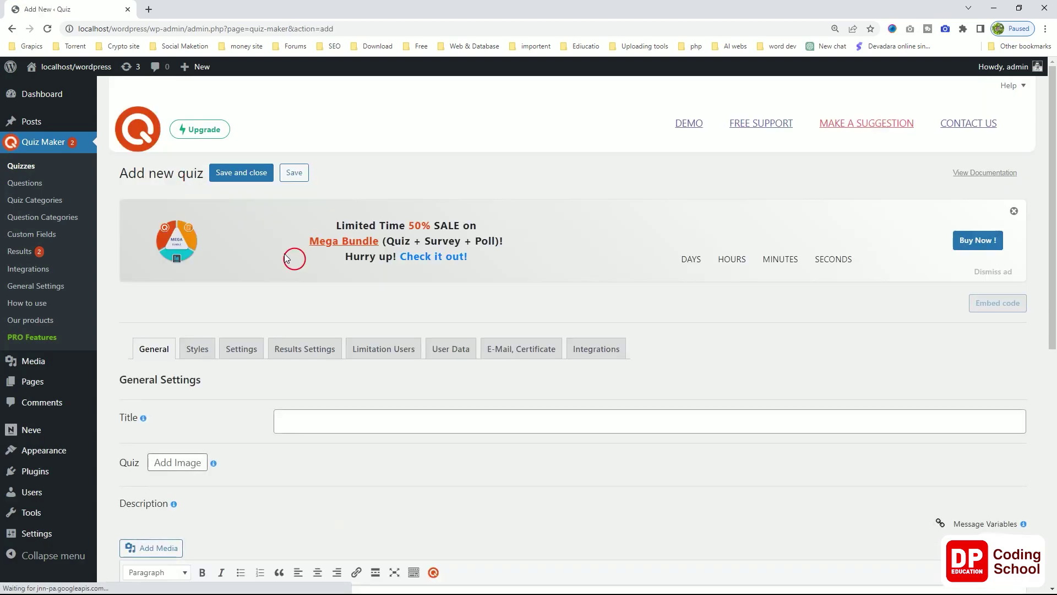
{"action": "scroll", "coordinate": [413, 312], "scroll_direction": "down", "scroll_amount": 2}
{"action": "scroll", "coordinate": [413, 312], "scroll_direction": "down", "scroll_amount": 1}
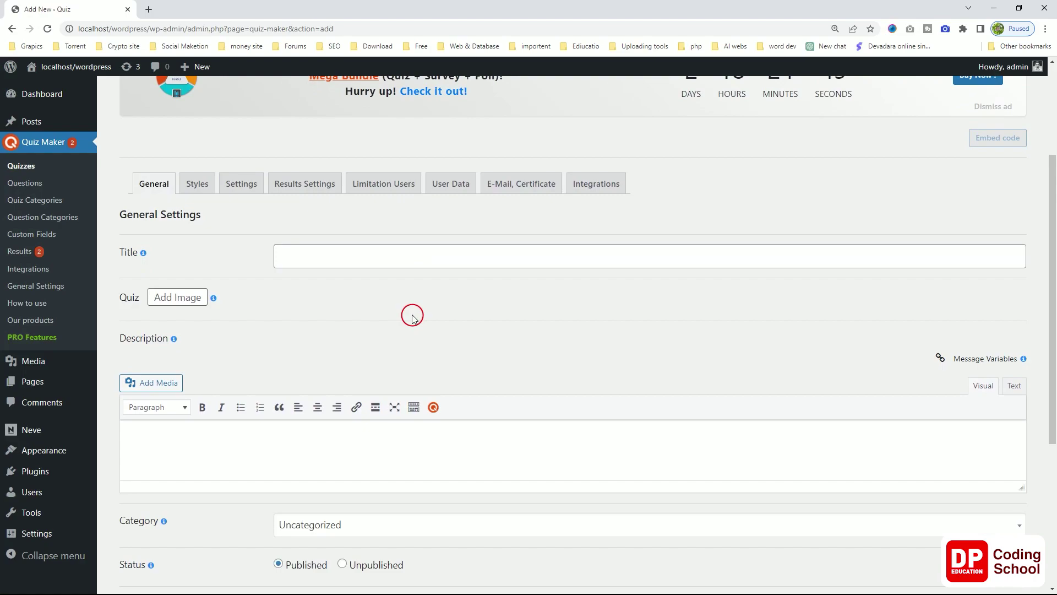
{"action": "left_click", "coordinate": [345, 260]}
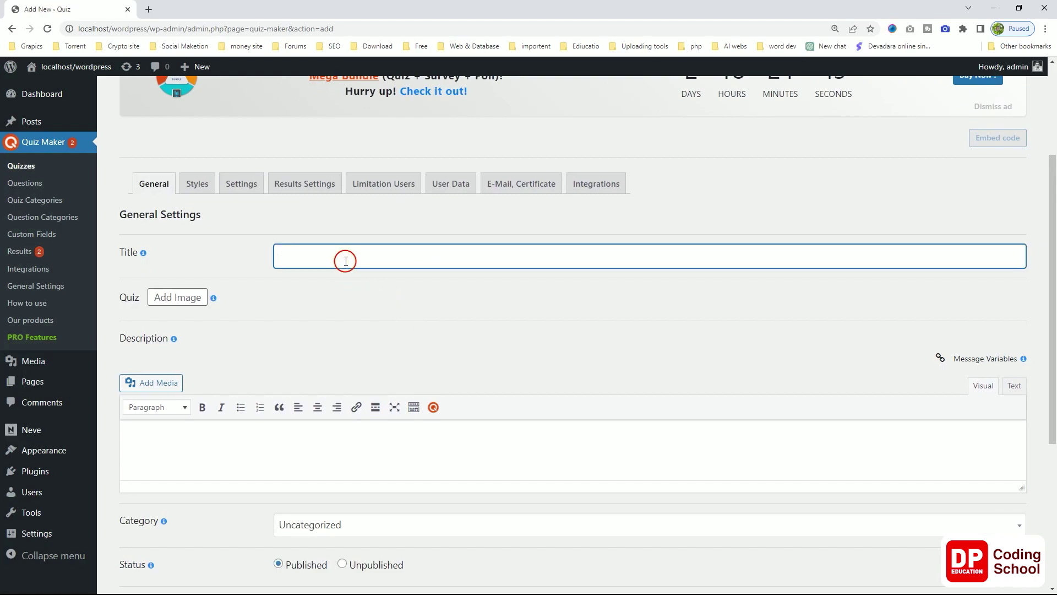
{"action": "type", "text": "test Qui"}
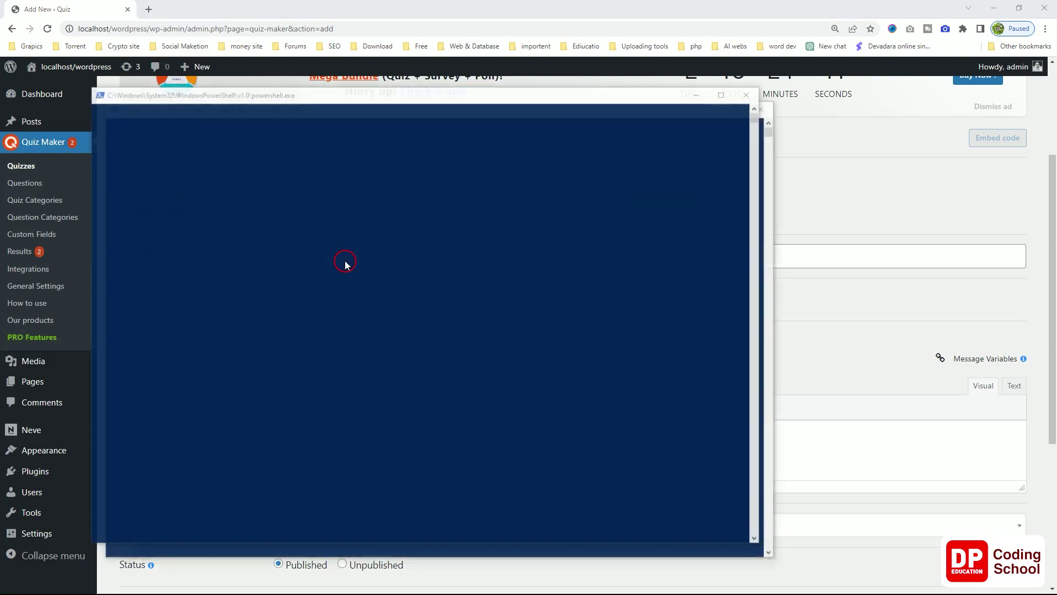
{"action": "type", "text": "z"}
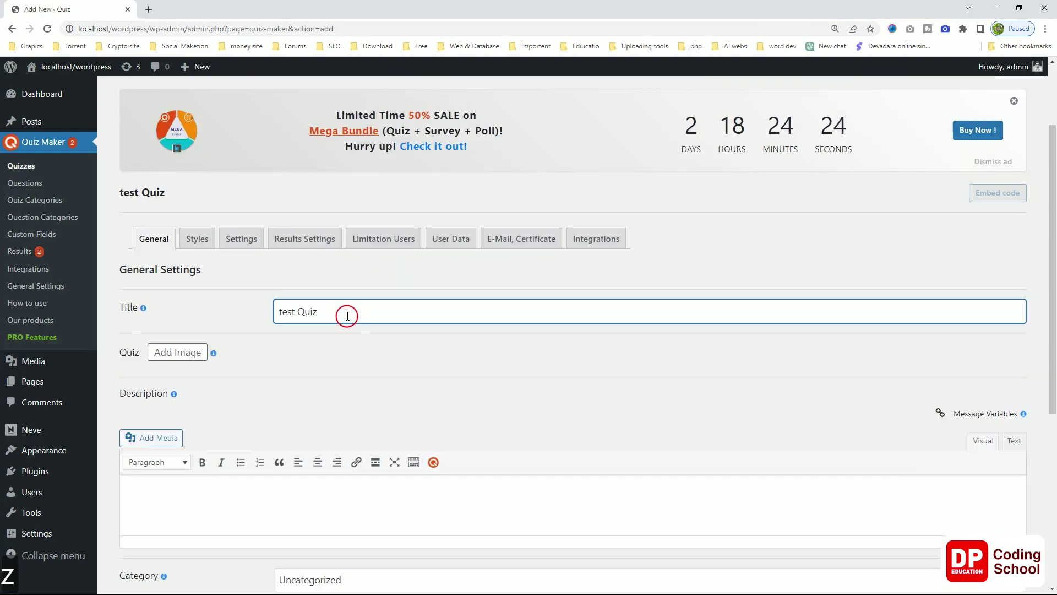
{"action": "key", "text": "Left"}
{"action": "key", "text": "Left"}
{"action": "key", "text": "Left"}
{"action": "key", "text": "BackSpace"}
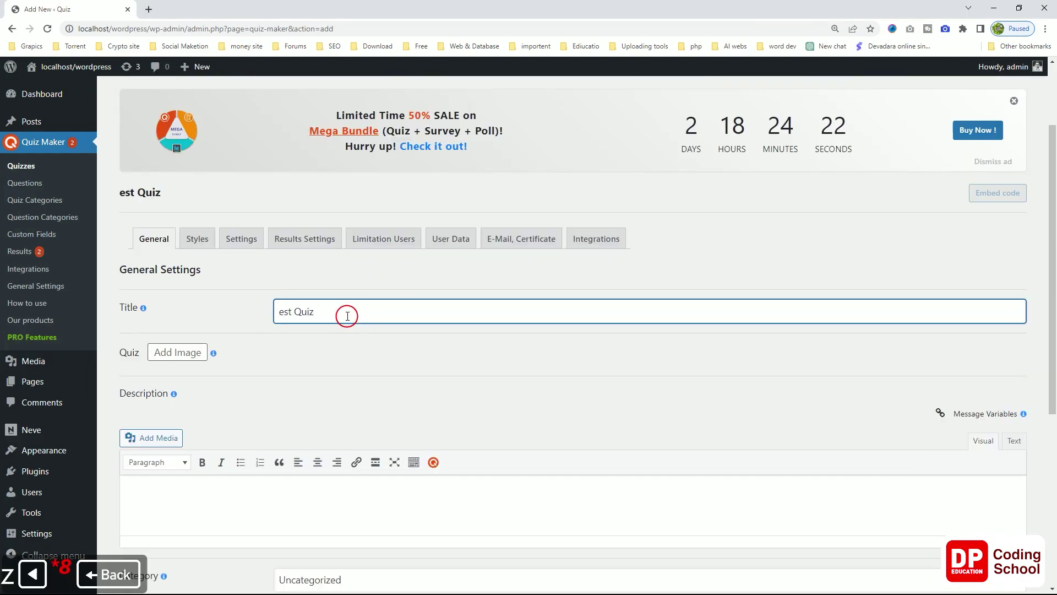
{"action": "type", "text": "T"}
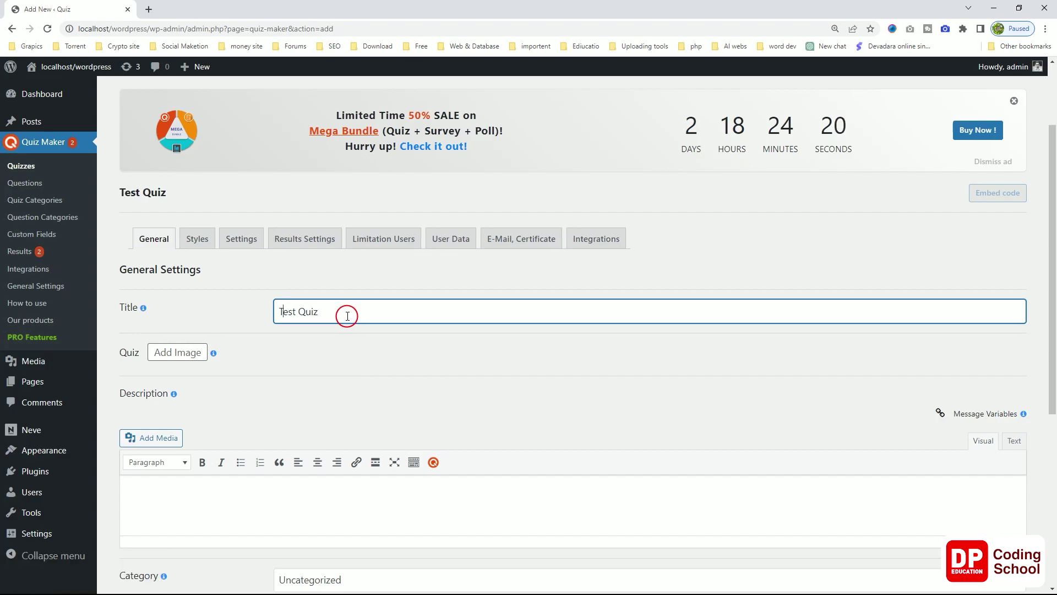
- Look over the new quiz's general settings, including its description, category, status and question list
{"action": "left_click", "coordinate": [303, 505]}
{"action": "scroll", "coordinate": [316, 490], "scroll_direction": "down", "scroll_amount": 1}
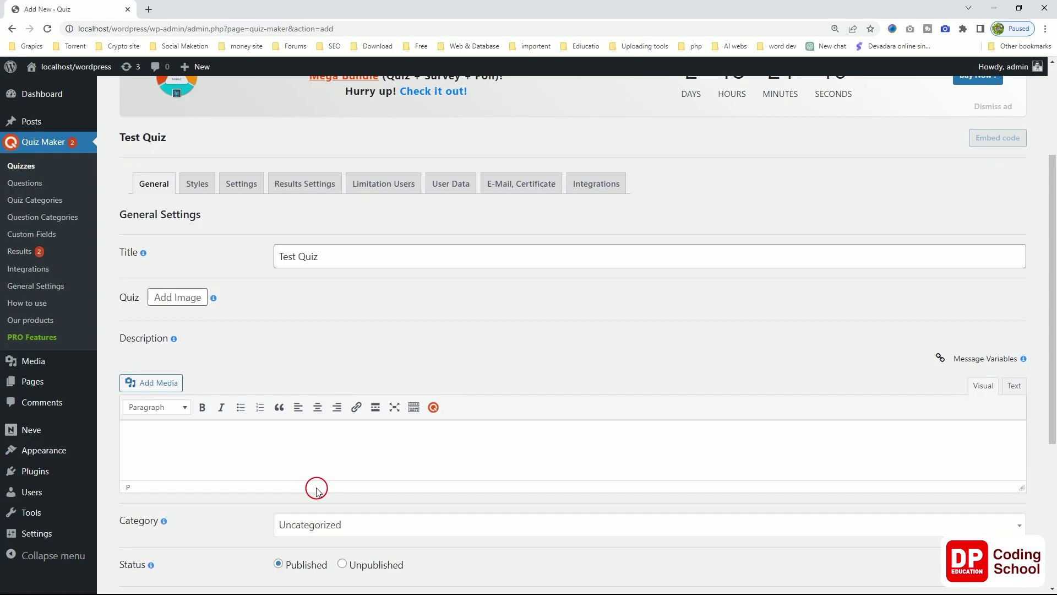
{"action": "scroll", "coordinate": [317, 490], "scroll_direction": "down", "scroll_amount": 3}
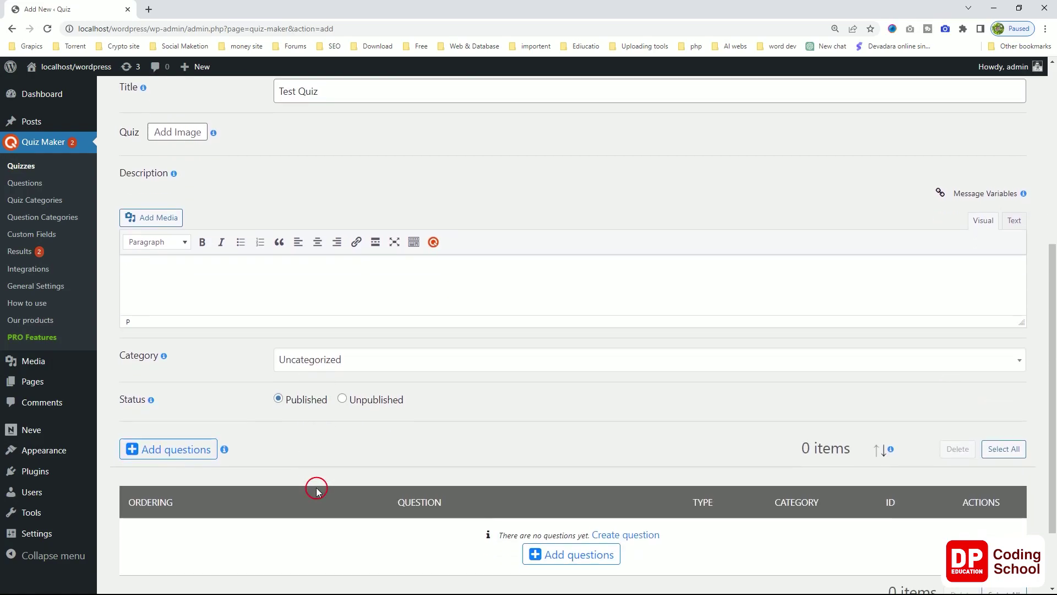
{"action": "scroll", "coordinate": [316, 490], "scroll_direction": "up", "scroll_amount": 2}
{"action": "scroll", "coordinate": [317, 490], "scroll_direction": "down", "scroll_amount": 3}
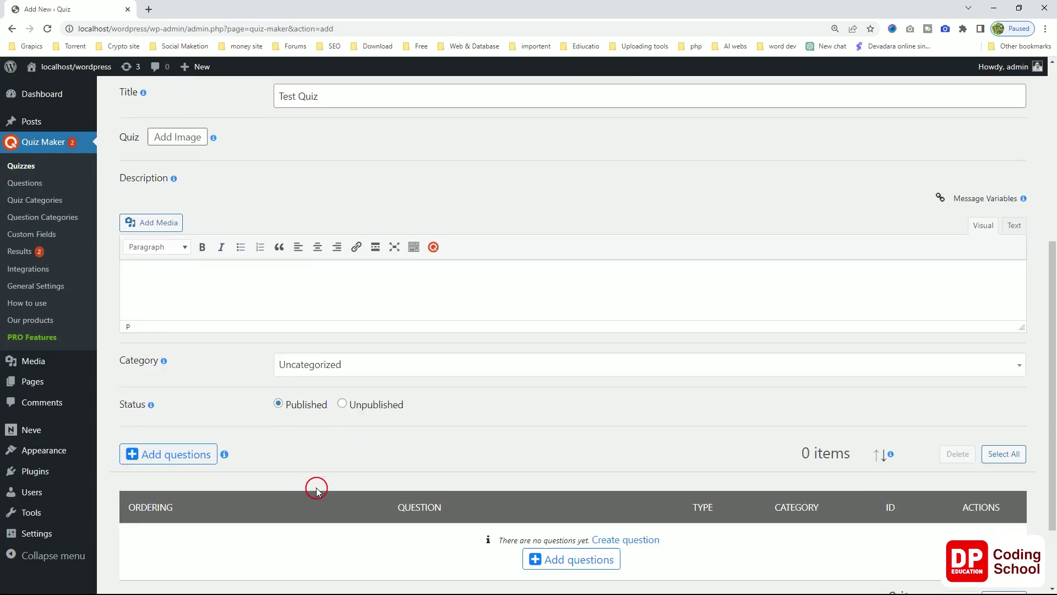
{"action": "scroll", "coordinate": [317, 490], "scroll_direction": "up", "scroll_amount": 1}
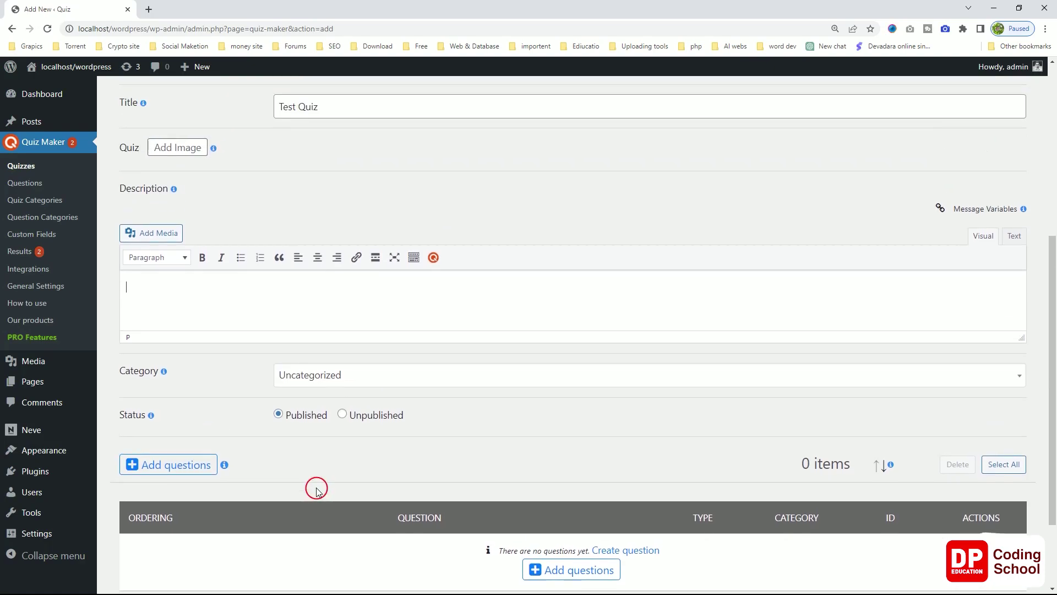
{"action": "left_click", "coordinate": [315, 302]}
{"action": "scroll", "coordinate": [319, 307], "scroll_direction": "down", "scroll_amount": 1}
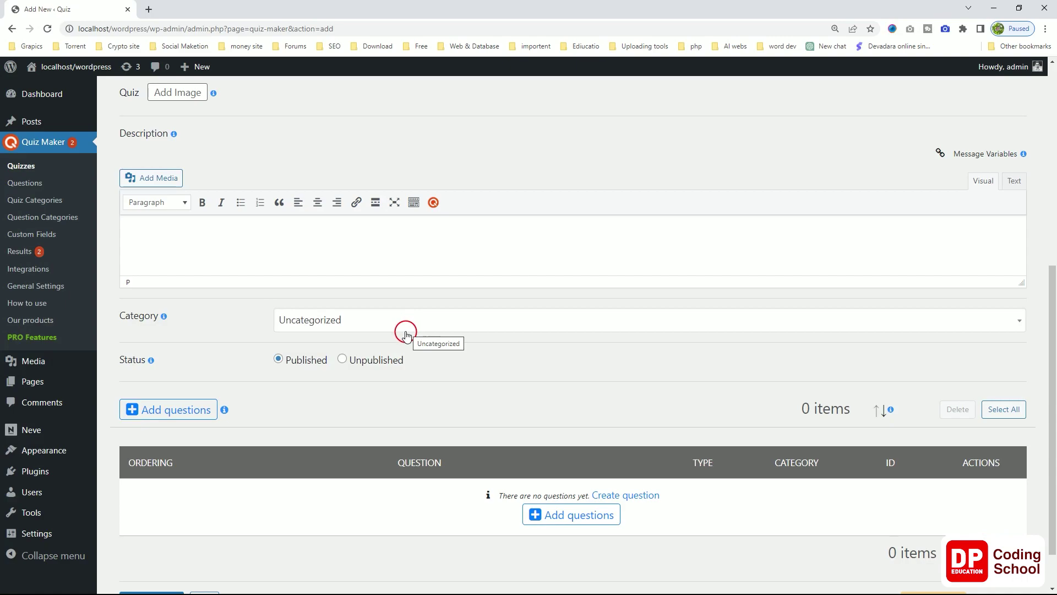
{"action": "scroll", "coordinate": [279, 255], "scroll_direction": "down", "scroll_amount": 1}
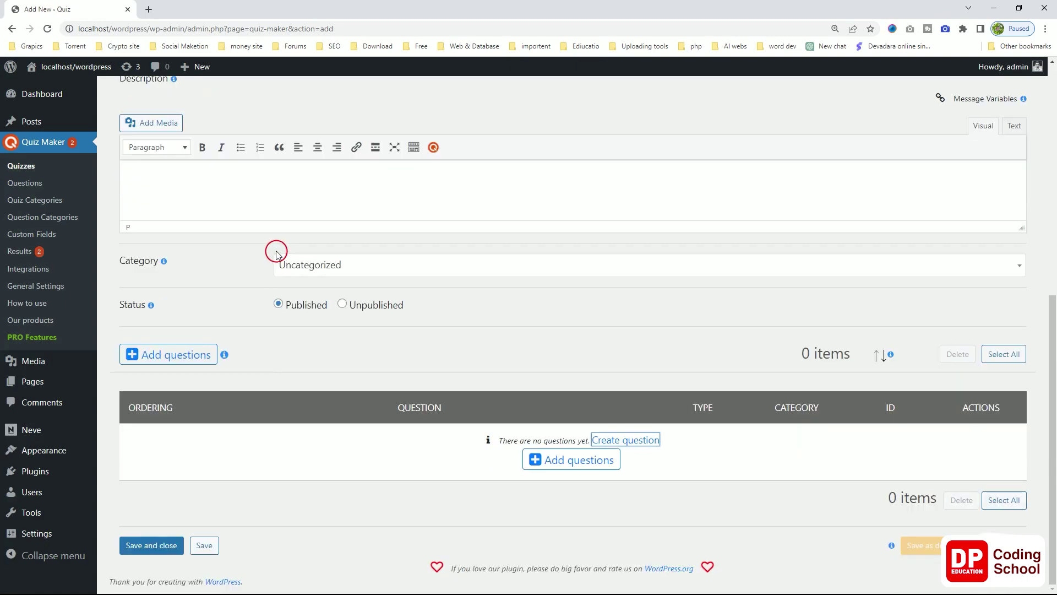
- Add the existing question 150/3 to the Test Quiz
{"action": "left_click", "coordinate": [171, 355]}
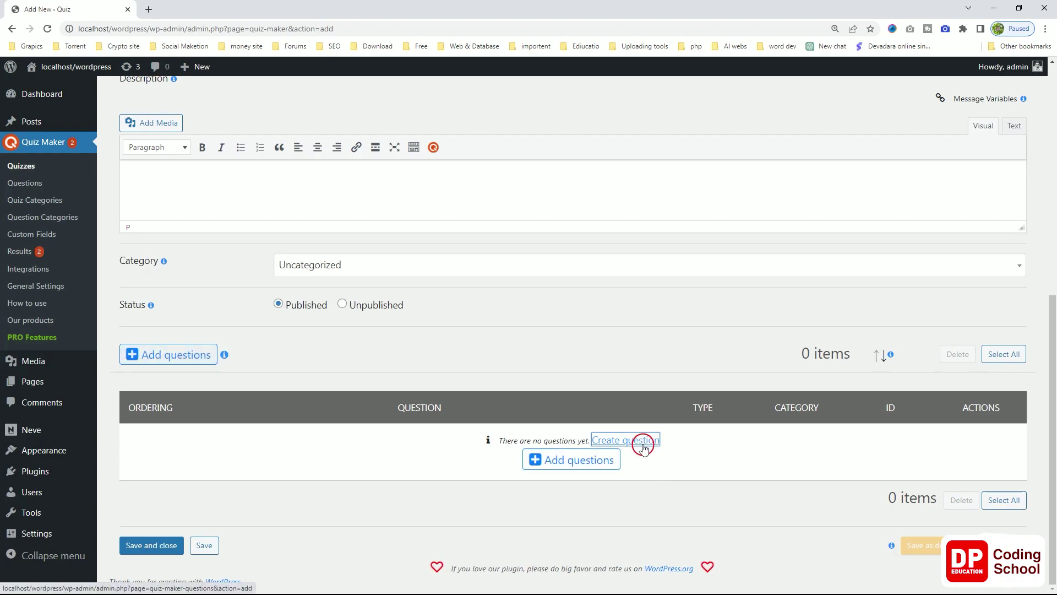
{"action": "left_click", "coordinate": [171, 352]}
{"action": "left_click", "coordinate": [169, 352]}
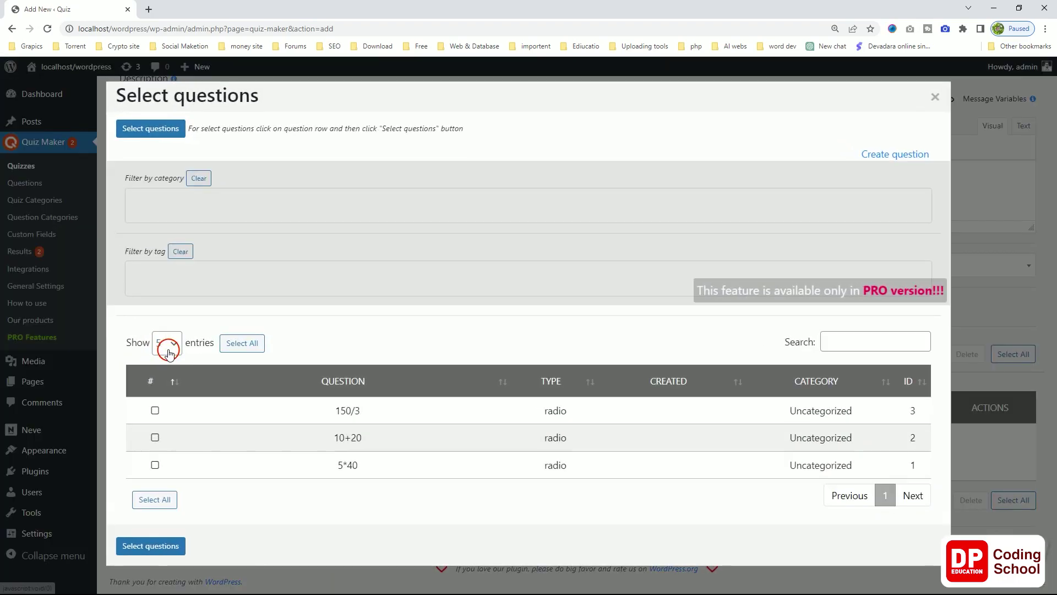
{"action": "left_click", "coordinate": [156, 409]}
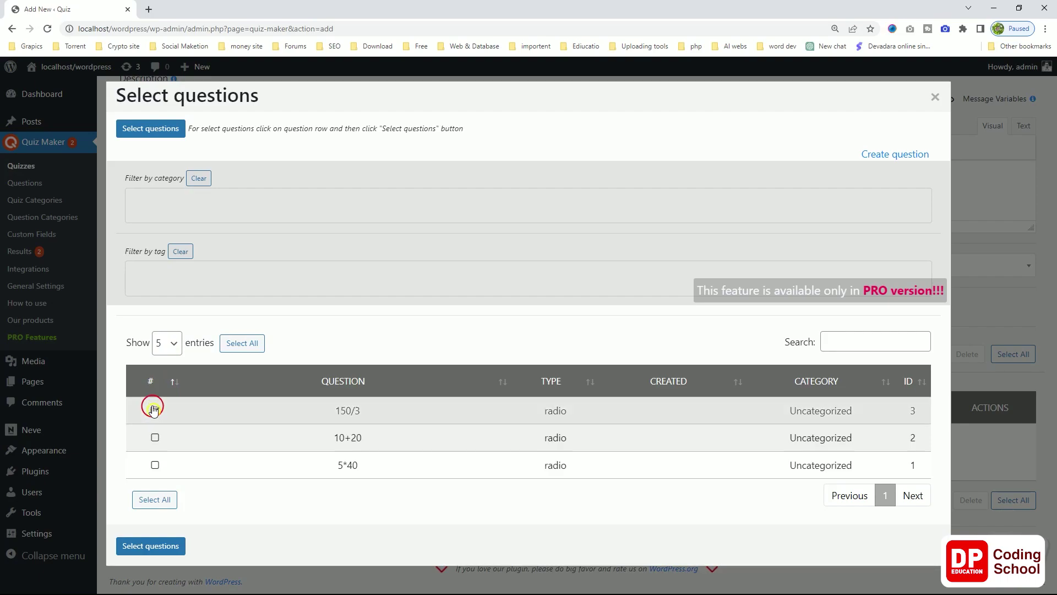
{"action": "left_click", "coordinate": [158, 546]}
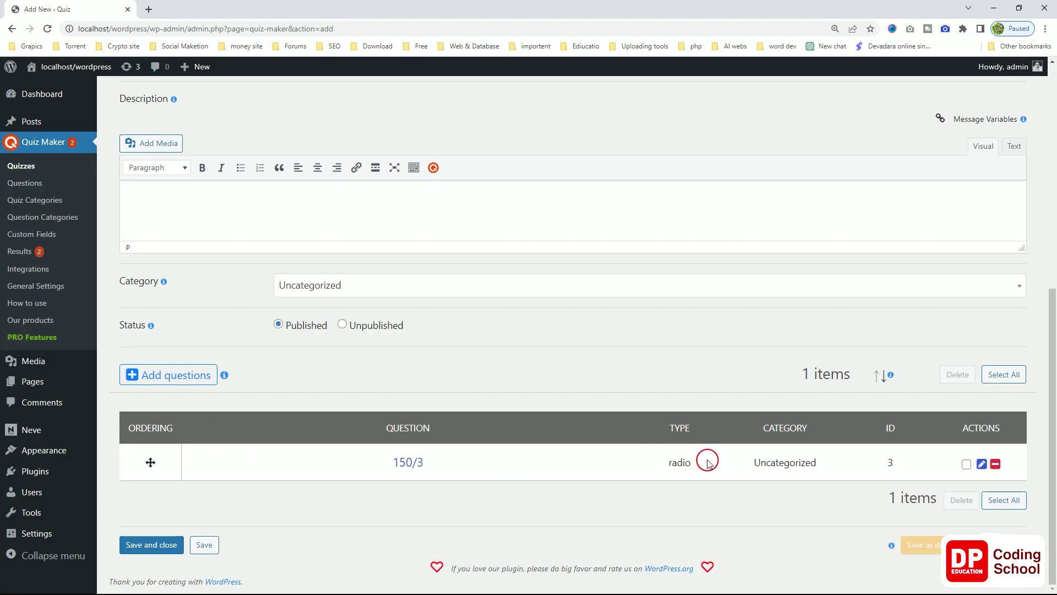
- Reopen the question selection for the Test Quiz and start creating a new question from it
{"action": "scroll", "coordinate": [707, 462], "scroll_direction": "up", "scroll_amount": 5}
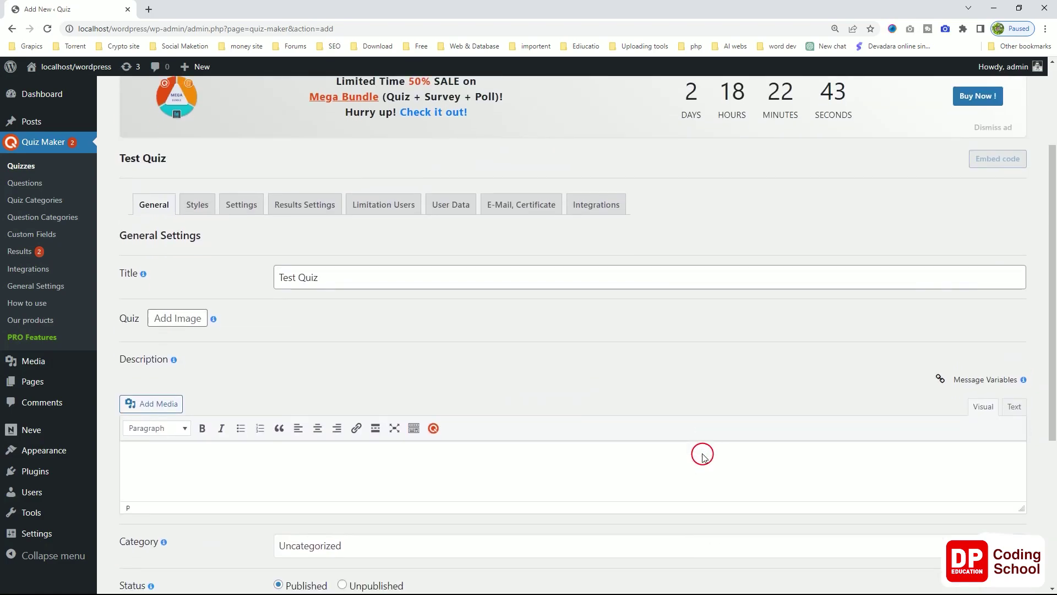
{"action": "scroll", "coordinate": [702, 456], "scroll_direction": "down", "scroll_amount": 5}
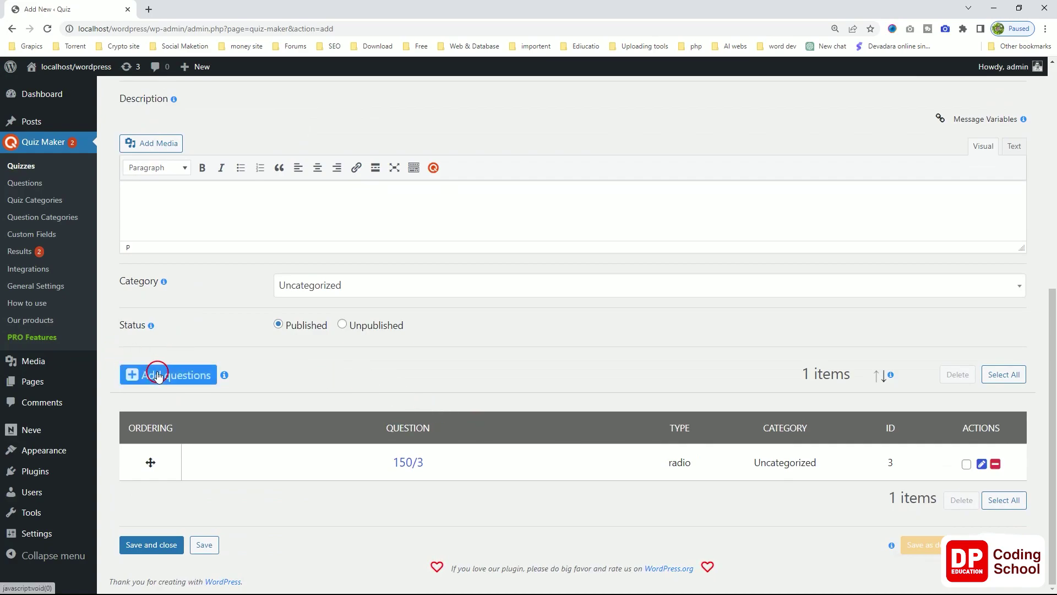
{"action": "left_click", "coordinate": [158, 375]}
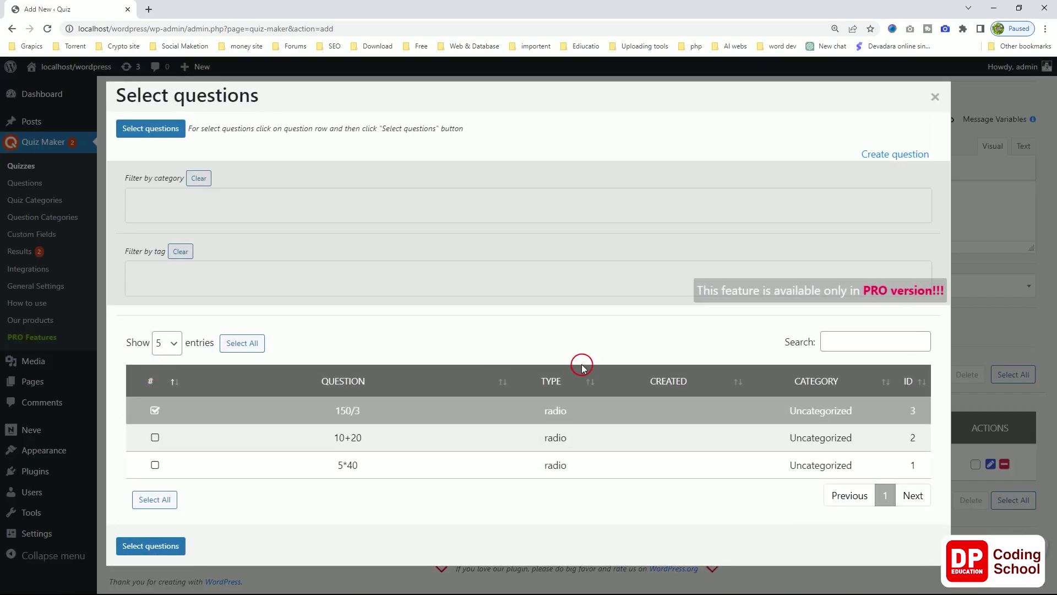
{"action": "left_click", "coordinate": [903, 158]}
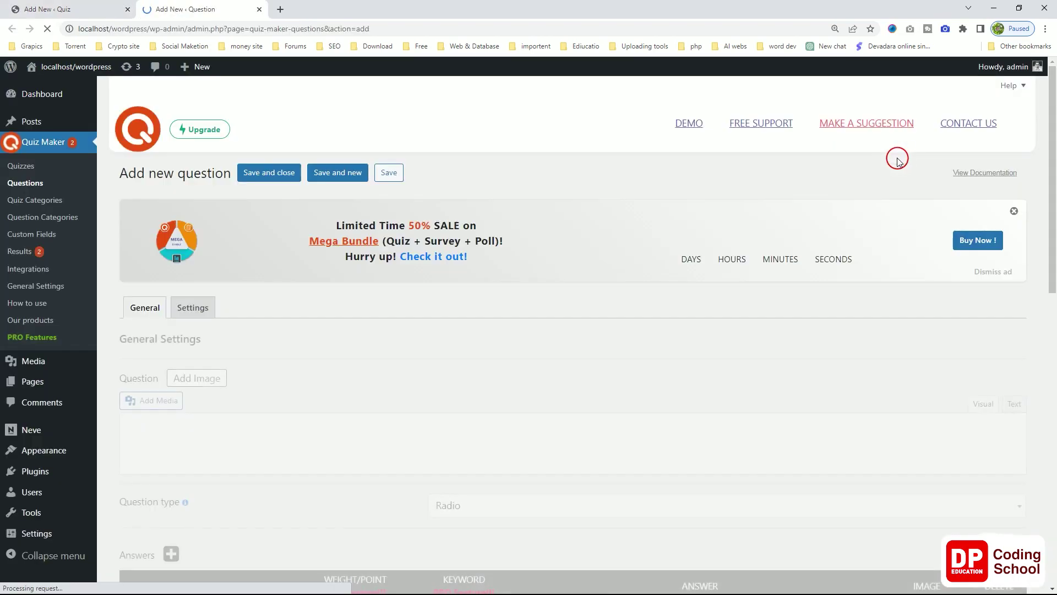
- Examine the new question form, including the question text, question type, answer rows, weight and category fields
{"action": "scroll", "coordinate": [556, 235], "scroll_direction": "down", "scroll_amount": 3}
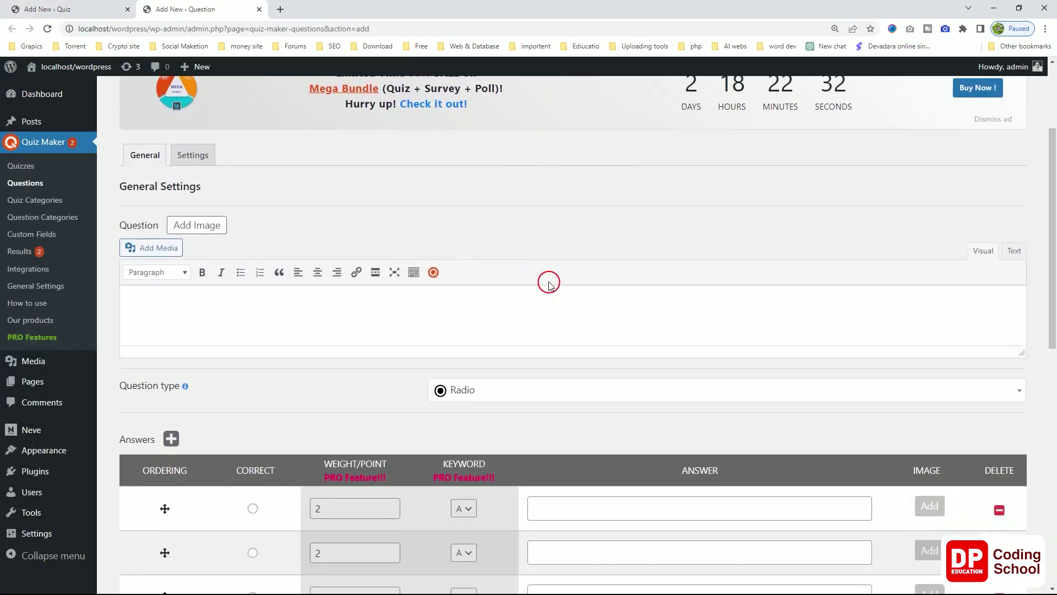
{"action": "scroll", "coordinate": [549, 282], "scroll_direction": "down", "scroll_amount": 1}
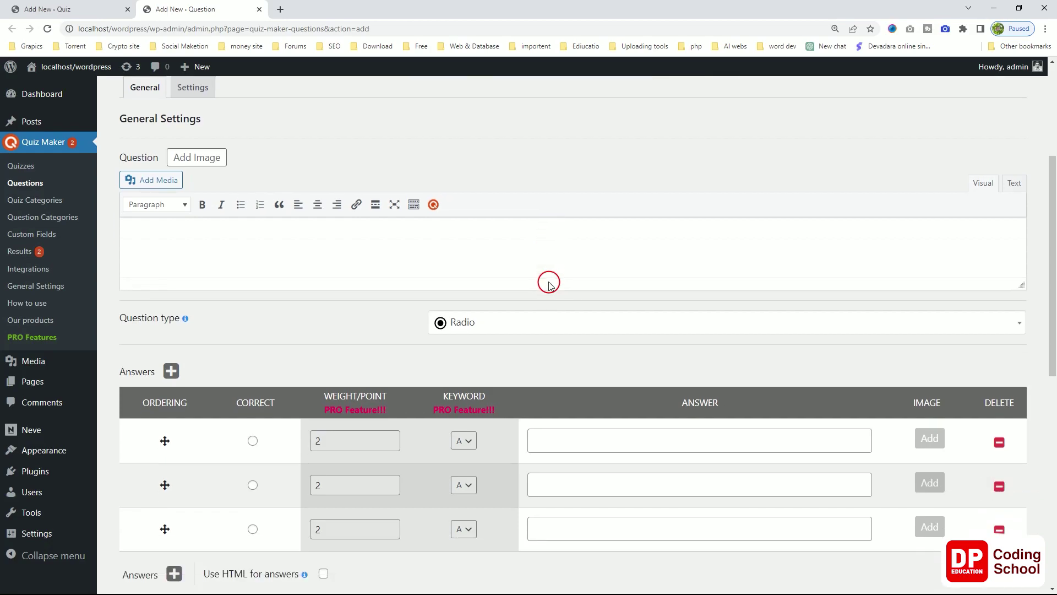
{"action": "scroll", "coordinate": [549, 283], "scroll_direction": "down", "scroll_amount": 2}
{"action": "scroll", "coordinate": [549, 283], "scroll_direction": "up", "scroll_amount": 2}
{"action": "scroll", "coordinate": [547, 281], "scroll_direction": "down", "scroll_amount": 1}
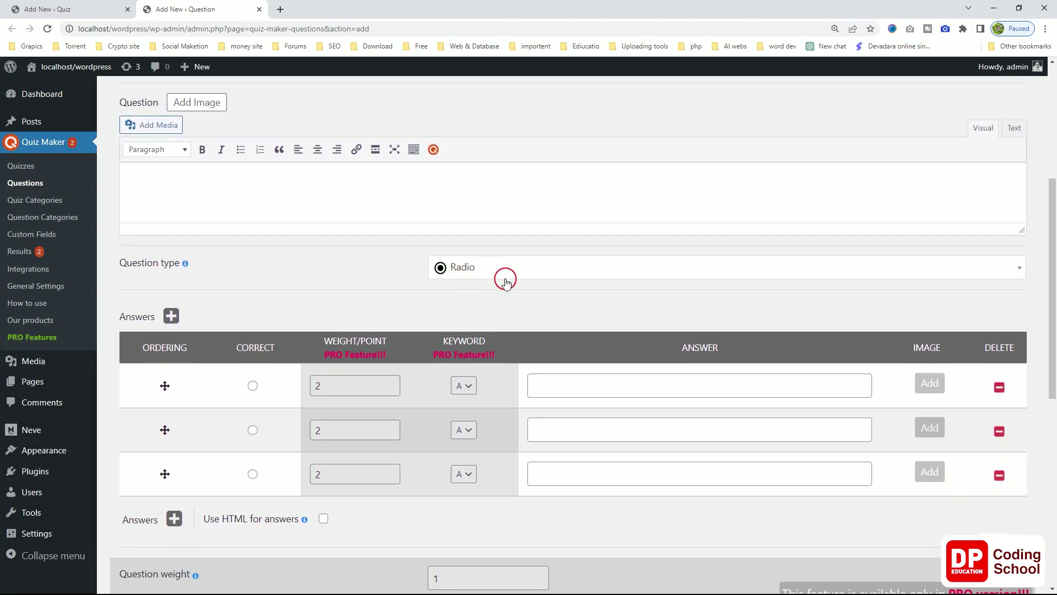
{"action": "scroll", "coordinate": [512, 280], "scroll_direction": "down", "scroll_amount": 2}
{"action": "scroll", "coordinate": [522, 284], "scroll_direction": "down", "scroll_amount": 1}
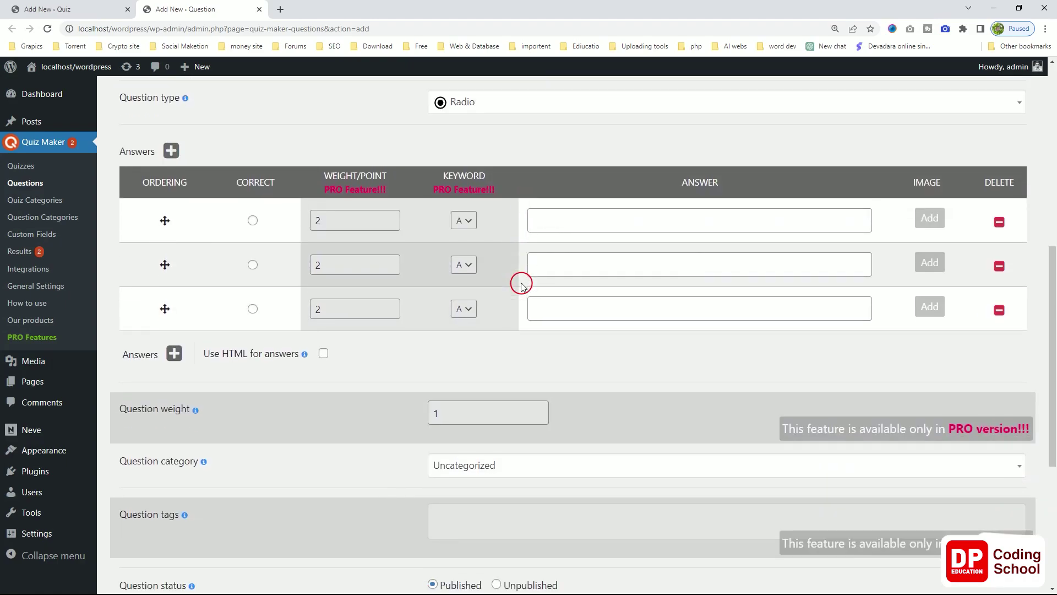
{"action": "scroll", "coordinate": [521, 284], "scroll_direction": "up", "scroll_amount": 4}
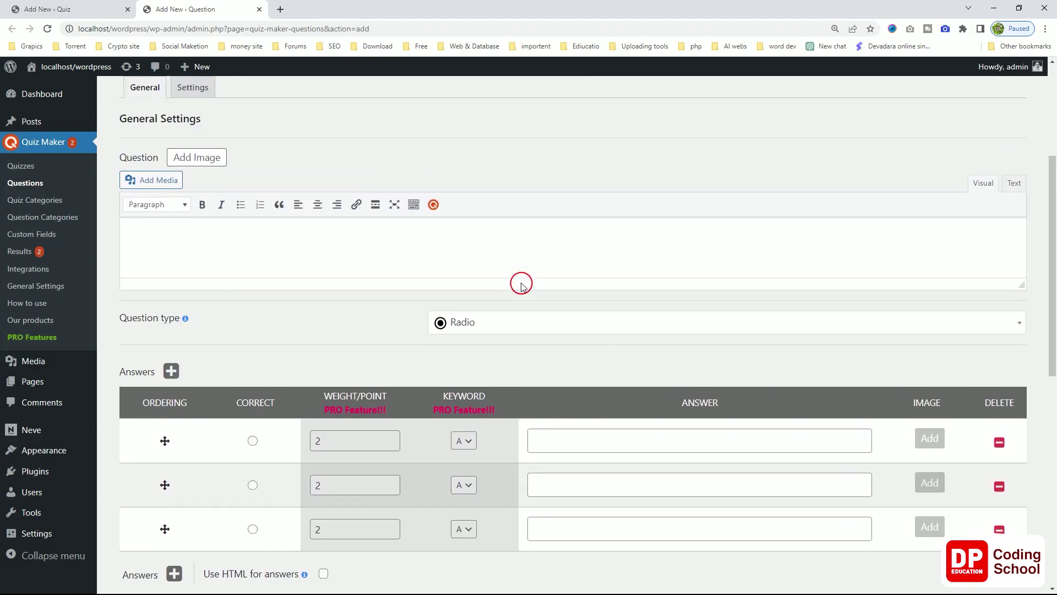
- Enter 4*5 as the text of the new question
{"action": "left_click", "coordinate": [522, 284]}
{"action": "scroll", "coordinate": [521, 278], "scroll_direction": "up", "scroll_amount": 1}
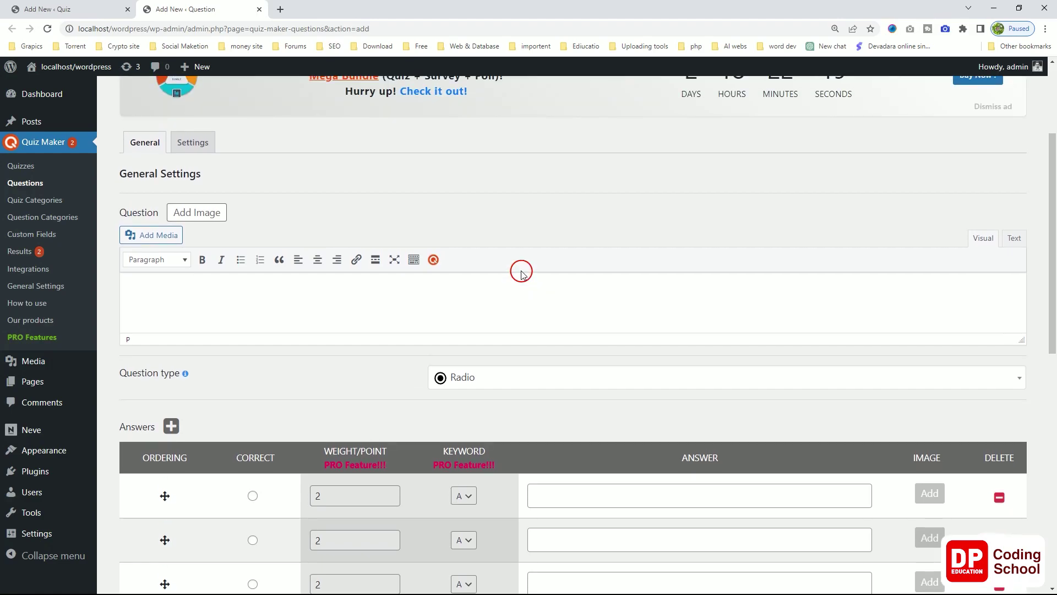
{"action": "type", "text": "4*5"}
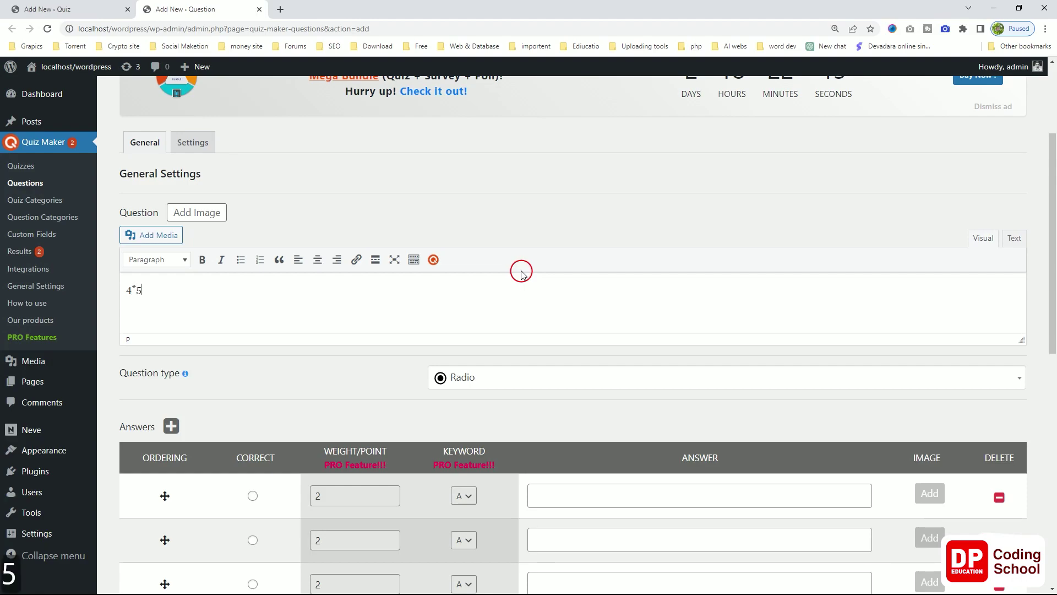
- Fill in the answers 30, 20 and 40 in that order, with the second answer, 20, marked as correct
{"action": "scroll", "coordinate": [470, 313], "scroll_direction": "down", "scroll_amount": 2}
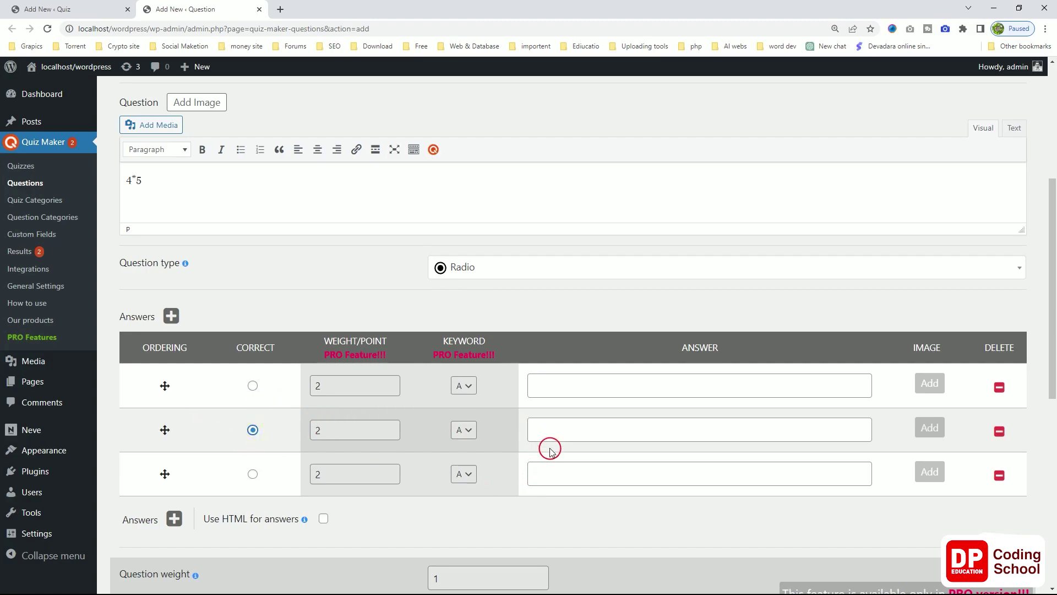
{"action": "left_click", "coordinate": [554, 430]}
{"action": "type", "text": "20"}
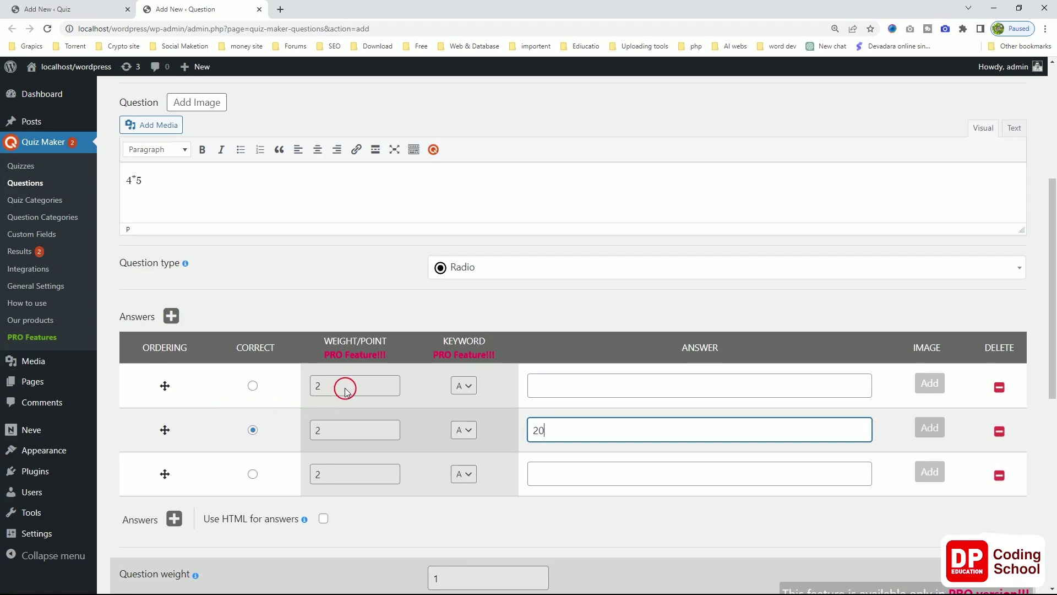
{"action": "left_click", "coordinate": [564, 391]}
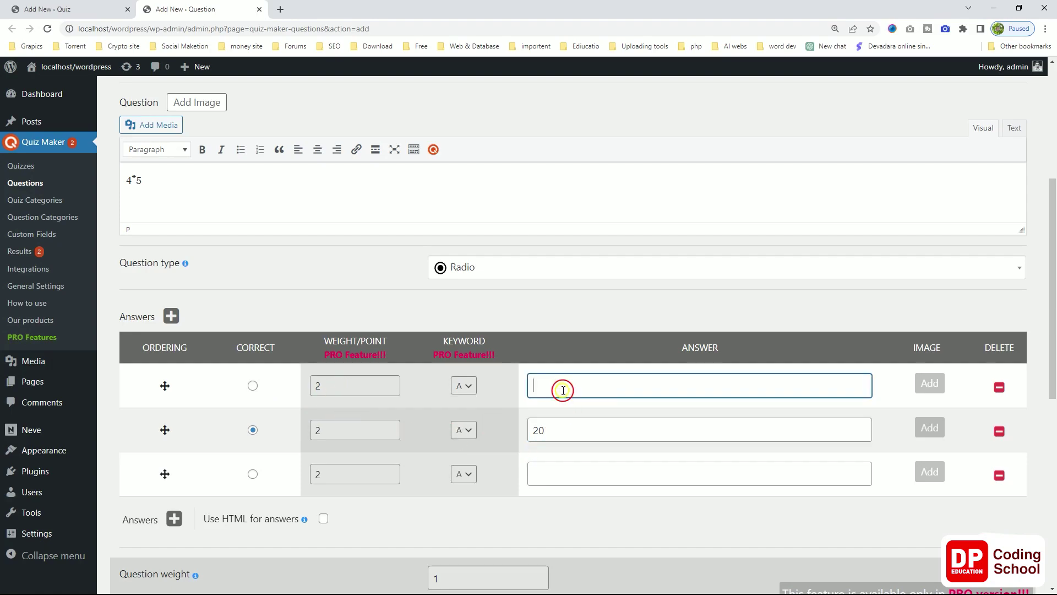
{"action": "type", "text": "30"}
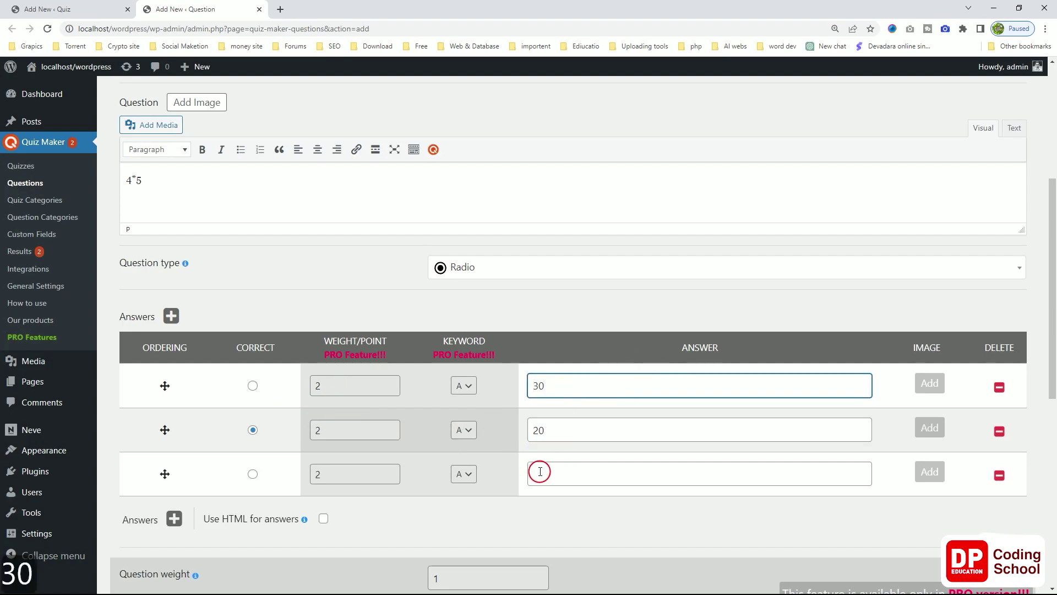
{"action": "left_click", "coordinate": [550, 477]}
{"action": "type", "text": "40"}
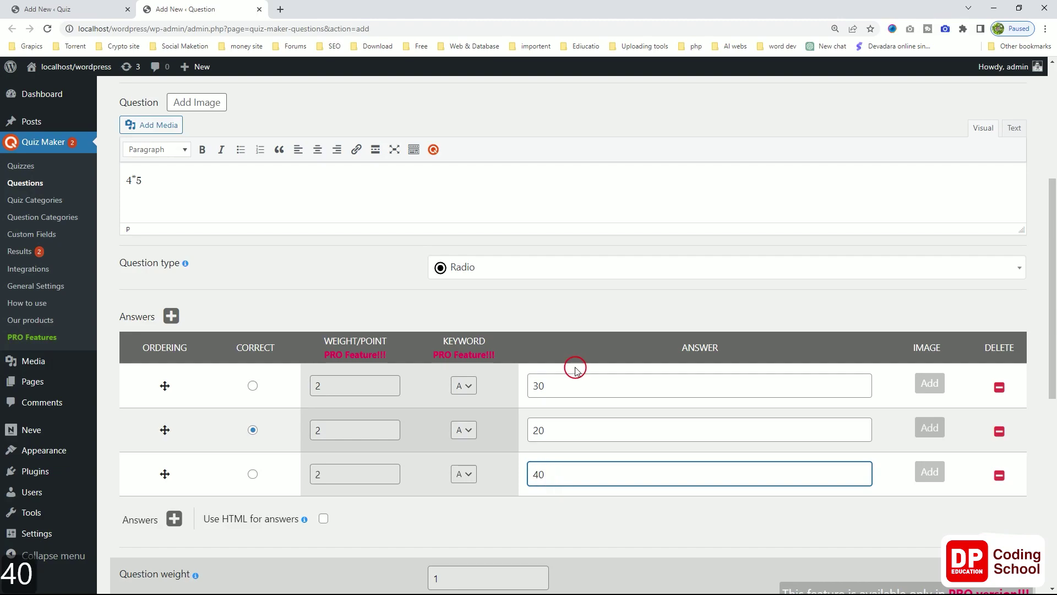
- Review the remaining settings of the 4*5 question, keep its status Published, and save and close it
{"action": "scroll", "coordinate": [573, 380], "scroll_direction": "down", "scroll_amount": 4}
{"action": "scroll", "coordinate": [572, 398], "scroll_direction": "down", "scroll_amount": 1}
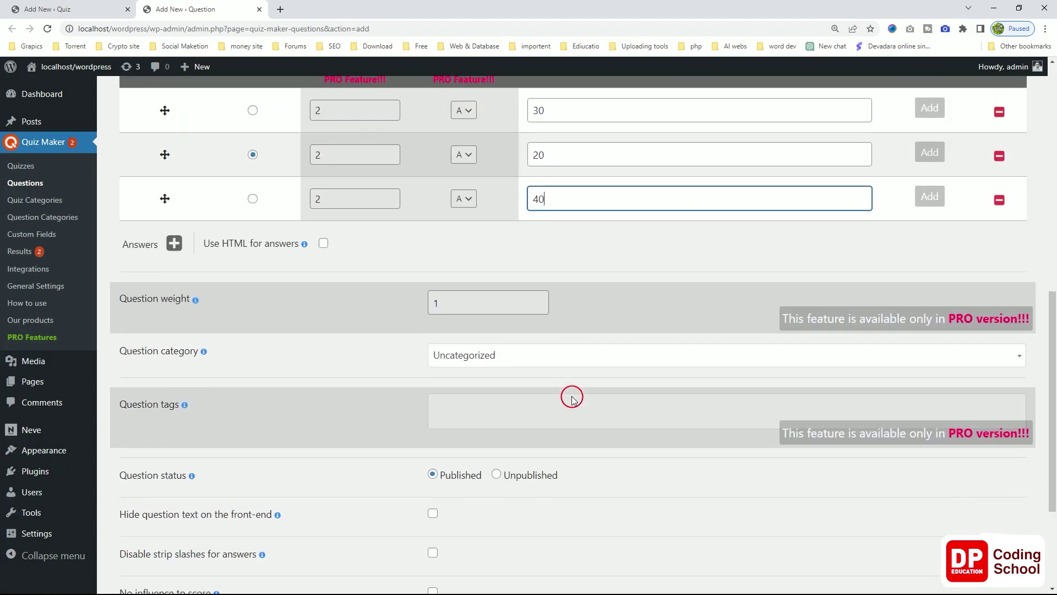
{"action": "mouse_move", "coordinate": [196, 303]}
{"action": "scroll", "coordinate": [424, 358], "scroll_direction": "down", "scroll_amount": 1}
{"action": "scroll", "coordinate": [429, 351], "scroll_direction": "down", "scroll_amount": 1}
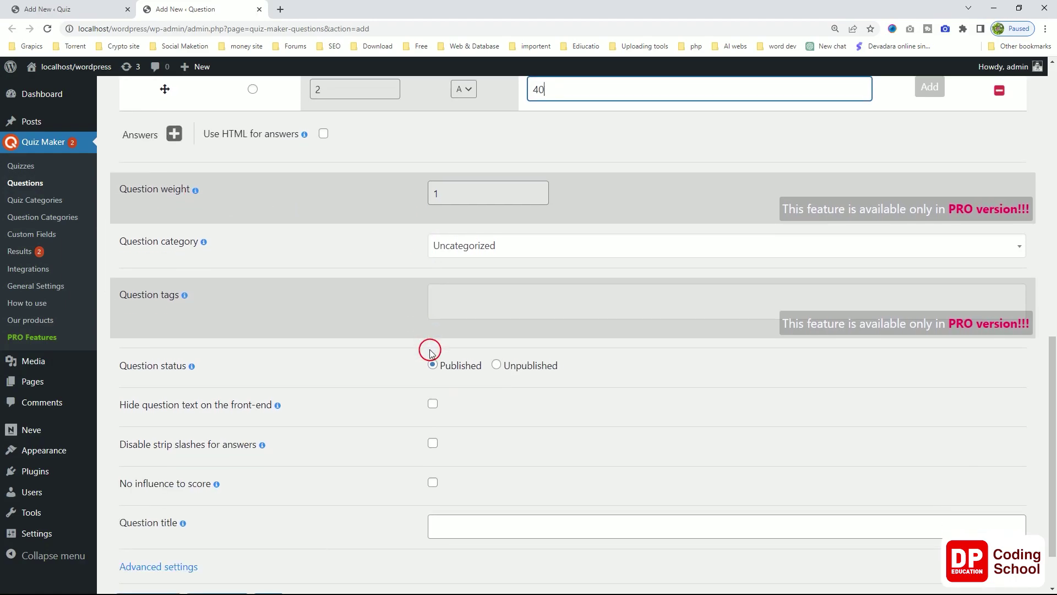
{"action": "scroll", "coordinate": [429, 351], "scroll_direction": "down", "scroll_amount": 1}
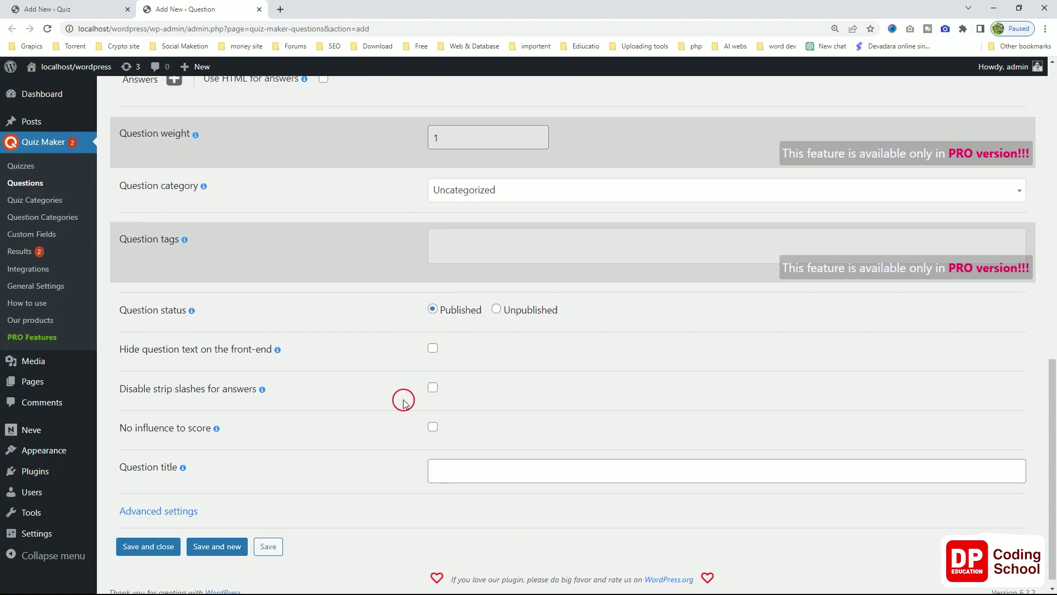
{"action": "scroll", "coordinate": [401, 399], "scroll_direction": "down", "scroll_amount": 1}
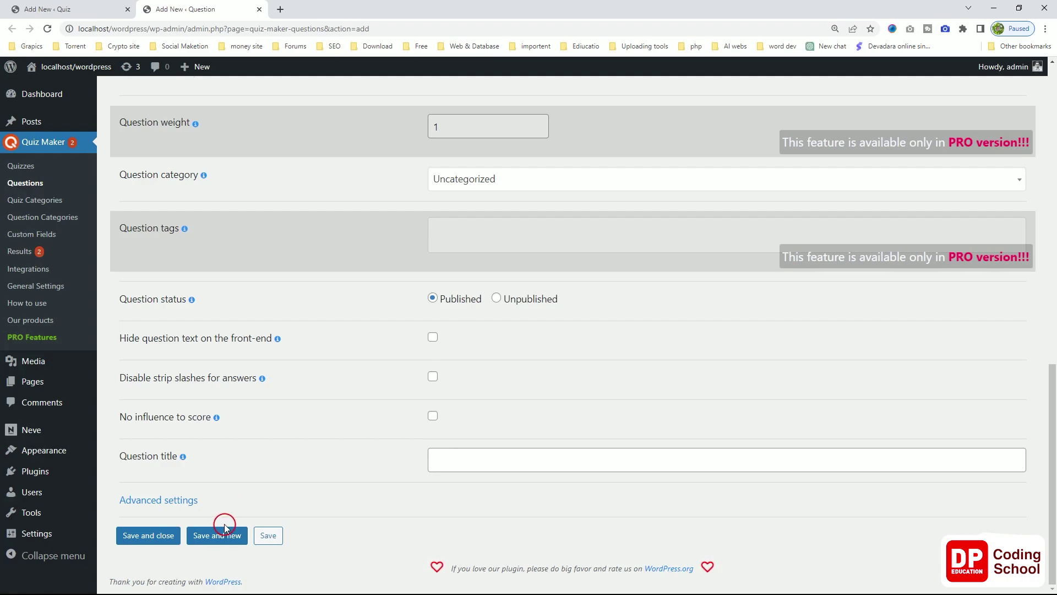
{"action": "left_click", "coordinate": [154, 542]}
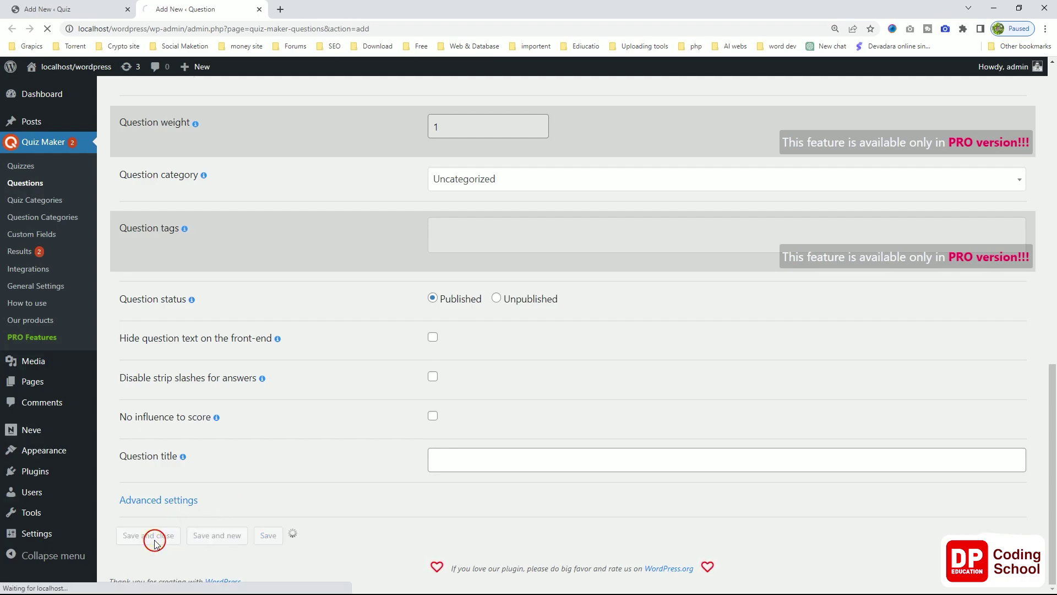
- Return to the new Test Quiz containing the 150/3 question and save and close it
{"action": "right_click", "coordinate": [615, 322]}
{"action": "left_click", "coordinate": [567, 323]}
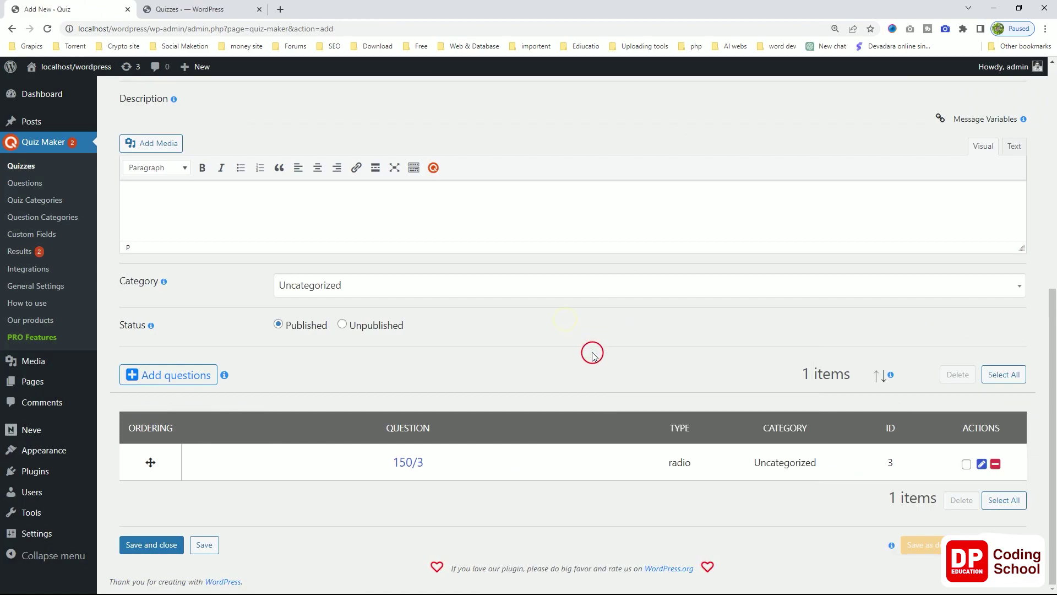
{"action": "left_click", "coordinate": [163, 550]}
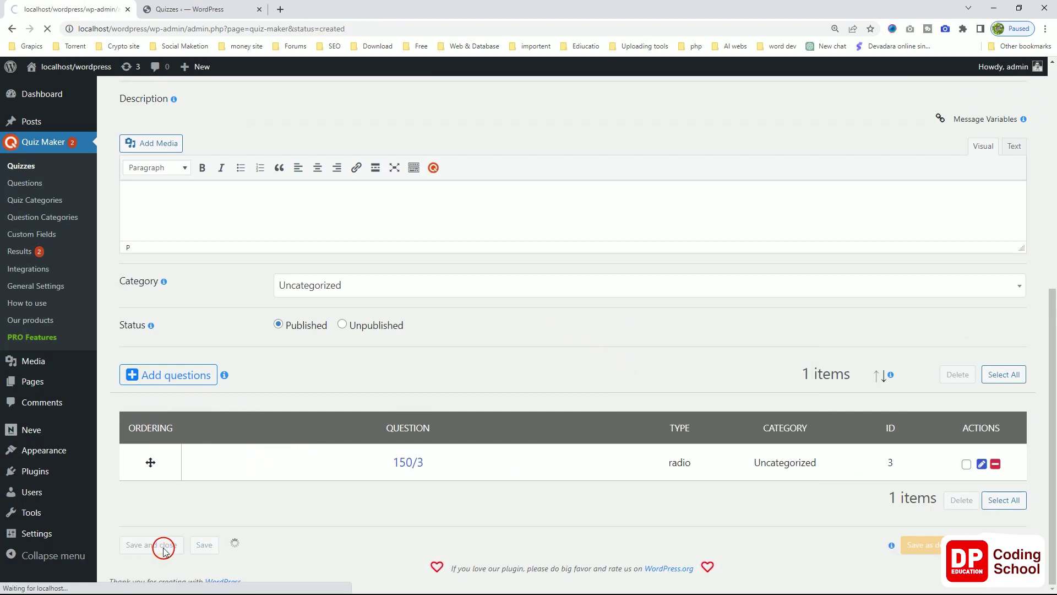
- Reopen the Test Quiz for editing, add the 4*5 question to it and place 150/3 below 4*5
{"action": "scroll", "coordinate": [300, 429], "scroll_direction": "down", "scroll_amount": 3}
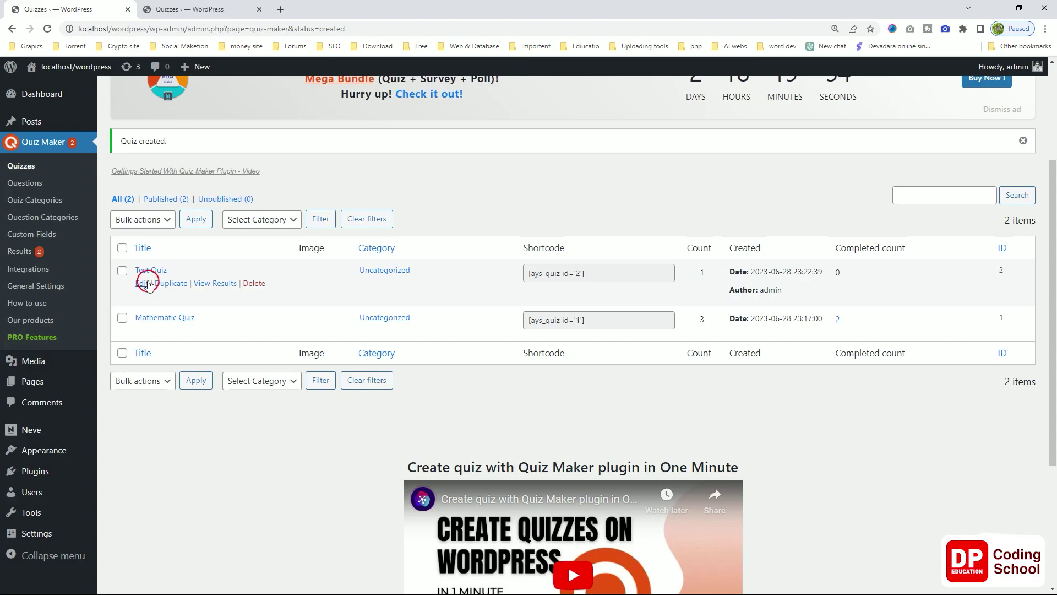
{"action": "left_click", "coordinate": [142, 284]}
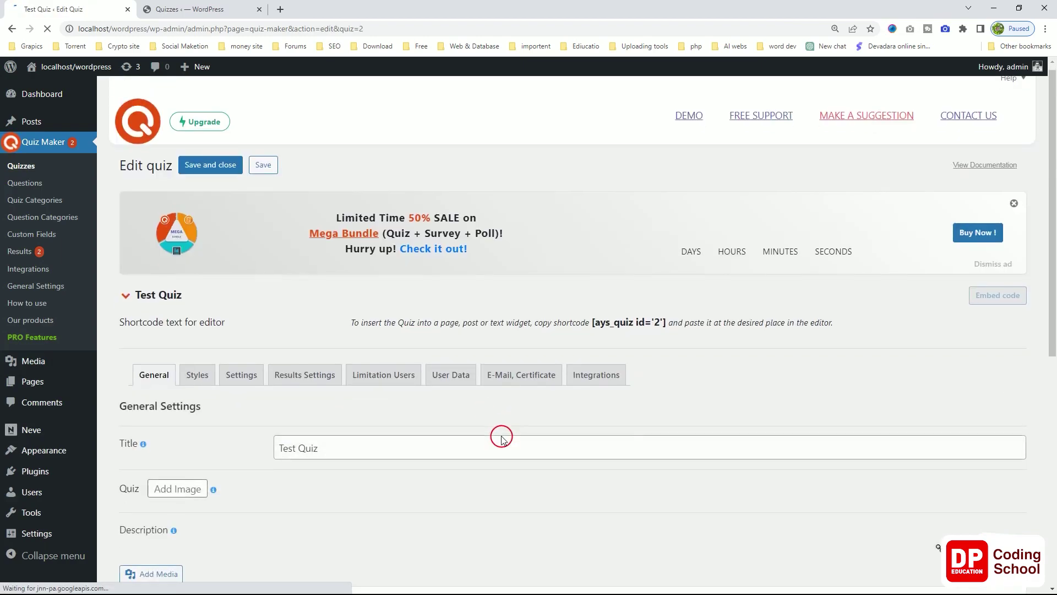
{"action": "scroll", "coordinate": [500, 432], "scroll_direction": "down", "scroll_amount": 8}
{"action": "scroll", "coordinate": [501, 438], "scroll_direction": "down", "scroll_amount": 1}
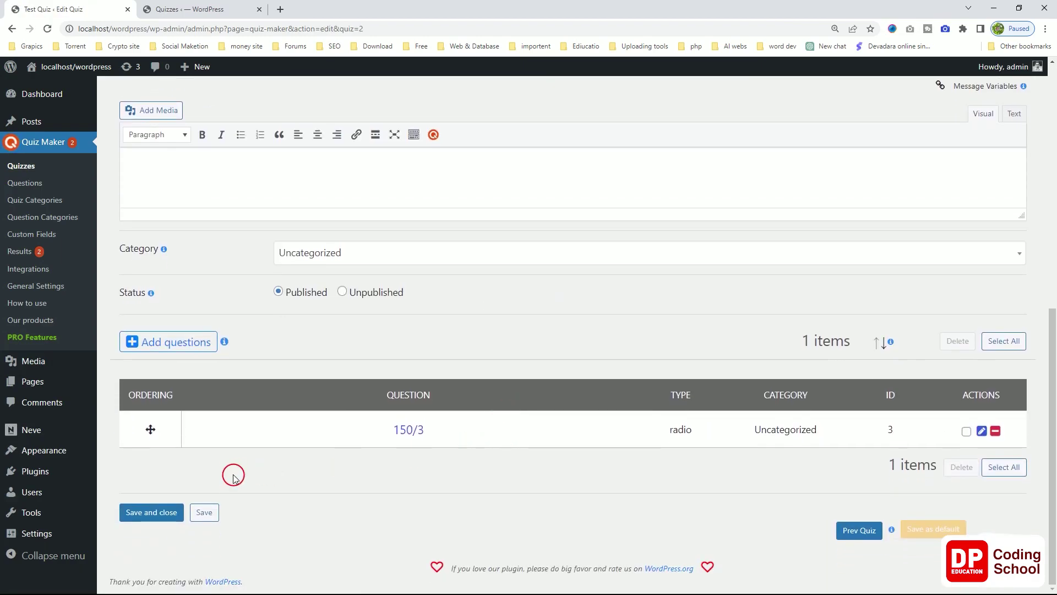
{"action": "left_click", "coordinate": [181, 342]}
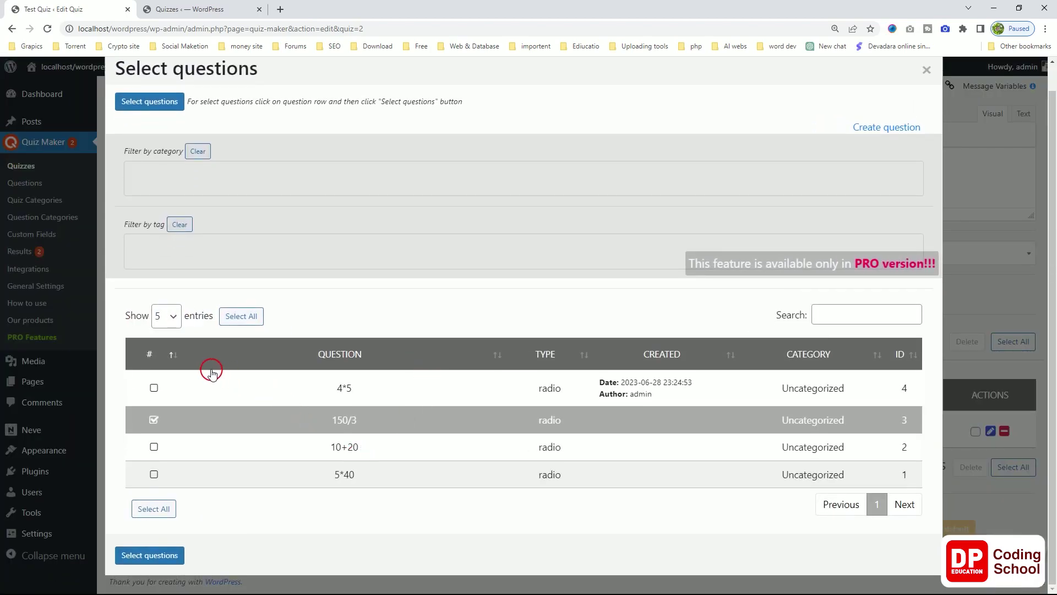
{"action": "left_click", "coordinate": [153, 389]}
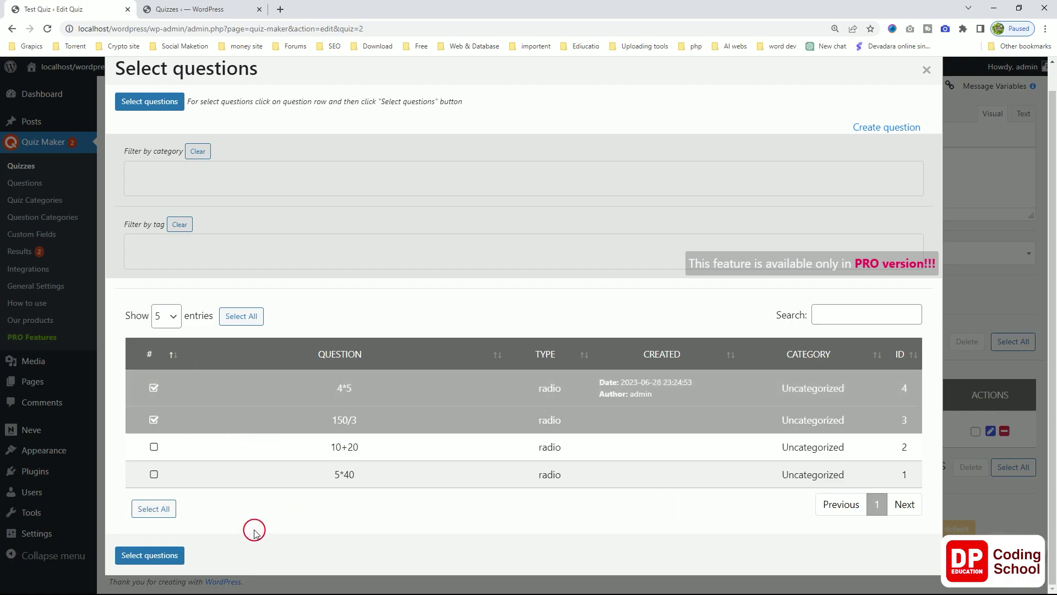
{"action": "left_click", "coordinate": [172, 554]}
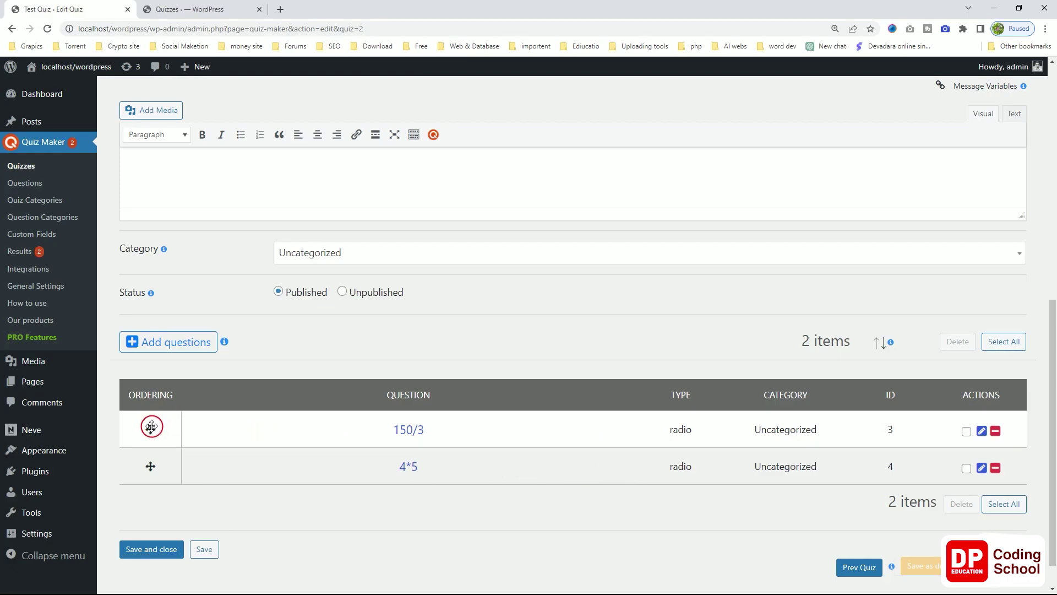
{"action": "left_click_drag", "start_coordinate": [151, 425], "coordinate": [149, 477]}
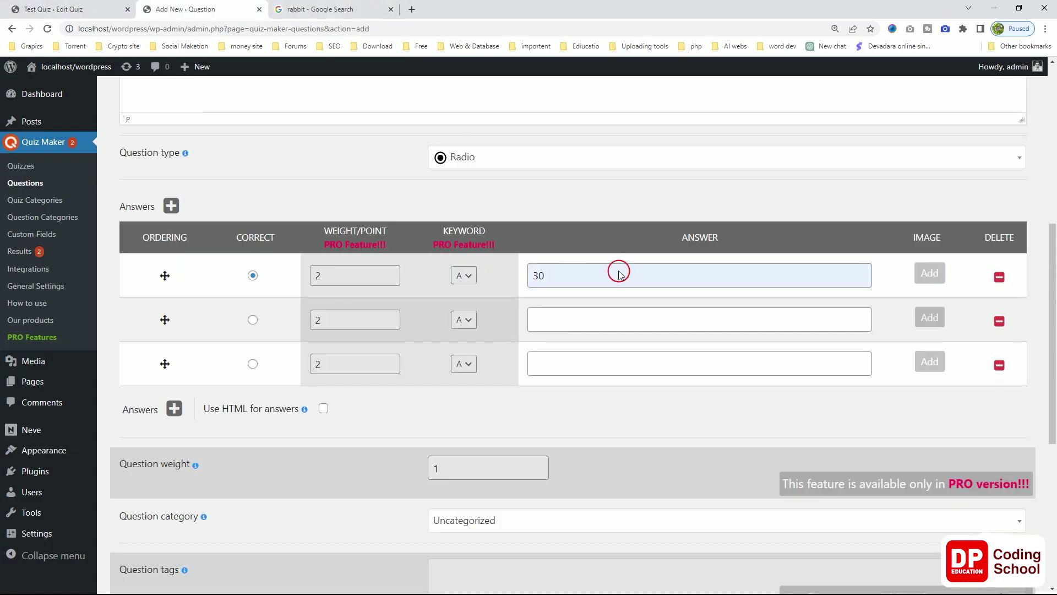
- Leave the new question form and look over the quizzes list and the Quiz Maker integrations page
{"action": "scroll", "coordinate": [466, 268], "scroll_direction": "up", "scroll_amount": 6}
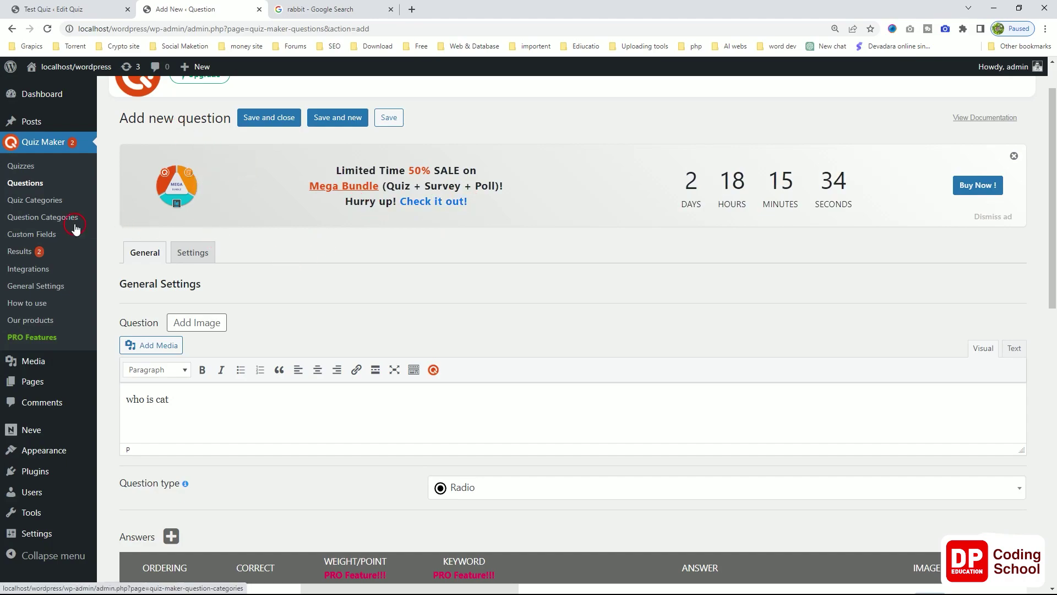
{"action": "left_click", "coordinate": [34, 169]}
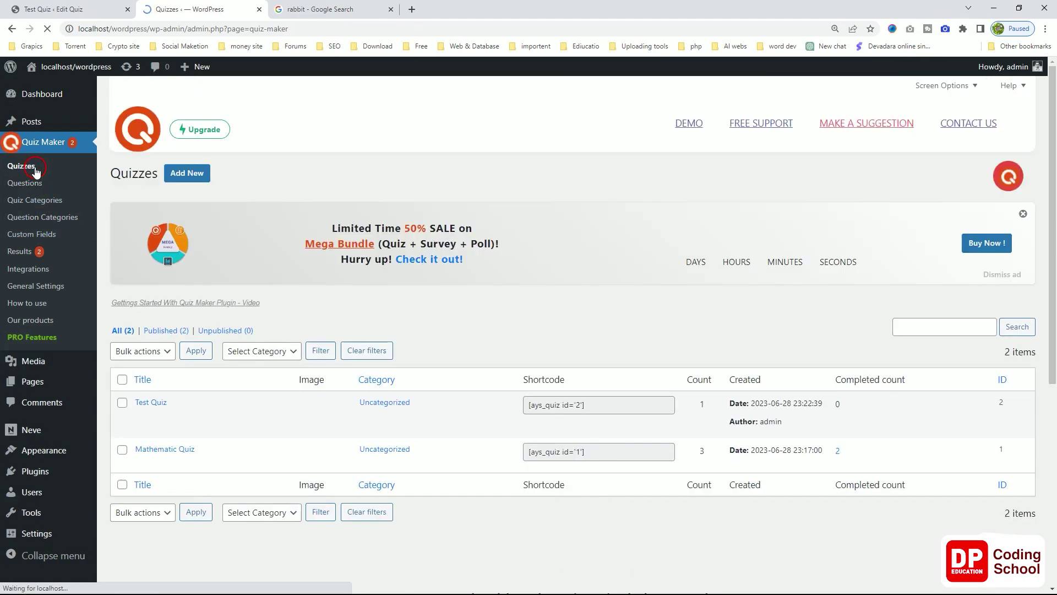
{"action": "scroll", "coordinate": [484, 385], "scroll_direction": "down", "scroll_amount": 1}
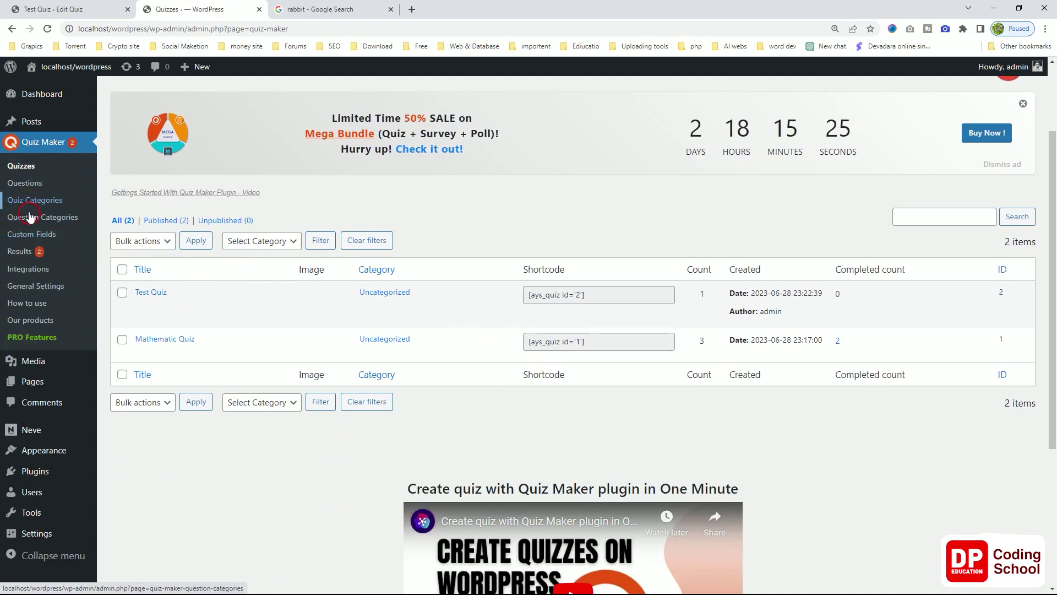
{"action": "left_click", "coordinate": [30, 269]}
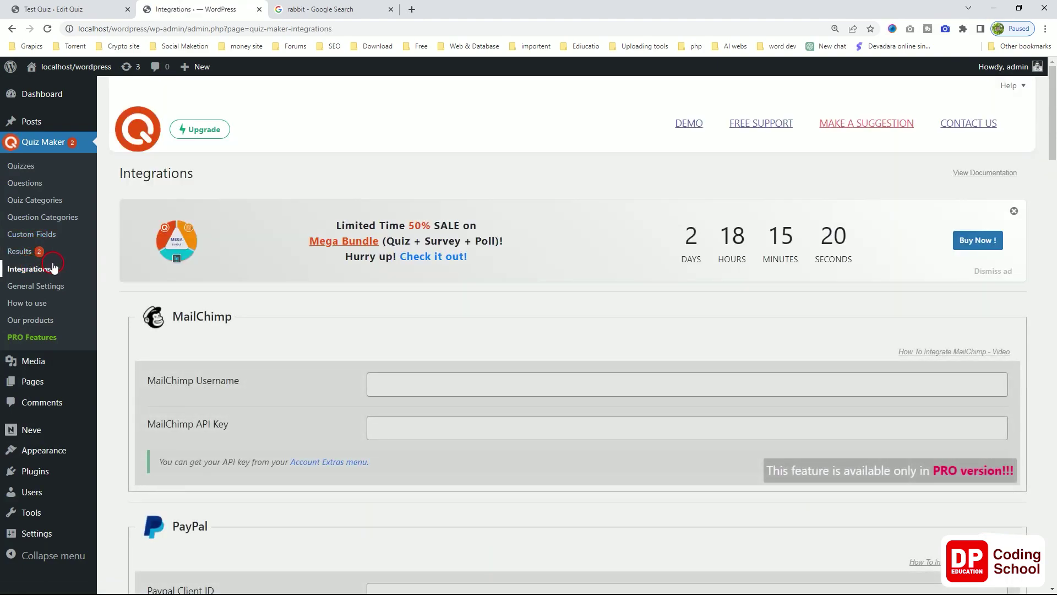
{"action": "left_click", "coordinate": [35, 167]}
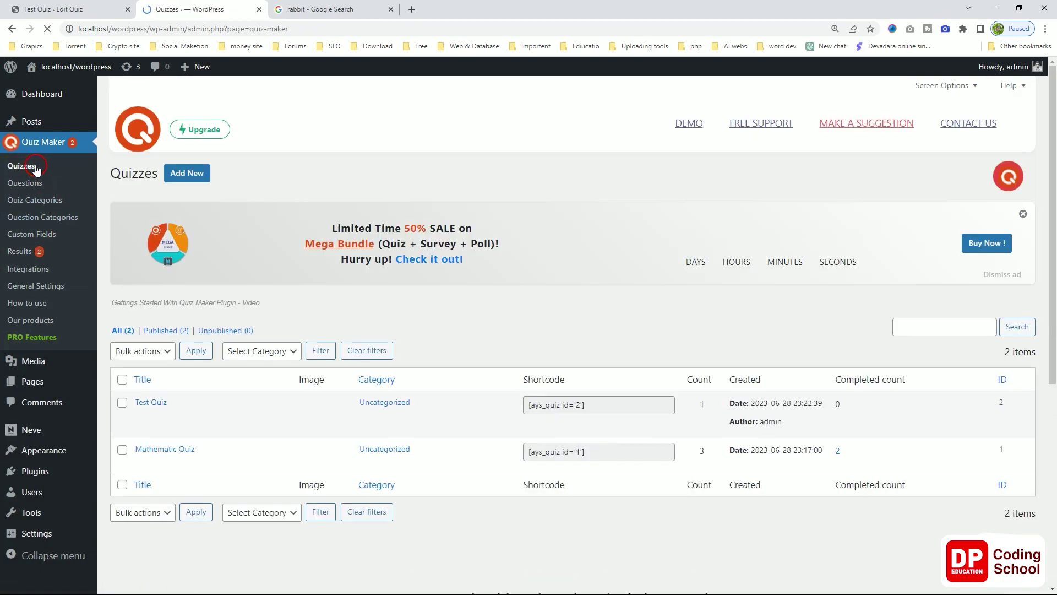
{"action": "scroll", "coordinate": [152, 361], "scroll_direction": "down", "scroll_amount": 1}
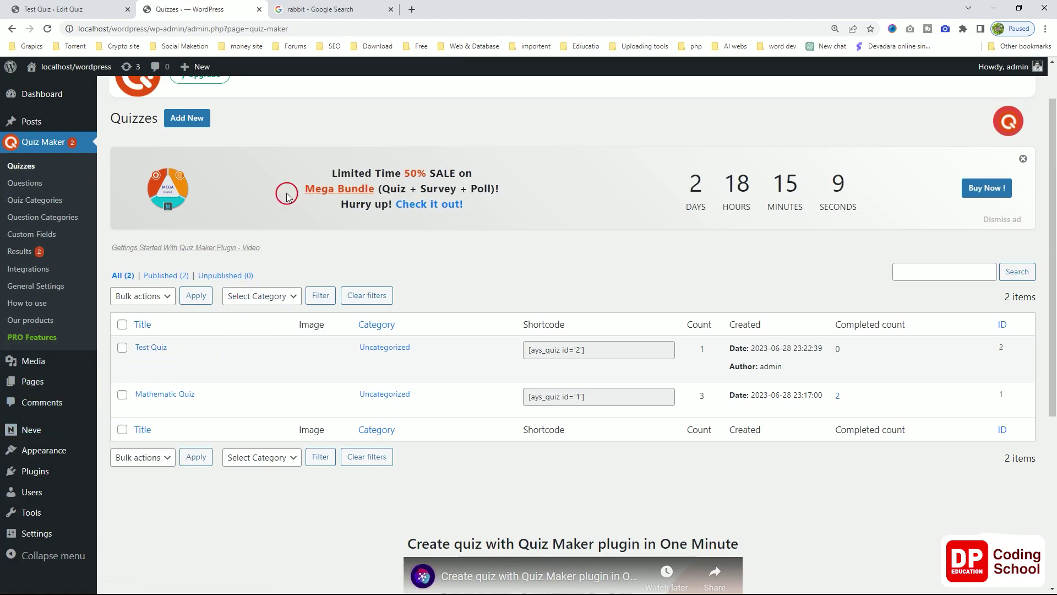
- Install and activate the Elementor Website Builder plugin from the popular plugins
{"action": "left_click", "coordinate": [74, 10]}
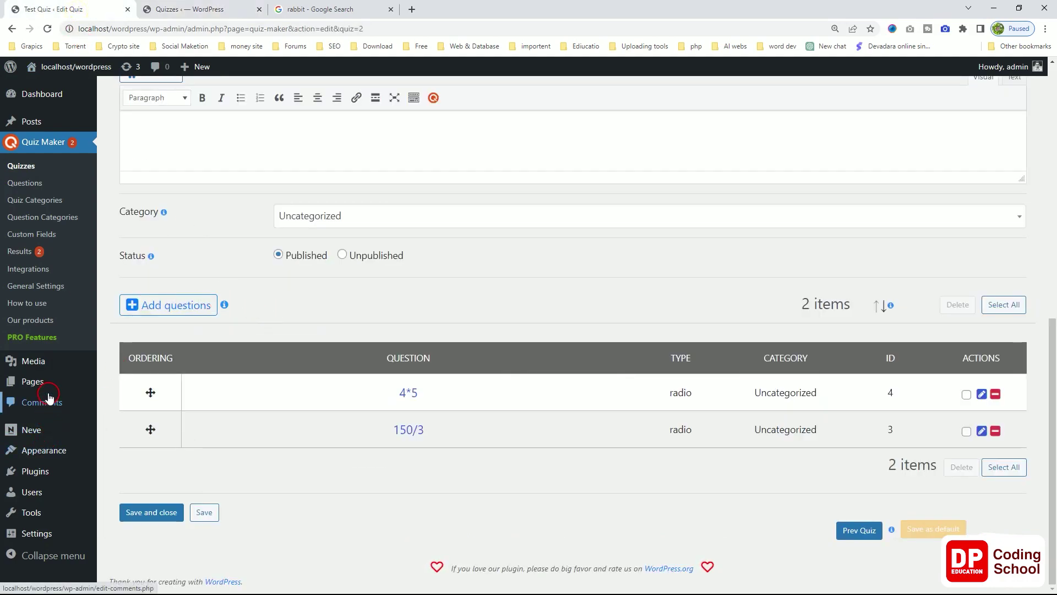
{"action": "left_click", "coordinate": [46, 474]}
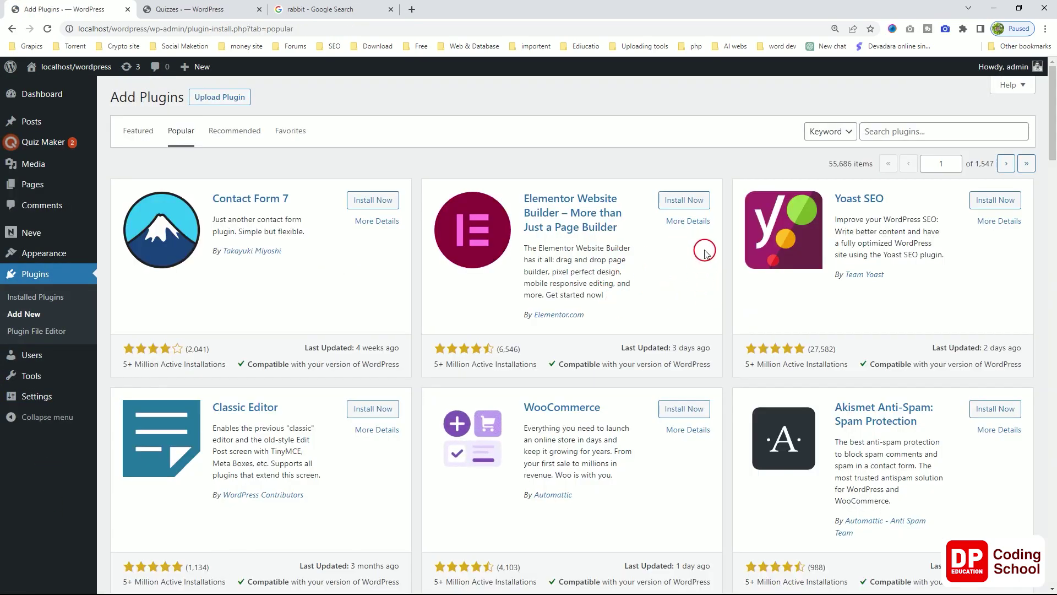
{"action": "left_click", "coordinate": [690, 201]}
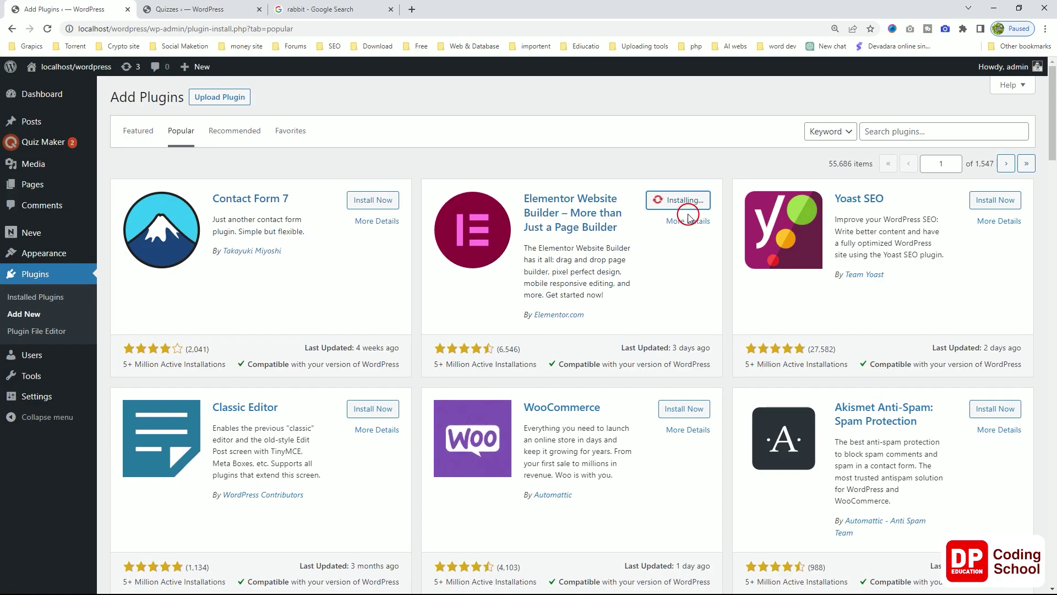
{"action": "left_click", "coordinate": [697, 204]}
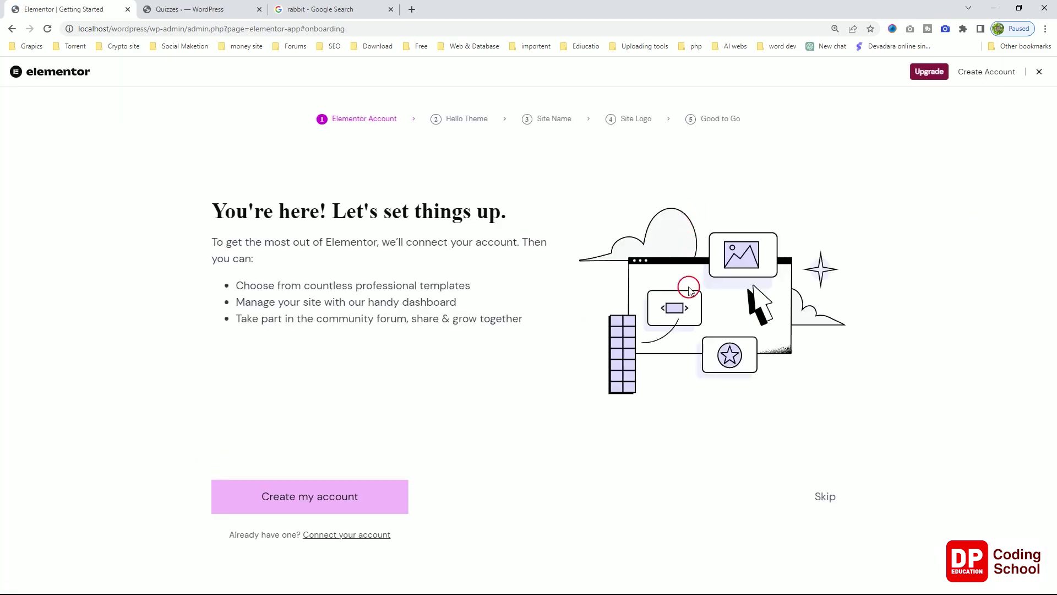
- Skip every step of the Elementor setup wizard and close the blank page editor that follows it
{"action": "left_click", "coordinate": [821, 503]}
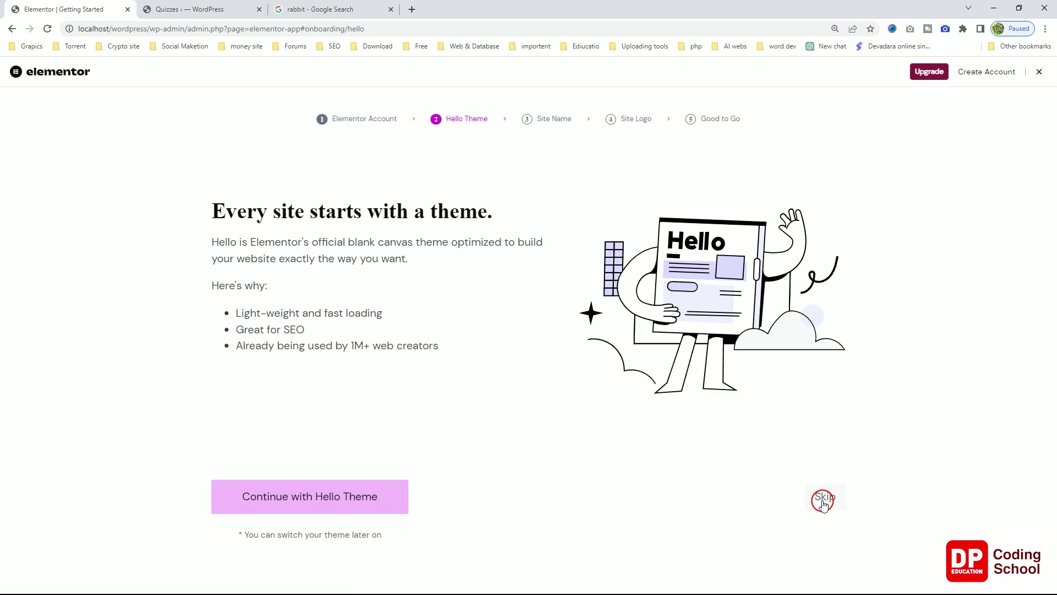
{"action": "left_click", "coordinate": [822, 499]}
{"action": "left_click", "coordinate": [823, 499]}
{"action": "left_click", "coordinate": [821, 520]}
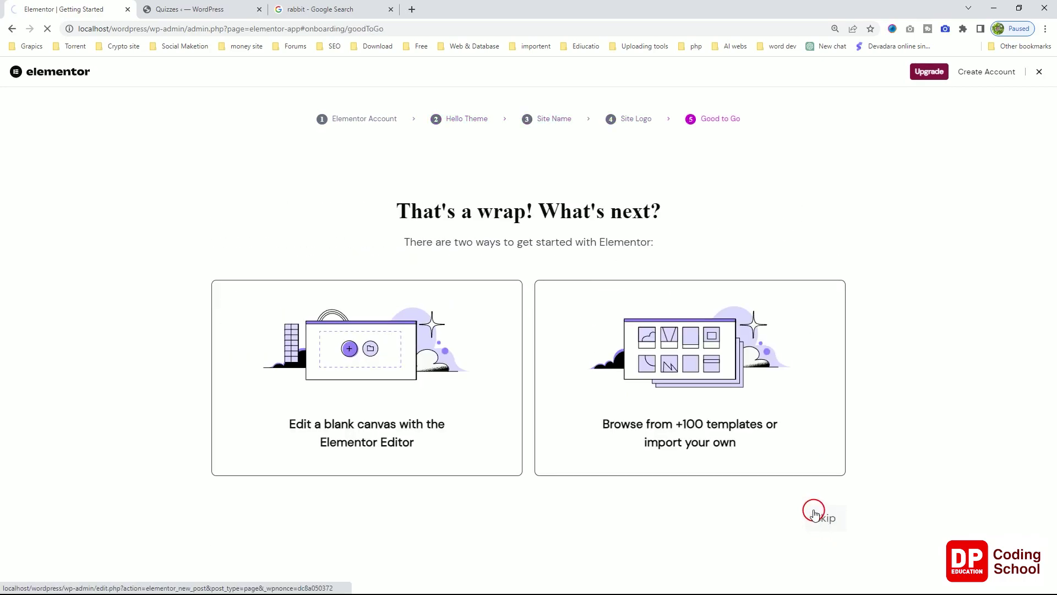
{"action": "left_click", "coordinate": [826, 519]}
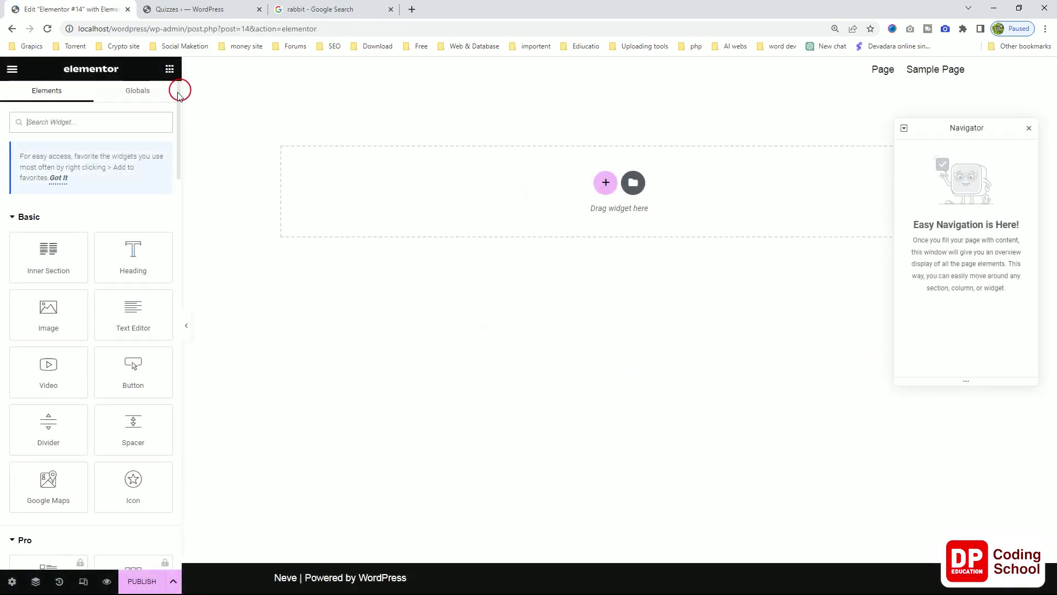
{"action": "left_click", "coordinate": [128, 11]}
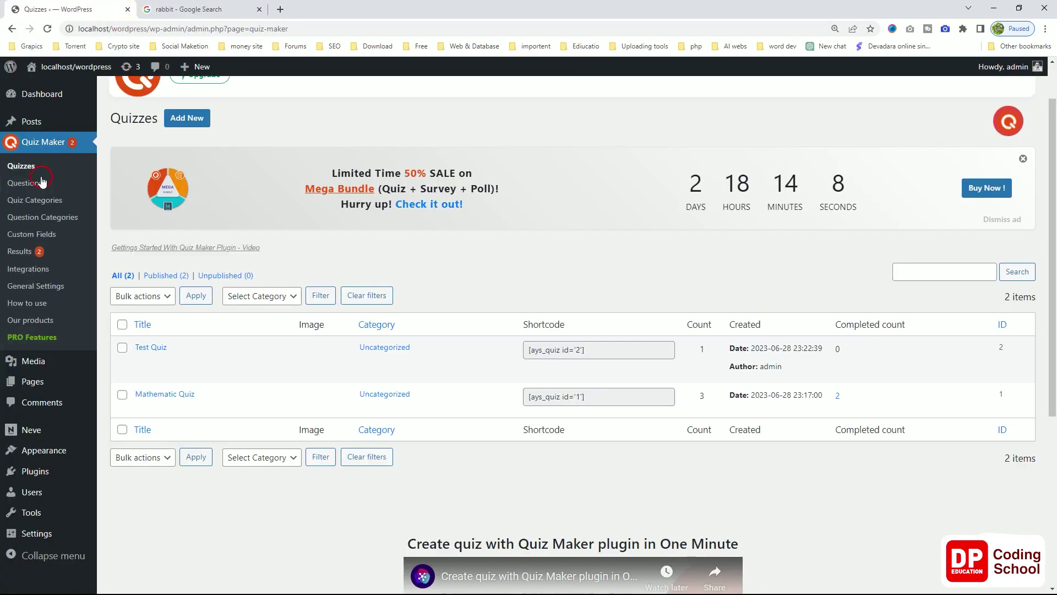
- Move the leftover Elementor pages, the Privacy Policy draft and Sample Page to the trash, keeping only Page
{"action": "left_click", "coordinate": [37, 95]}
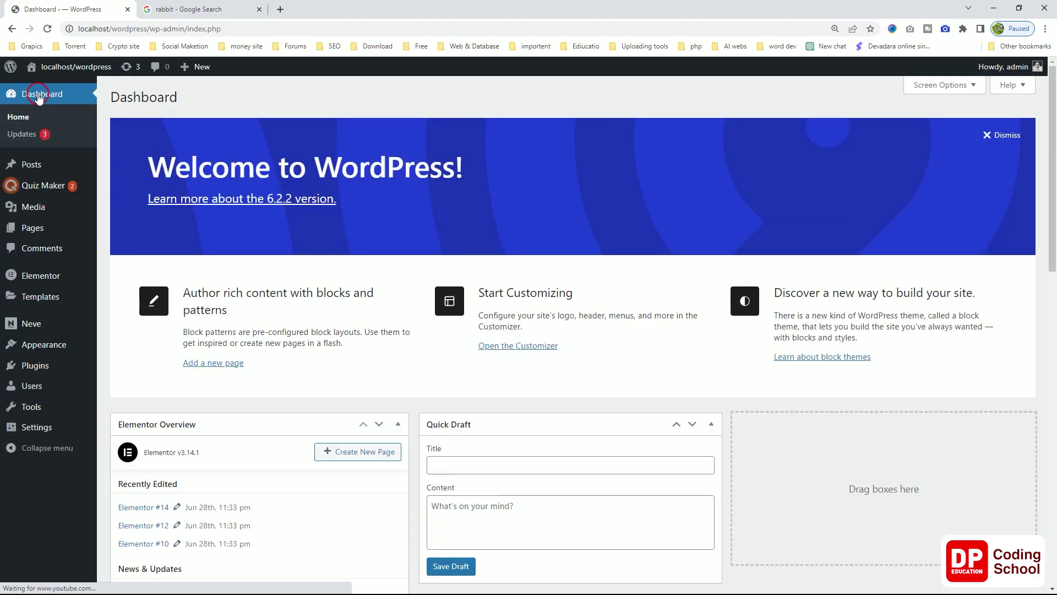
{"action": "left_click", "coordinate": [46, 227]}
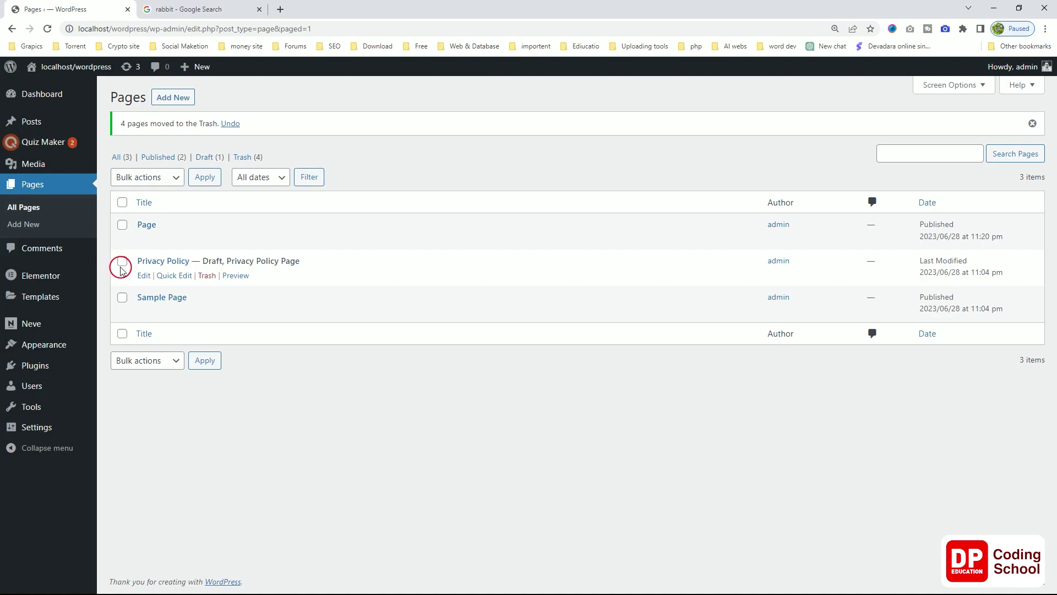
{"action": "left_click", "coordinate": [123, 297]}
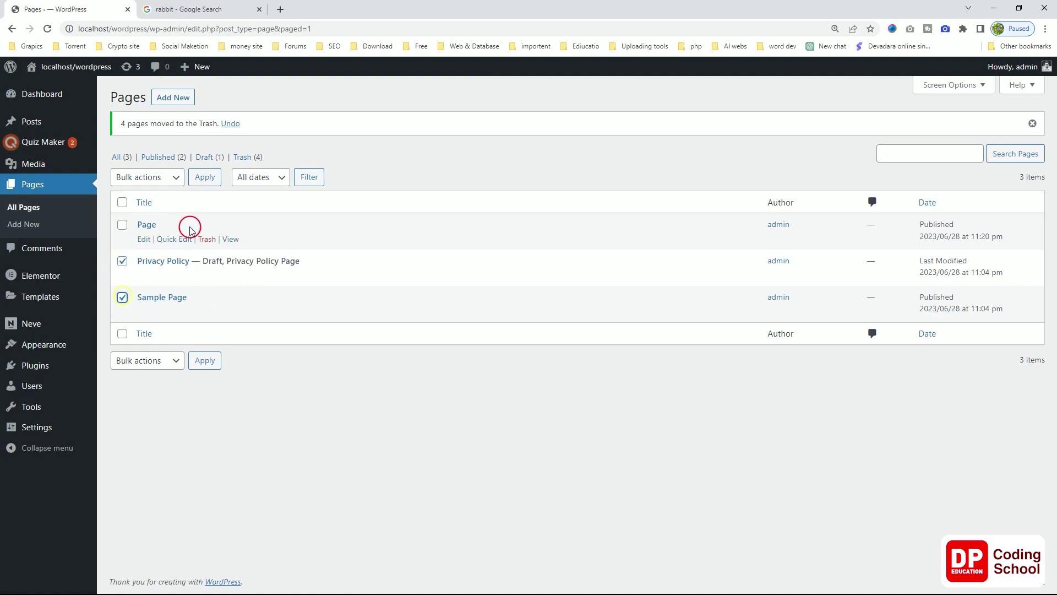
{"action": "left_click", "coordinate": [203, 177]}
- Create a new page titled Home, open it for editing with Elementor and close the rabbit search tab
{"action": "left_click", "coordinate": [171, 98]}
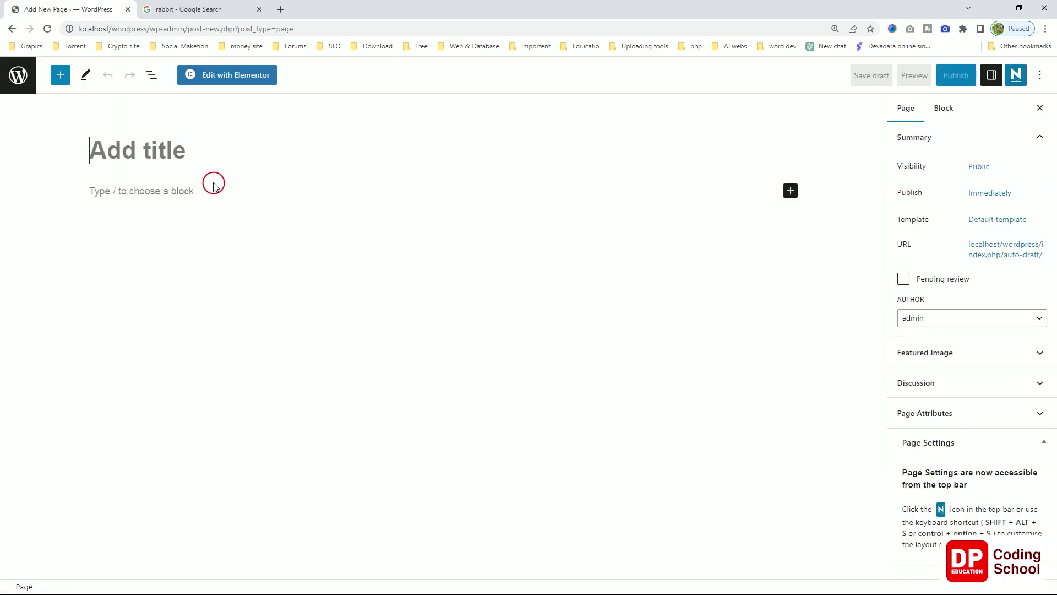
{"action": "type", "text": "Home"}
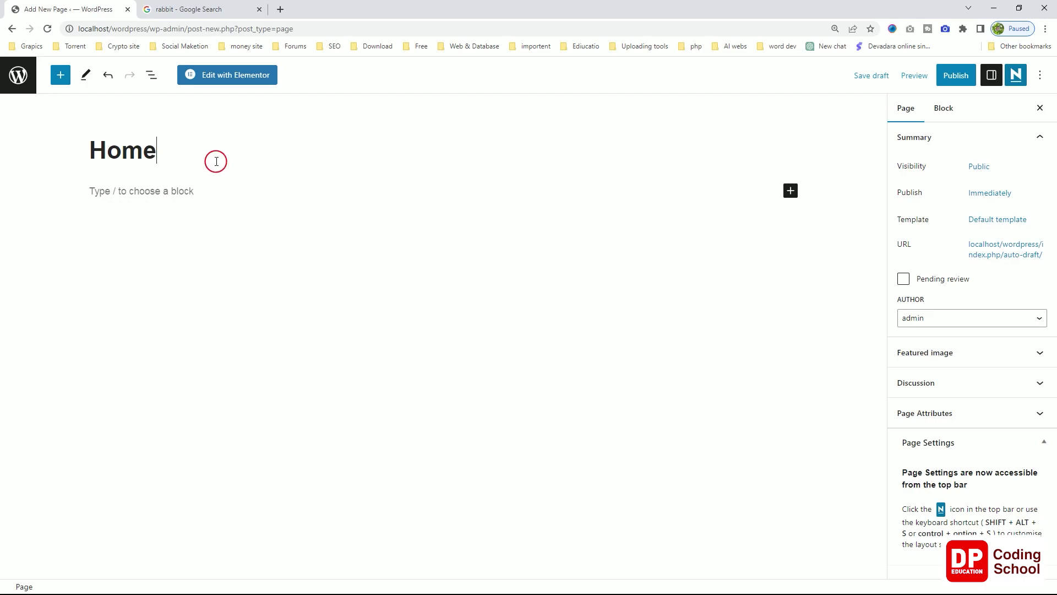
{"action": "left_click", "coordinate": [243, 77]}
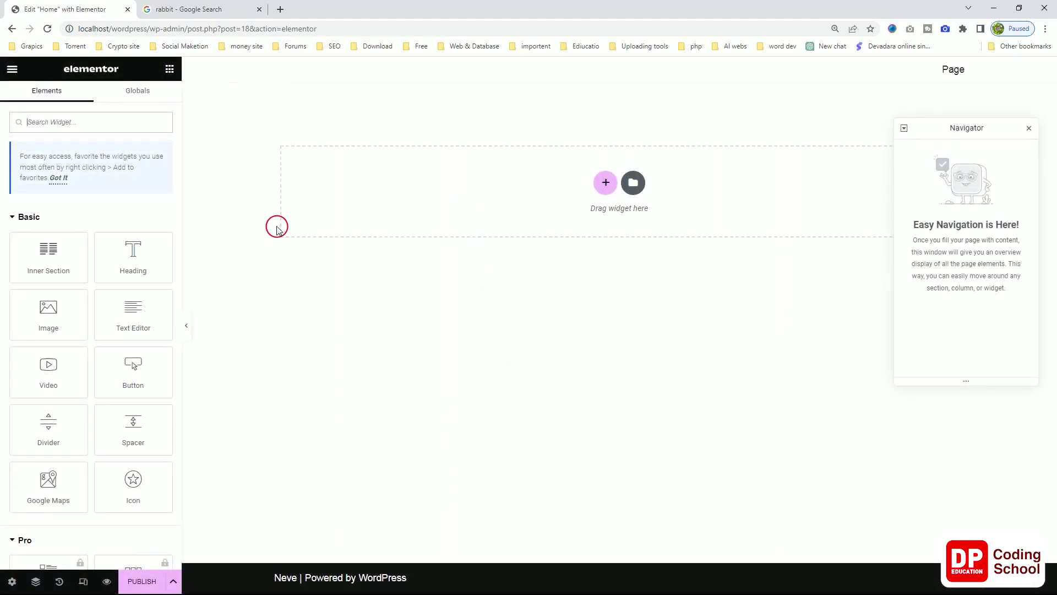
{"action": "middle_click", "coordinate": [168, 10]}
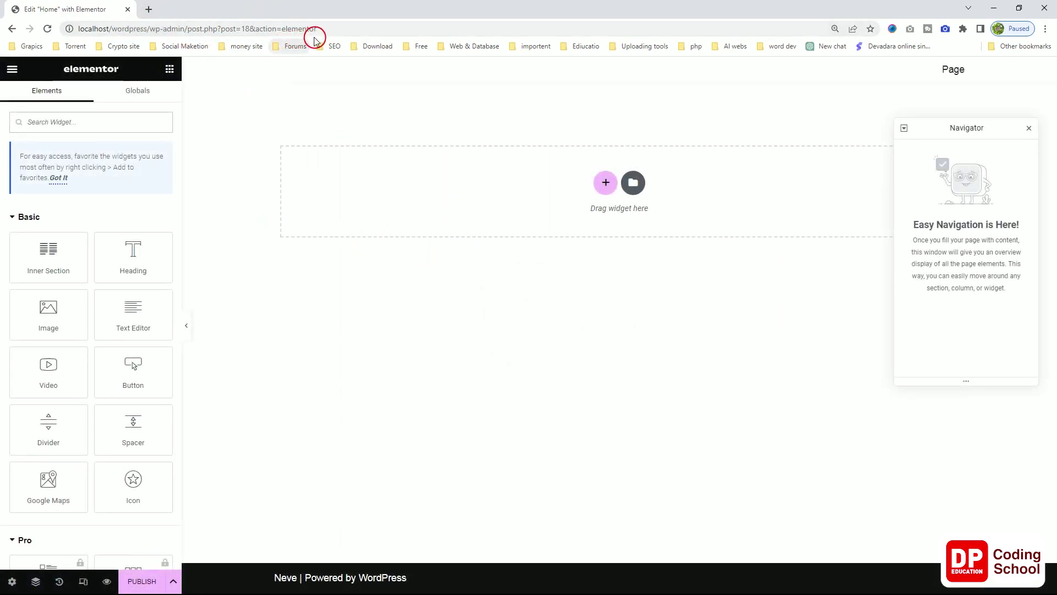
- Open the WordPress admin dashboard at localhost/wordpress/wp-admin/ in a second browser tab, keeping the Elementor editor open
{"action": "left_click_drag", "start_coordinate": [326, 32], "coordinate": [101, 11]}
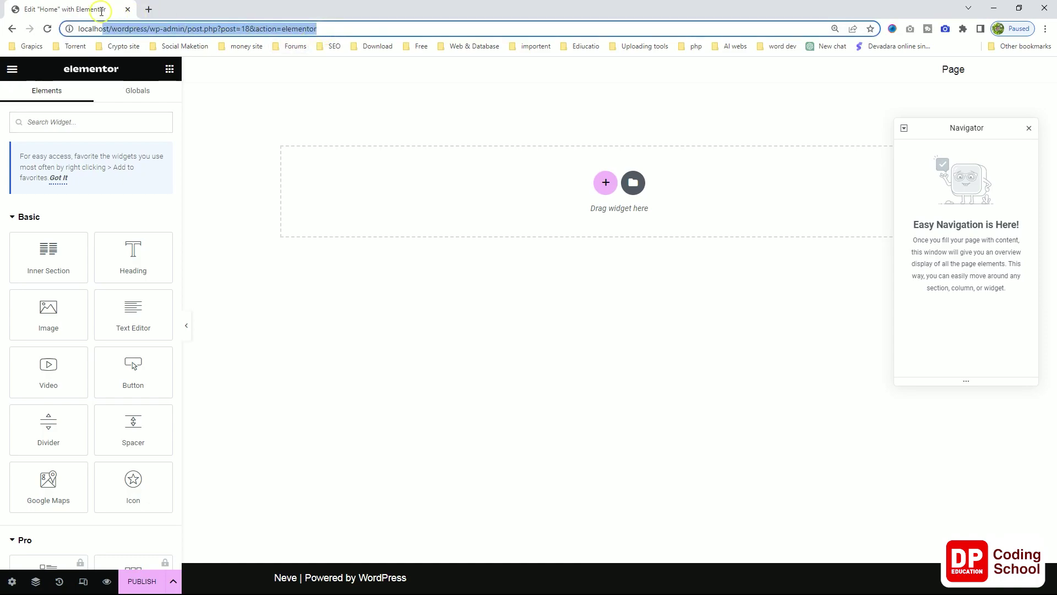
{"action": "right_click", "coordinate": [138, 36]}
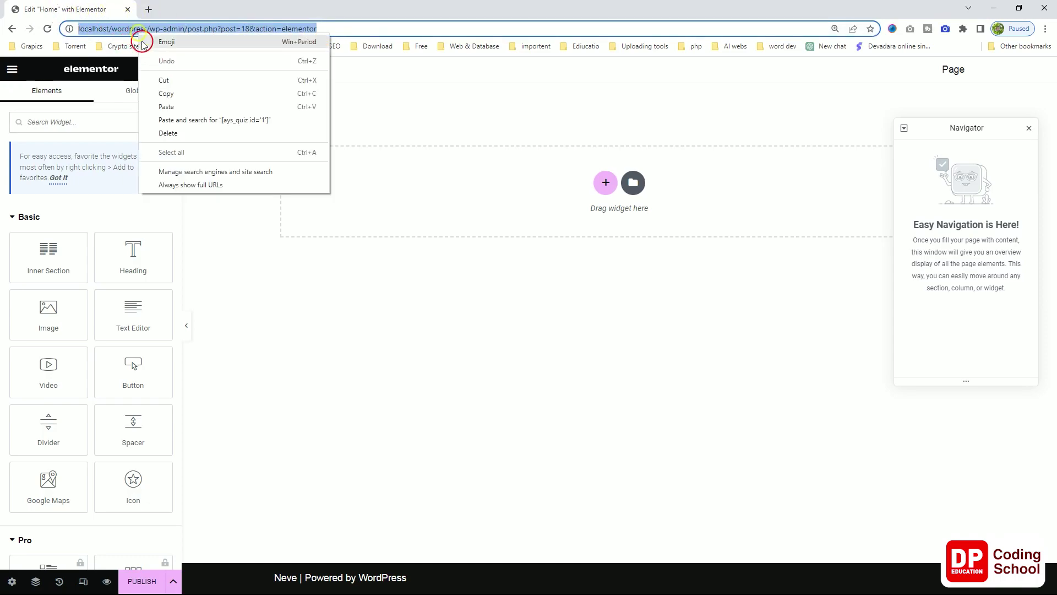
{"action": "left_click", "coordinate": [160, 88]}
{"action": "left_click", "coordinate": [149, 10]}
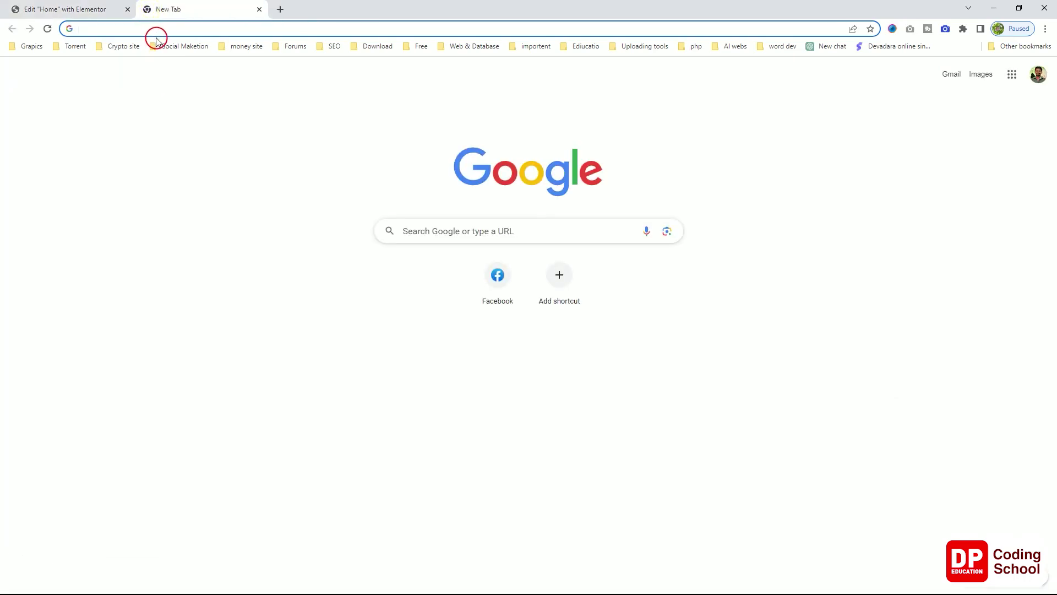
{"action": "key", "text": "ctrl+v"}
{"action": "key", "text": "Return"}
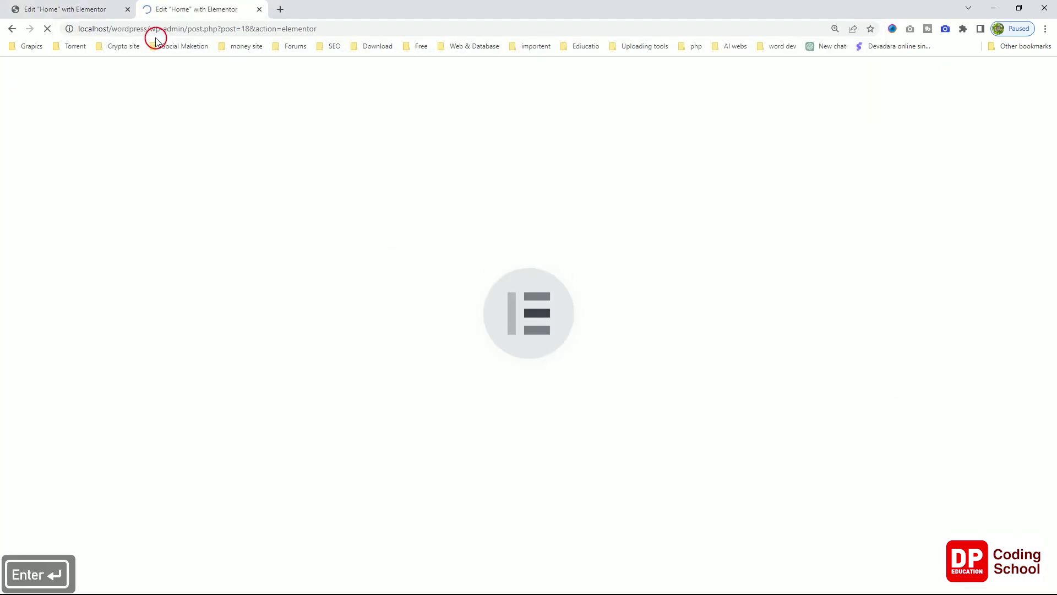
{"action": "left_click_drag", "start_coordinate": [187, 29], "coordinate": [439, 63]}
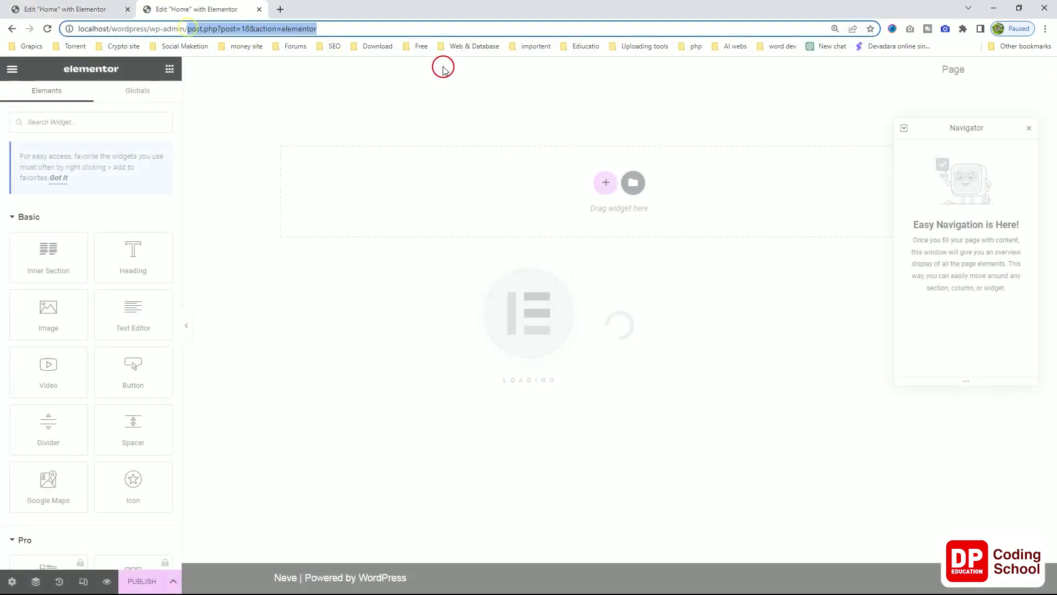
{"action": "key", "text": "BackSpace"}
{"action": "key", "text": "Return"}
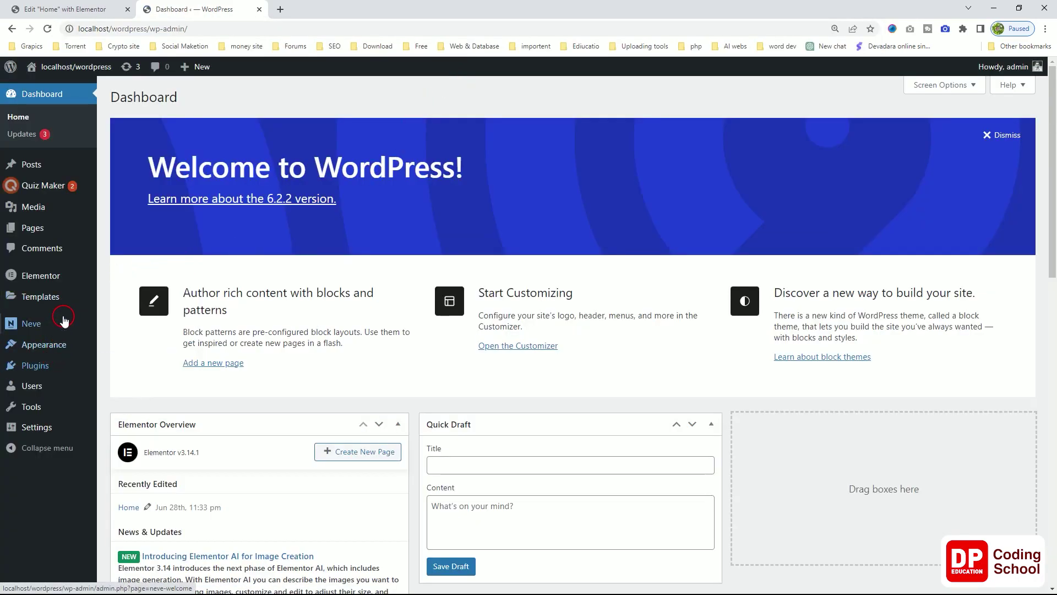
- Open the Quiz Maker quizzes list and copy the shortcode of Test Quiz
{"action": "mouse_move", "coordinate": [42, 188]}
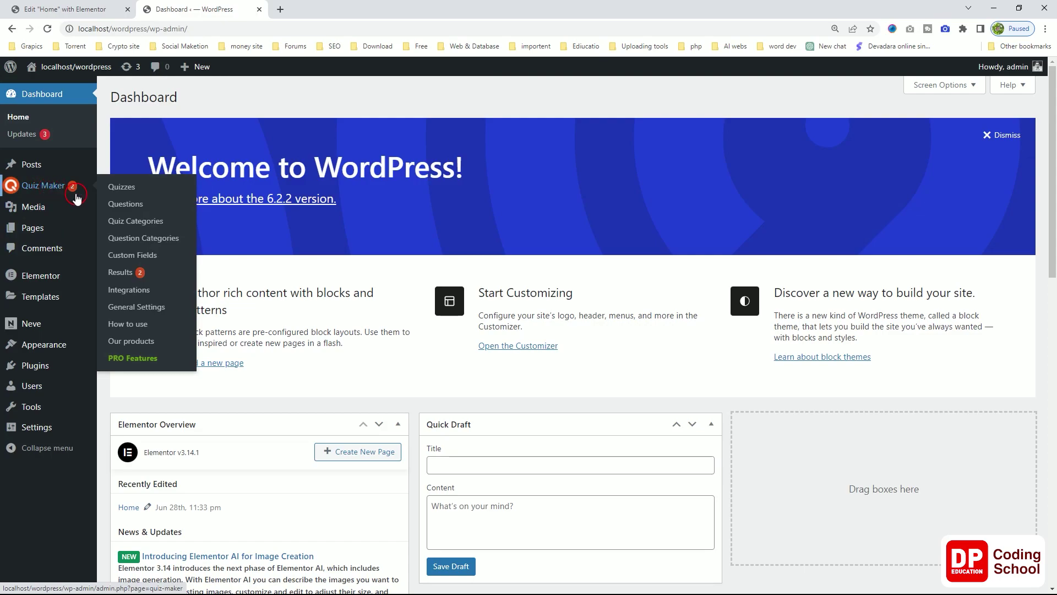
{"action": "left_click", "coordinate": [130, 188]}
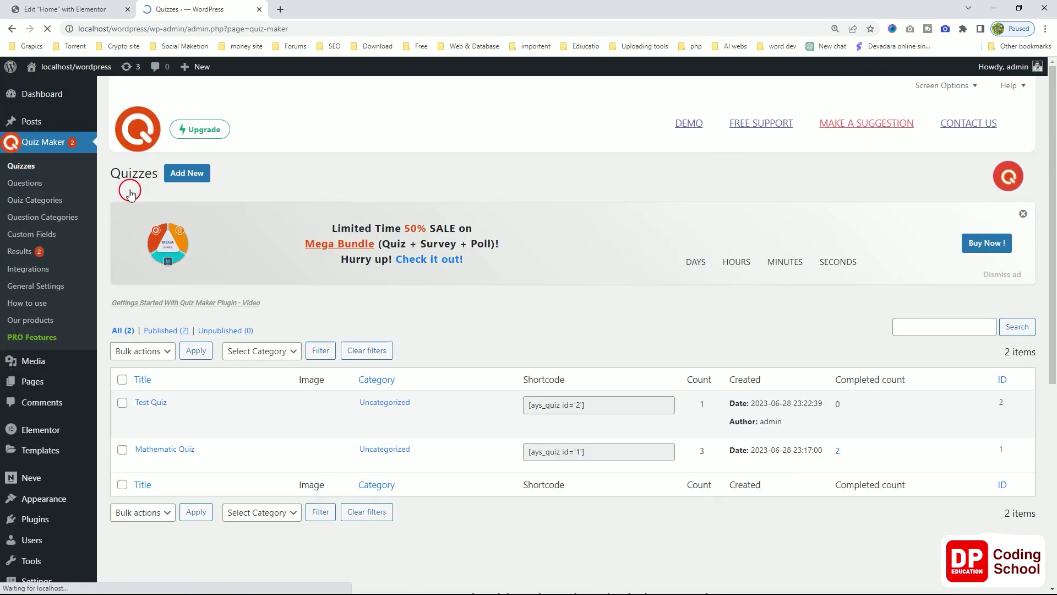
{"action": "scroll", "coordinate": [379, 352], "scroll_direction": "down", "scroll_amount": 1}
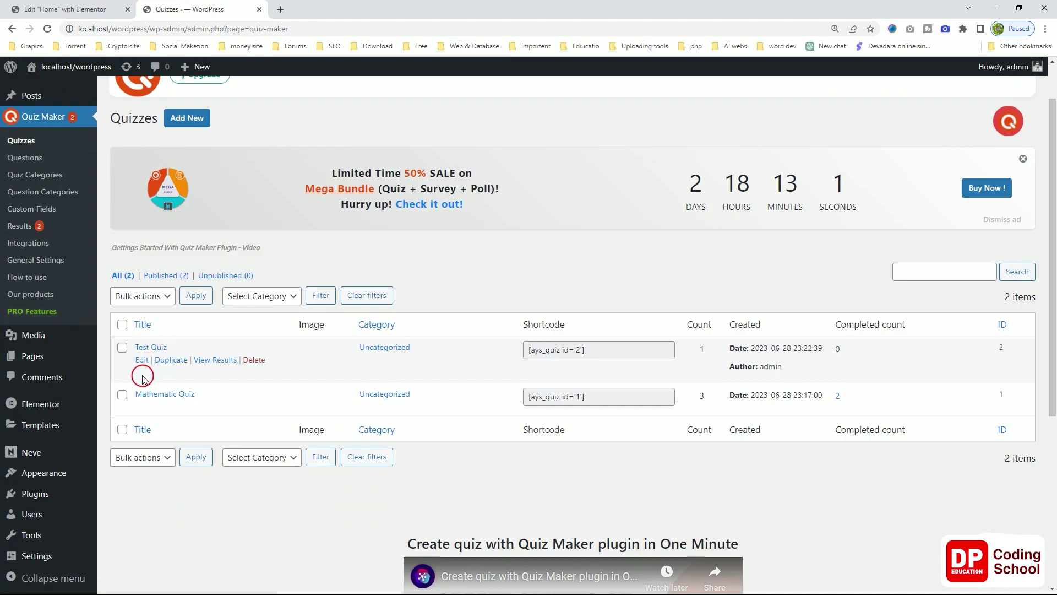
{"action": "left_click", "coordinate": [573, 348]}
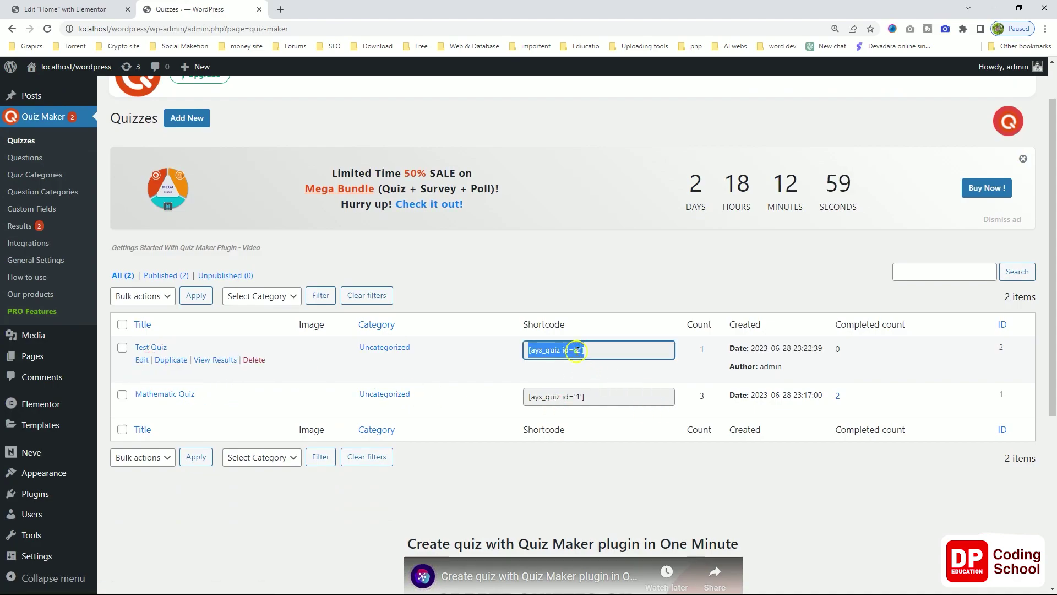
{"action": "right_click", "coordinate": [576, 351]}
{"action": "left_click", "coordinate": [597, 359]}
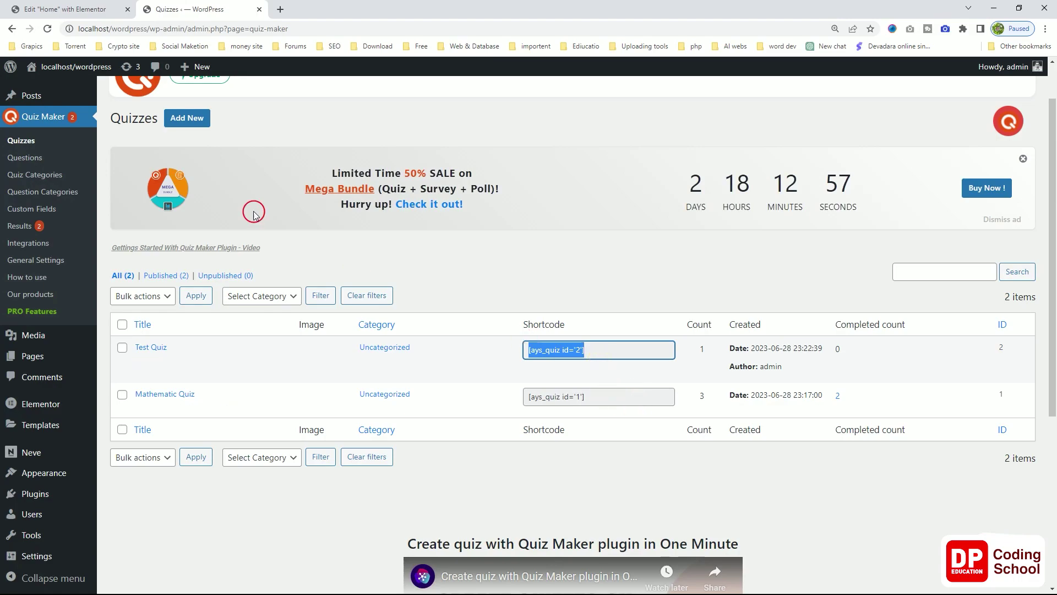
- Return to the Home page's Elementor editor, find the Shortcode widget with the search "sh" and place it in the empty section
{"action": "left_click", "coordinate": [91, 8]}
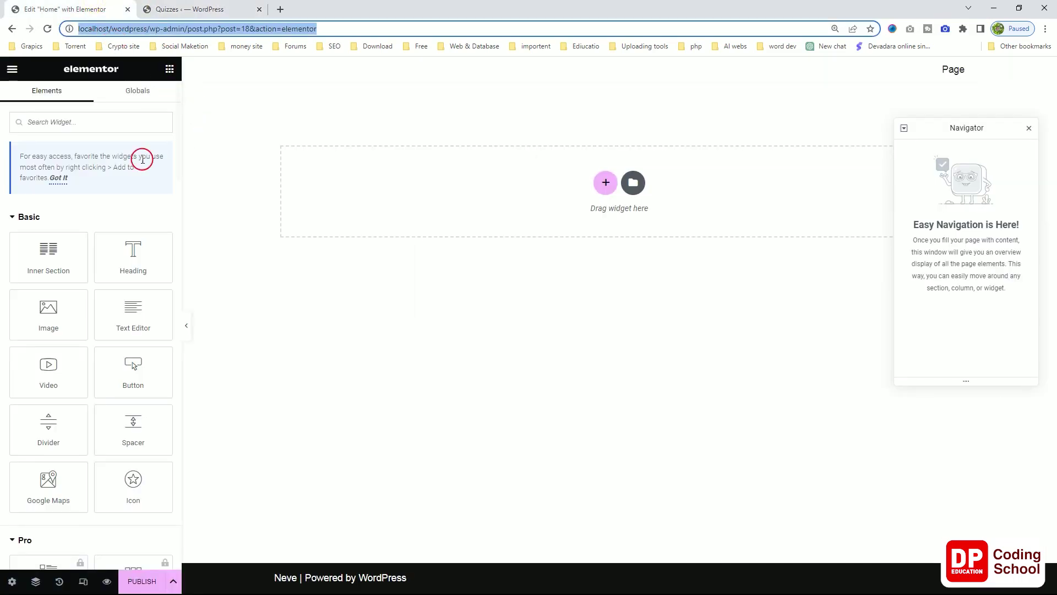
{"action": "left_click", "coordinate": [50, 122]}
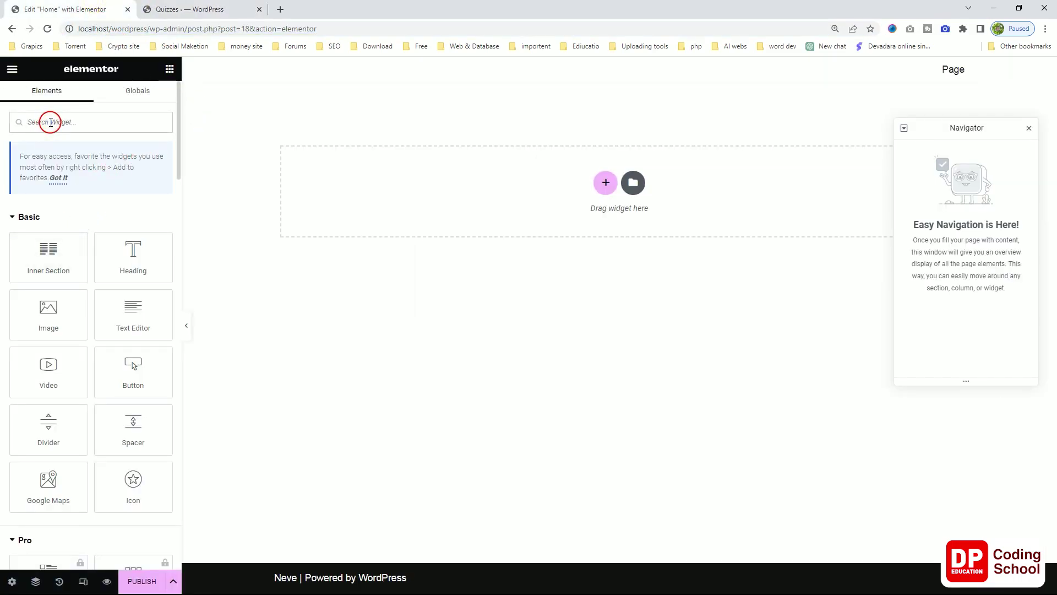
{"action": "type", "text": "s"}
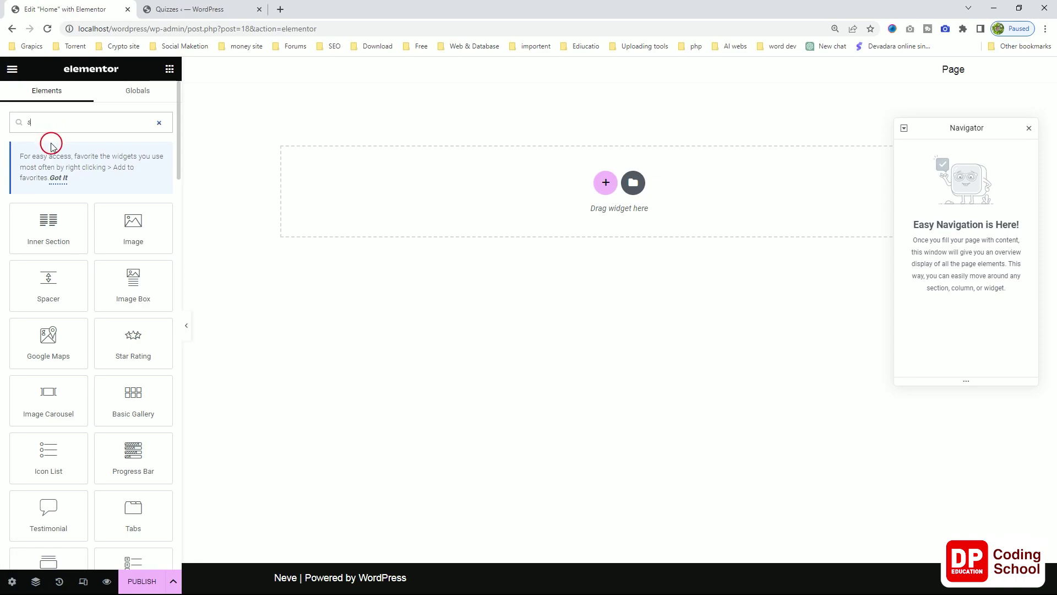
{"action": "type", "text": "h"}
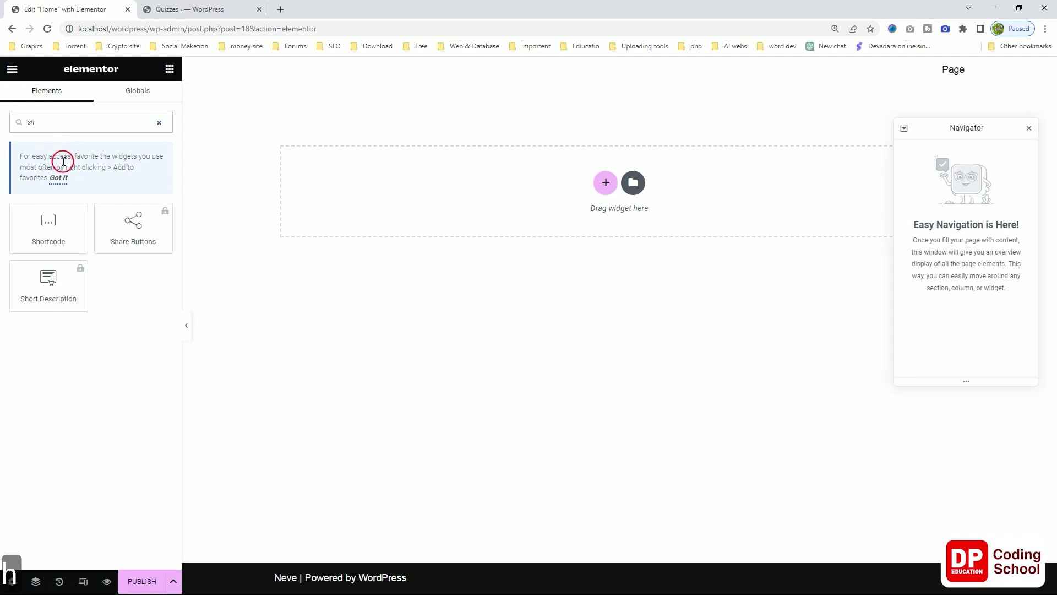
{"action": "left_click_drag", "start_coordinate": [64, 228], "coordinate": [529, 207]}
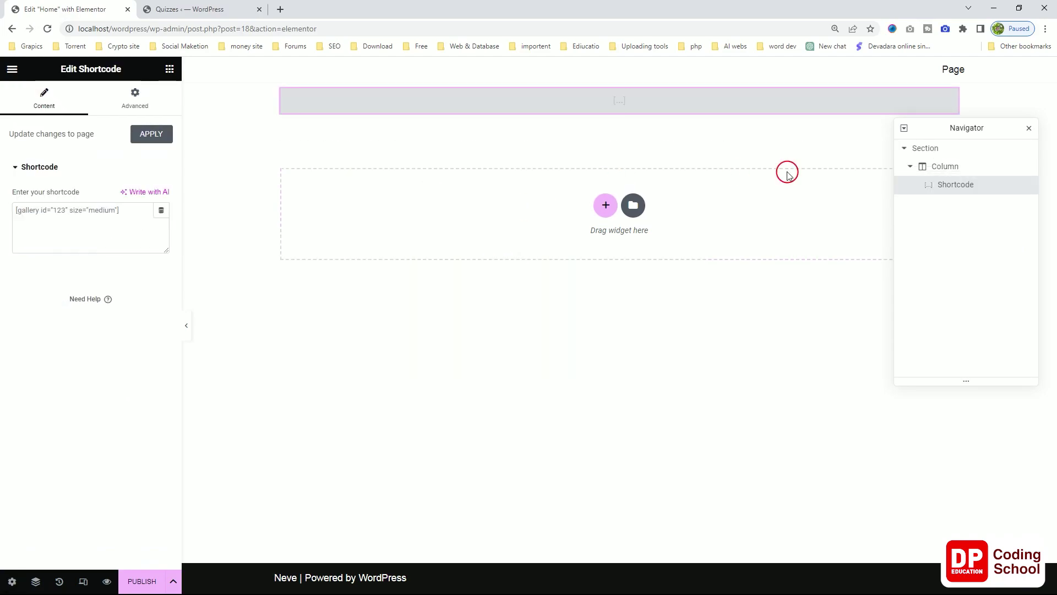
- Fill the Shortcode widget with [ays_quiz id='2'], apply the change and publish the Home page
{"action": "left_click", "coordinate": [100, 214]}
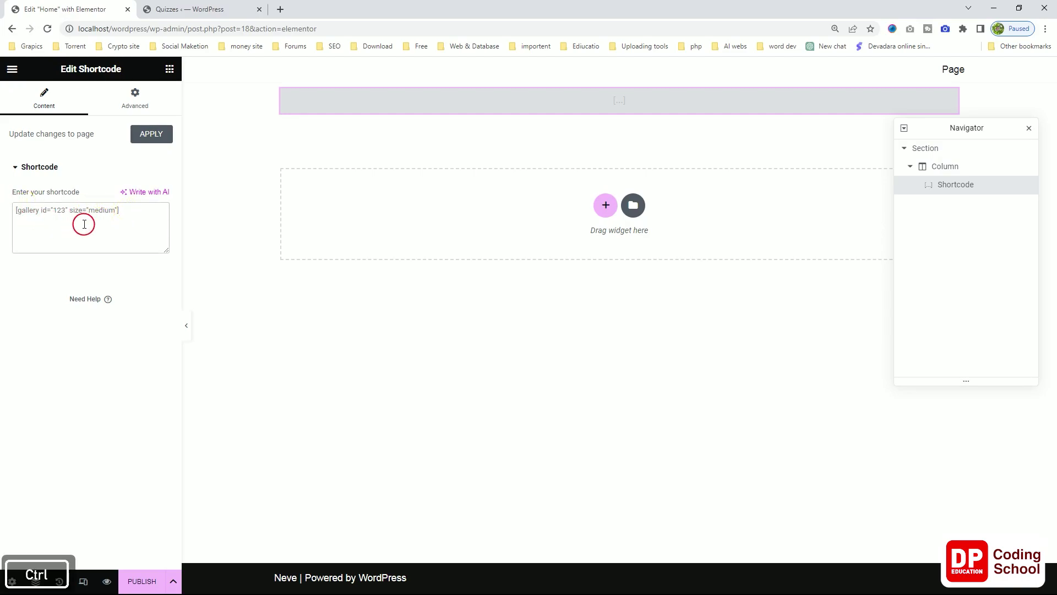
{"action": "key", "text": "ctrl+a"}
{"action": "key", "text": "ctrl+v"}
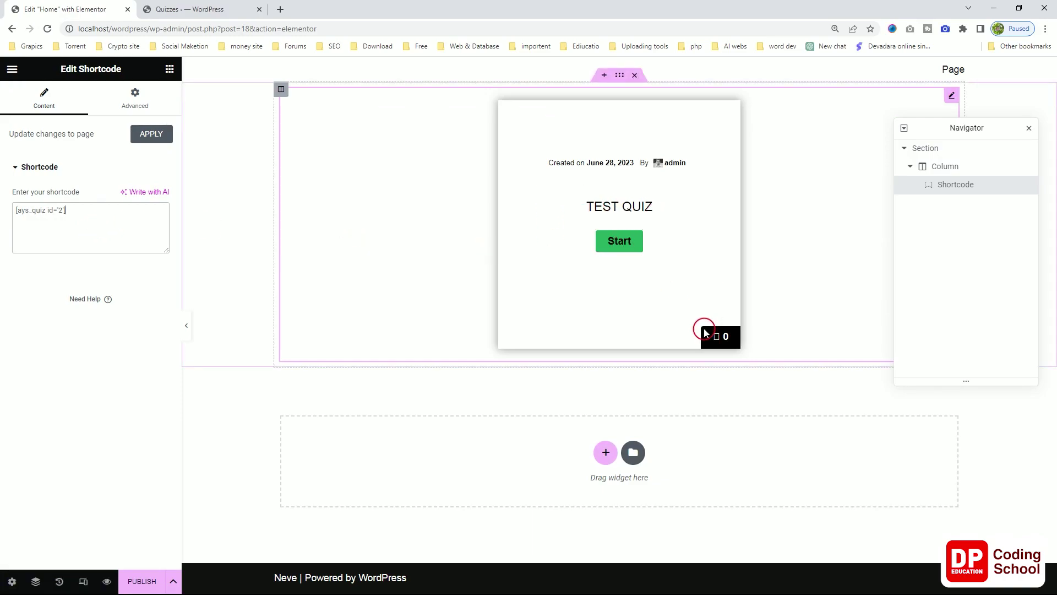
{"action": "left_click", "coordinate": [142, 133]}
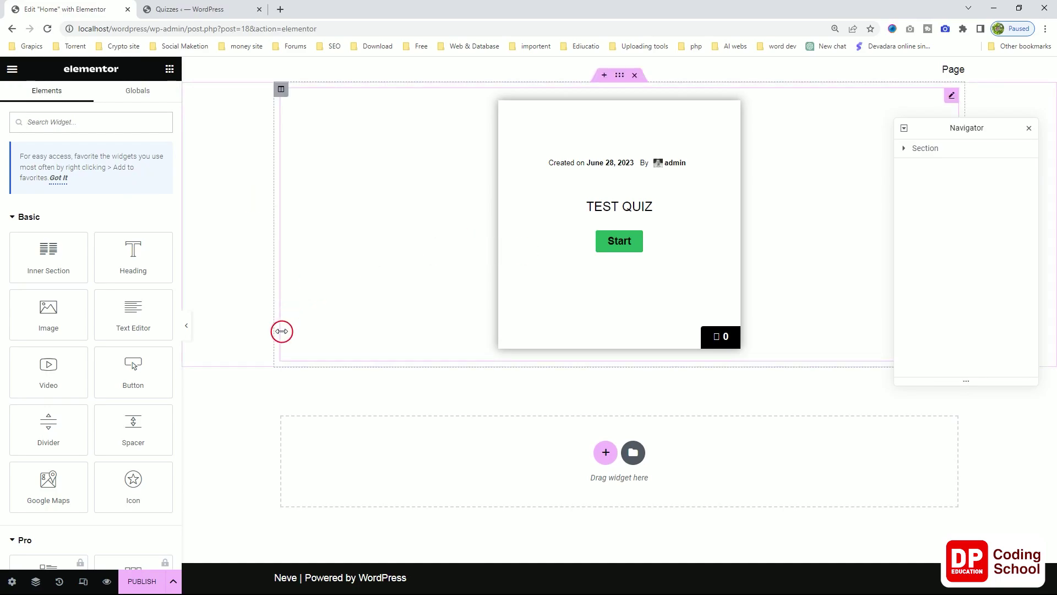
{"action": "left_click", "coordinate": [141, 582]}
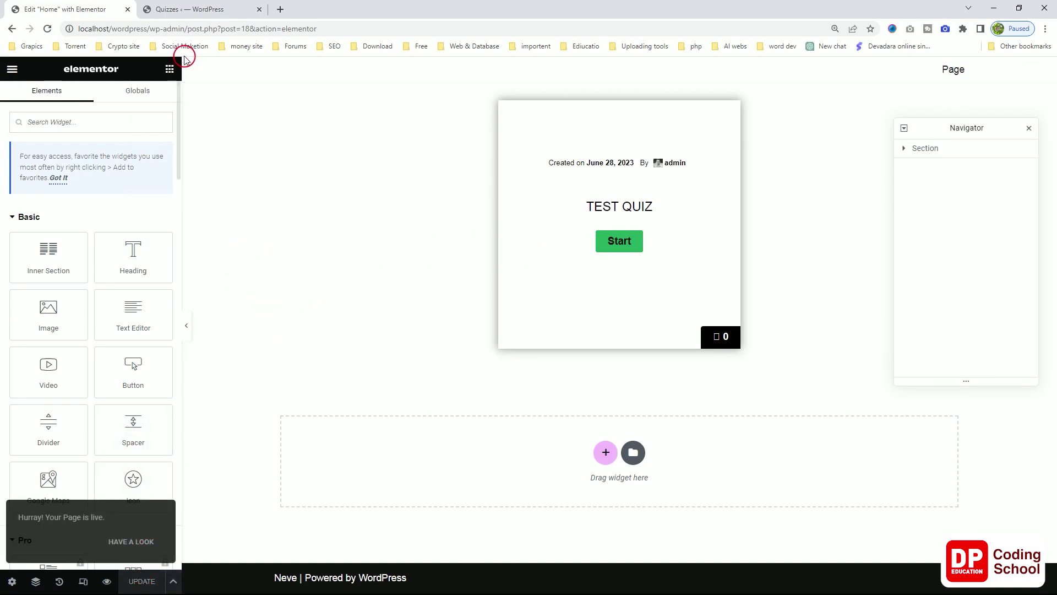
- Open the site's front page at localhost/wordpress/ in the second tab and compare it with the Home page in Elementor
{"action": "left_click", "coordinate": [198, 10]}
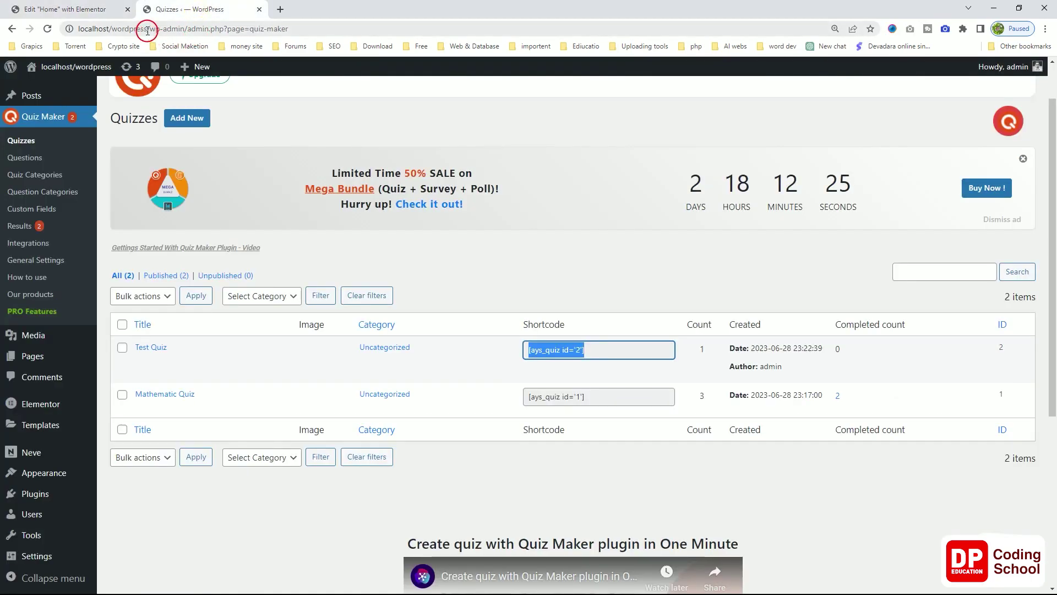
{"action": "left_click_drag", "start_coordinate": [148, 29], "coordinate": [449, 77]}
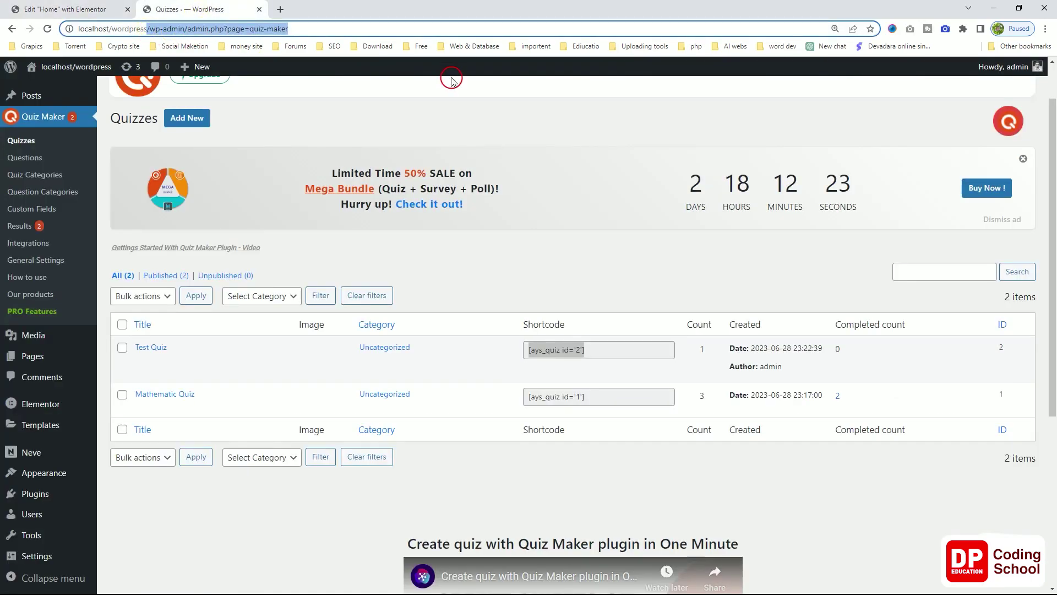
{"action": "key", "text": "BackSpace"}
{"action": "key", "text": "Return"}
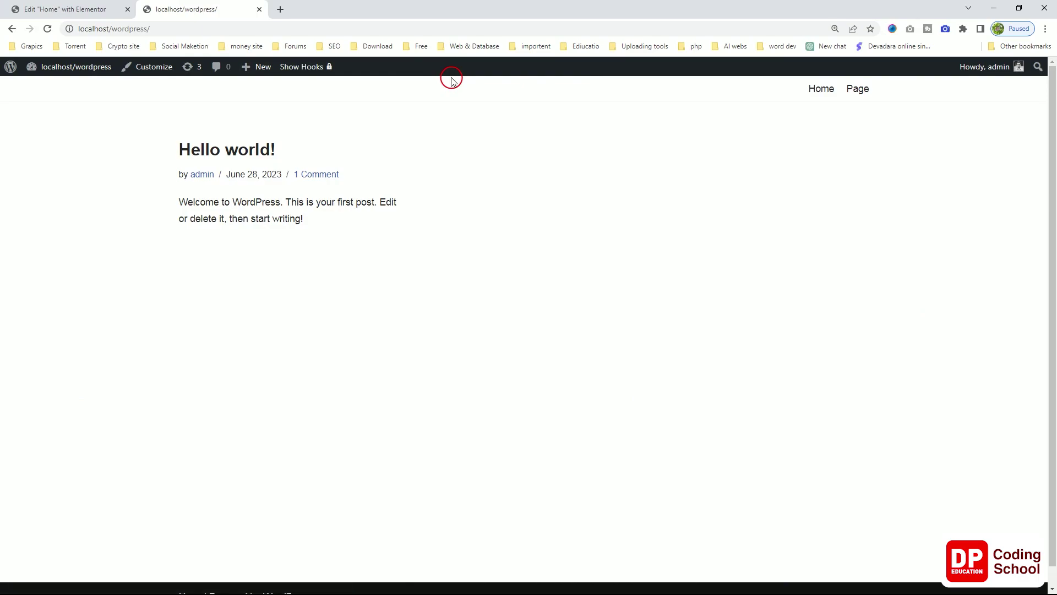
{"action": "scroll", "coordinate": [456, 305], "scroll_direction": "down", "scroll_amount": 1}
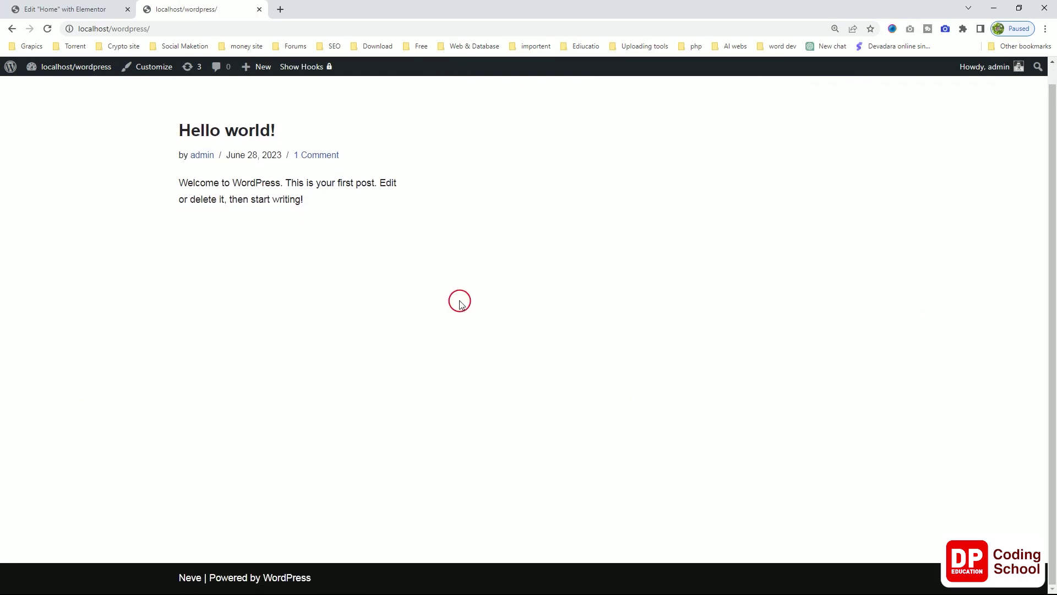
{"action": "scroll", "coordinate": [459, 303], "scroll_direction": "up", "scroll_amount": 1}
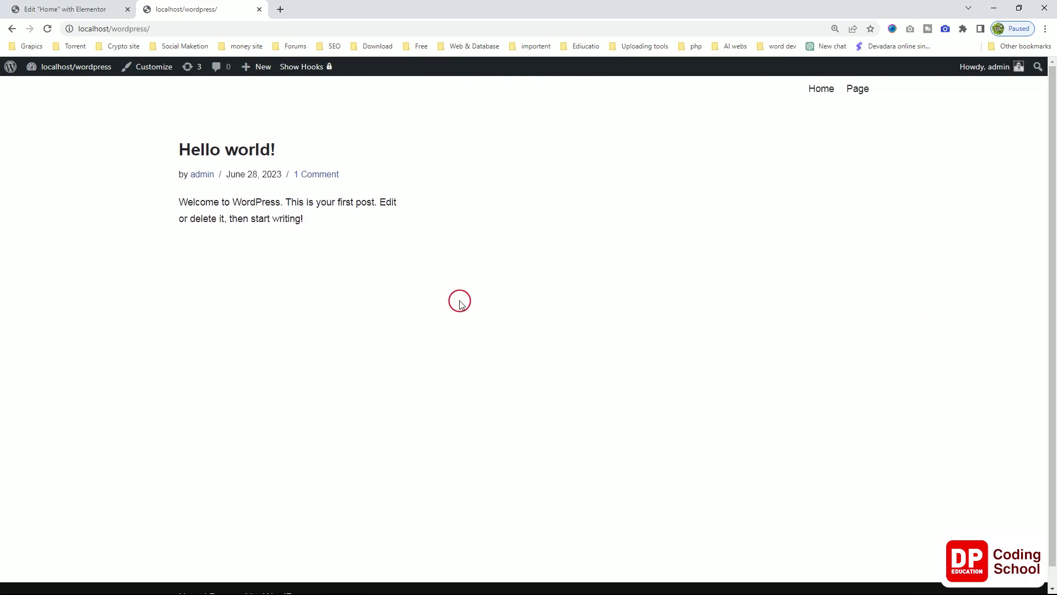
{"action": "left_click", "coordinate": [59, 12]}
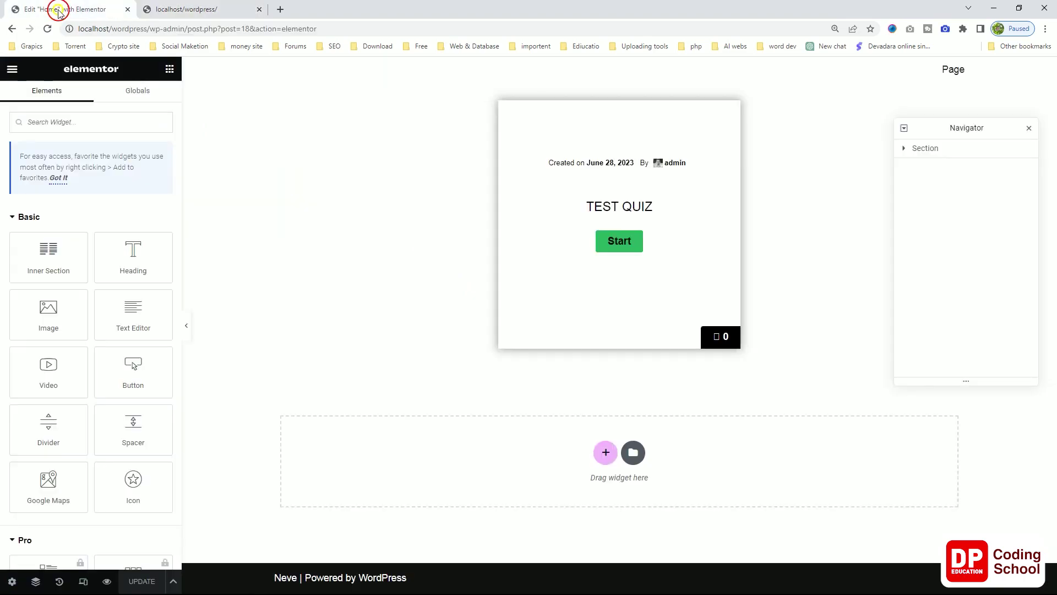
- In the WordPress Reading settings, make the homepage display a static page, choose Home as the Homepage and save the changes
{"action": "left_click", "coordinate": [170, 11]}
{"action": "mouse_move", "coordinate": [34, 75]}
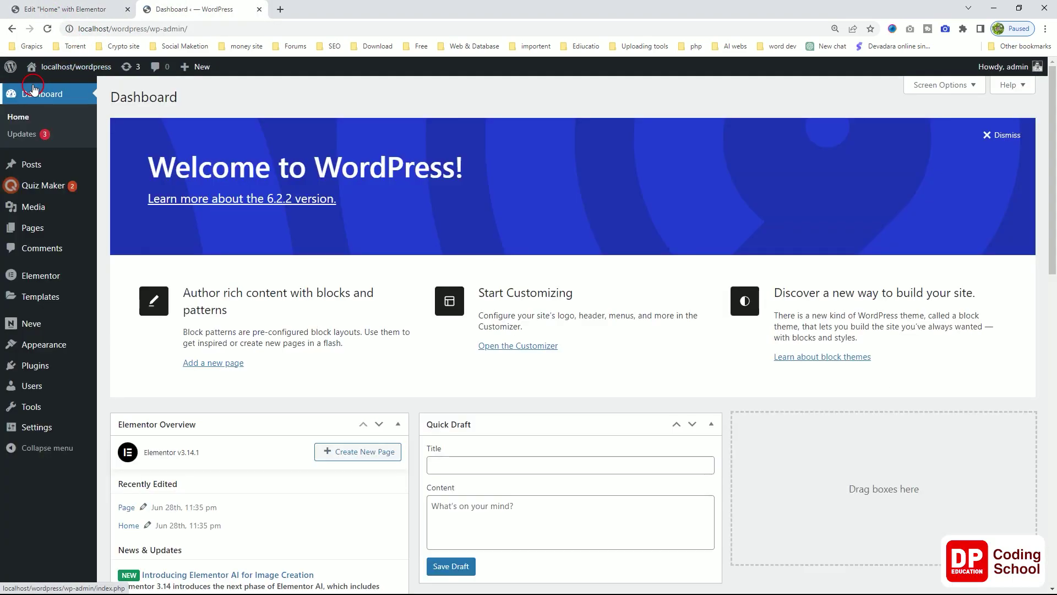
{"action": "mouse_move", "coordinate": [45, 234]}
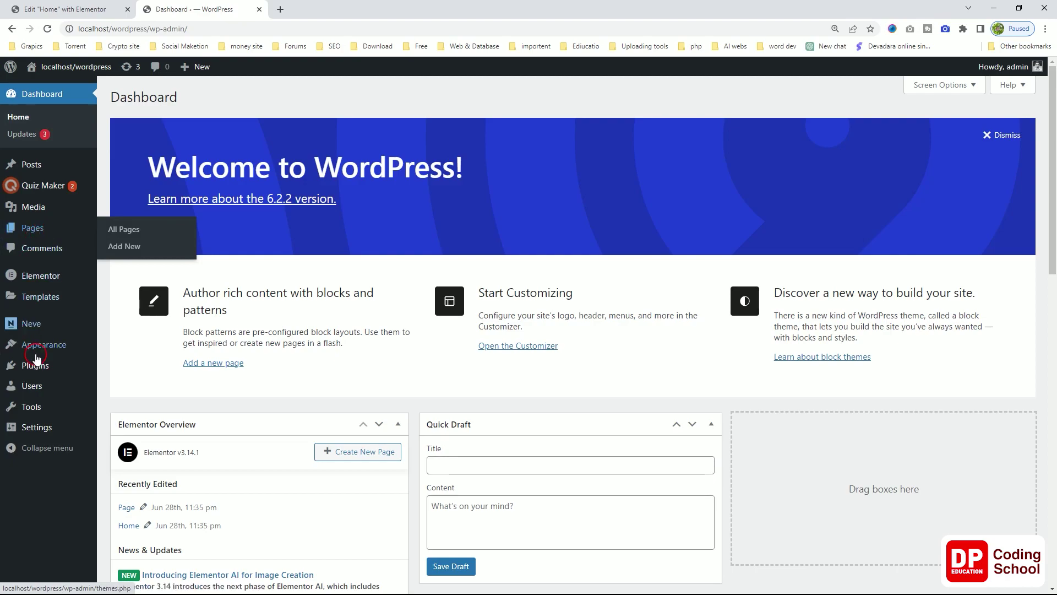
{"action": "left_click", "coordinate": [45, 433]}
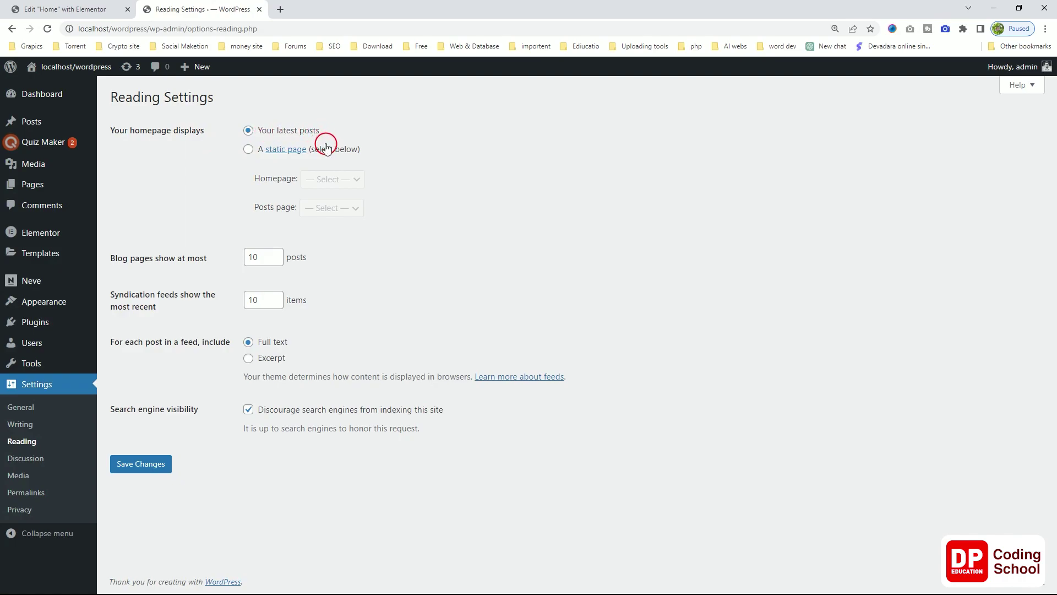
{"action": "left_click", "coordinate": [249, 151]}
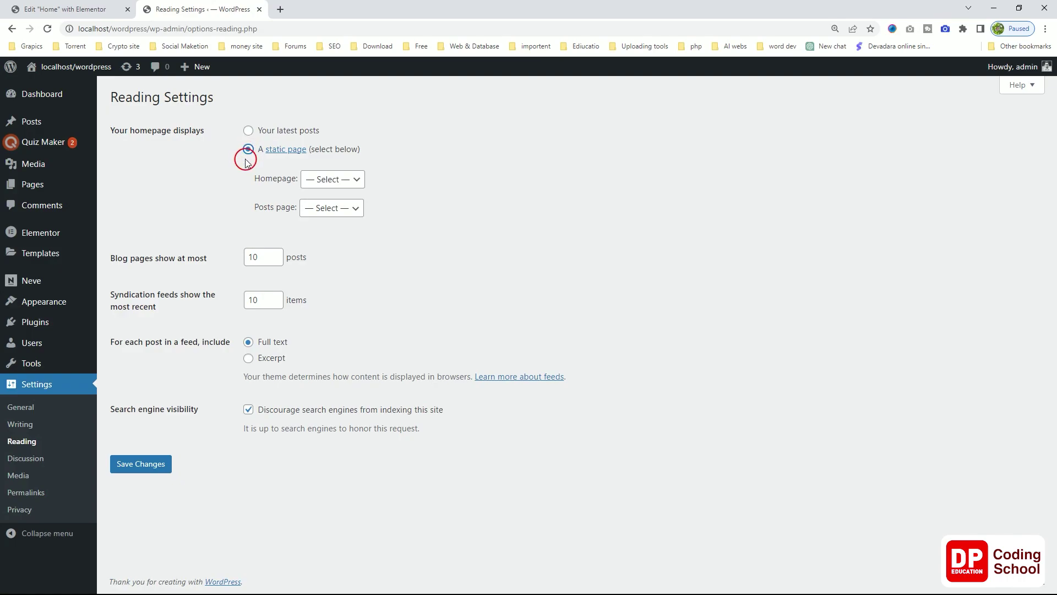
{"action": "left_click", "coordinate": [336, 185]}
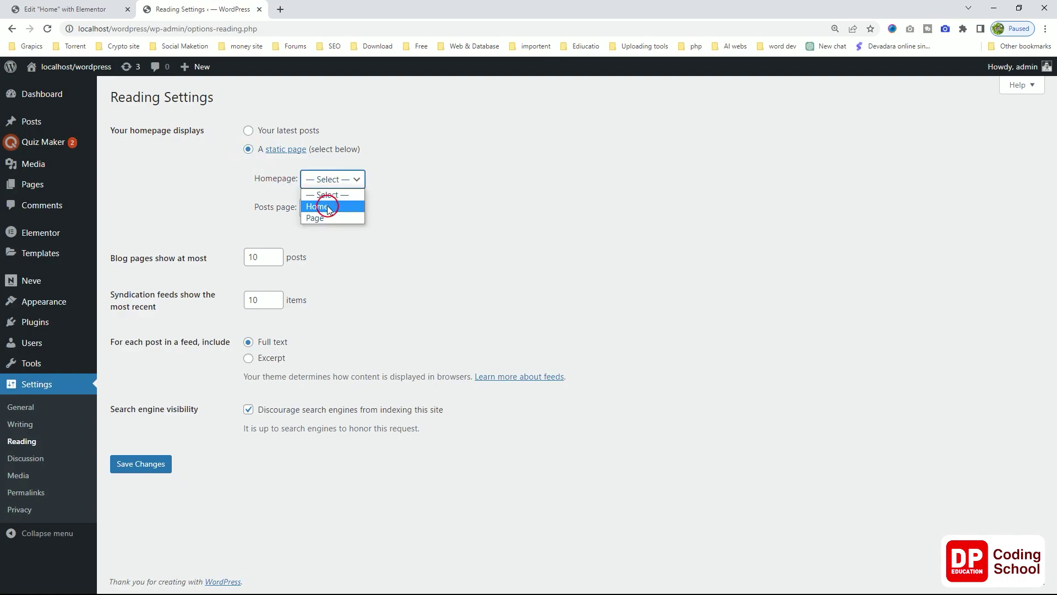
{"action": "left_click", "coordinate": [329, 208]}
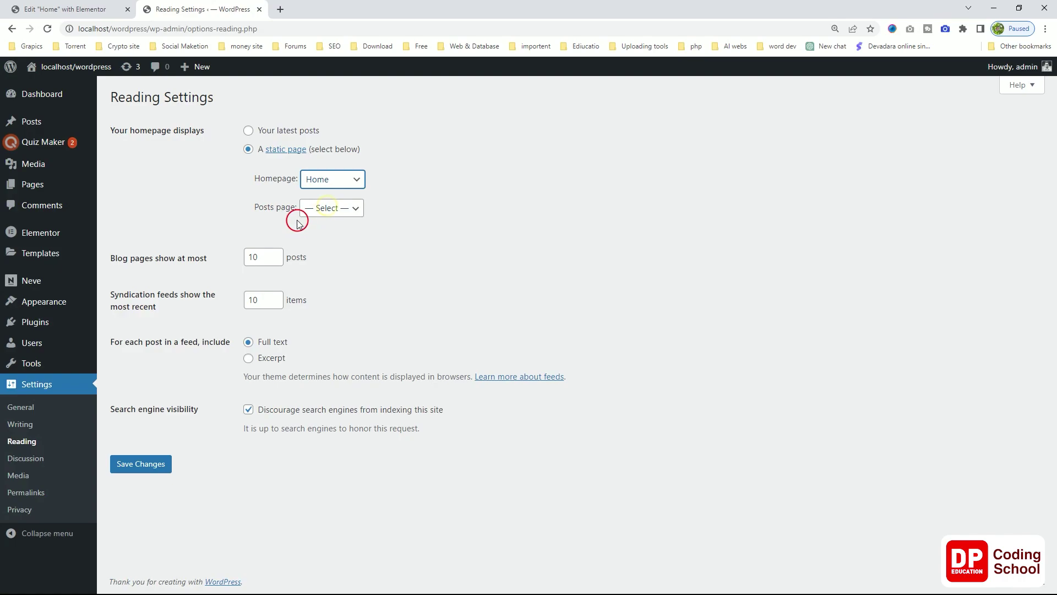
{"action": "left_click", "coordinate": [166, 469]}
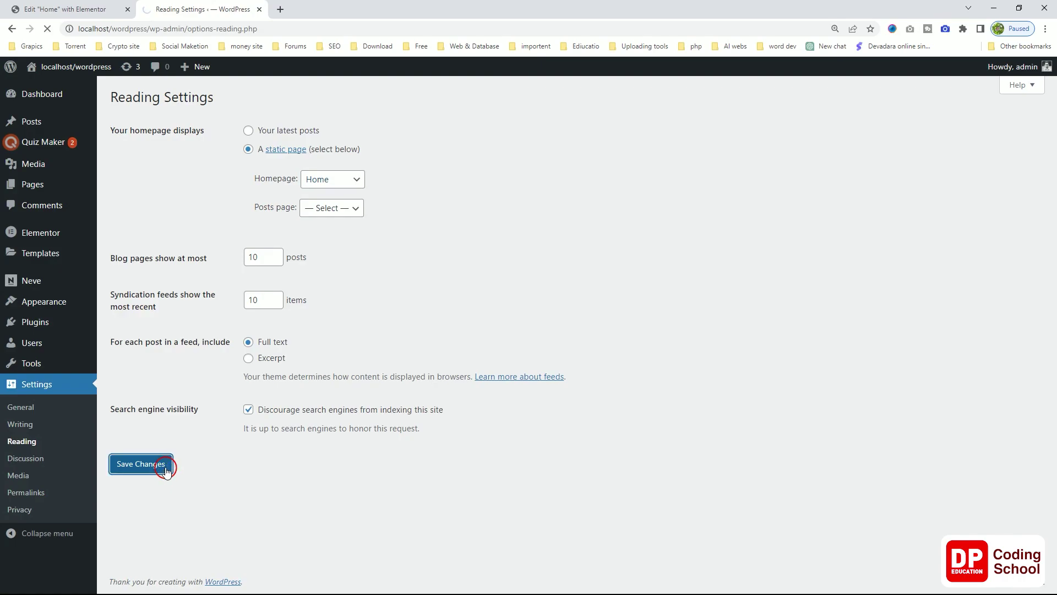
- Load the site's front page at localhost/wordpress/ in the Elementor editor's tab to check the new homepage
{"action": "left_click", "coordinate": [77, 17]}
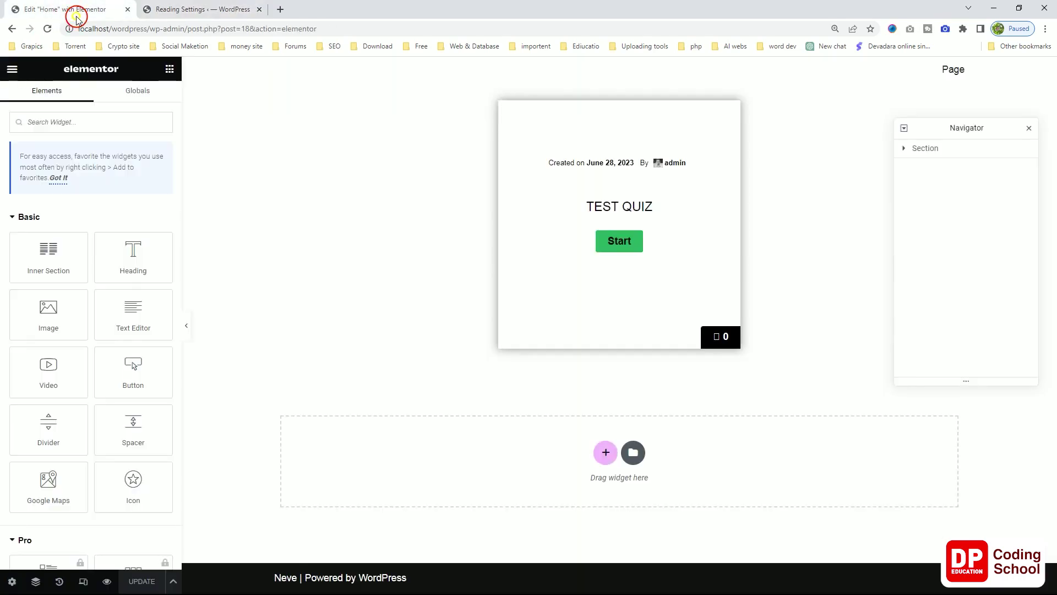
{"action": "left_click_drag", "start_coordinate": [149, 29], "coordinate": [604, 107]}
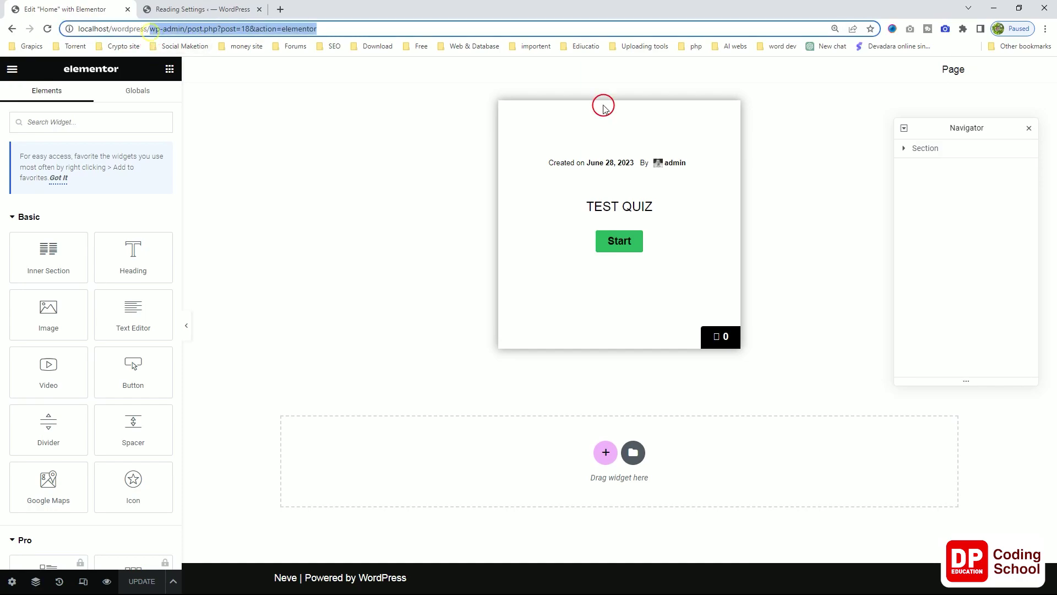
{"action": "key", "text": "BackSpace"}
{"action": "key", "text": "Return"}
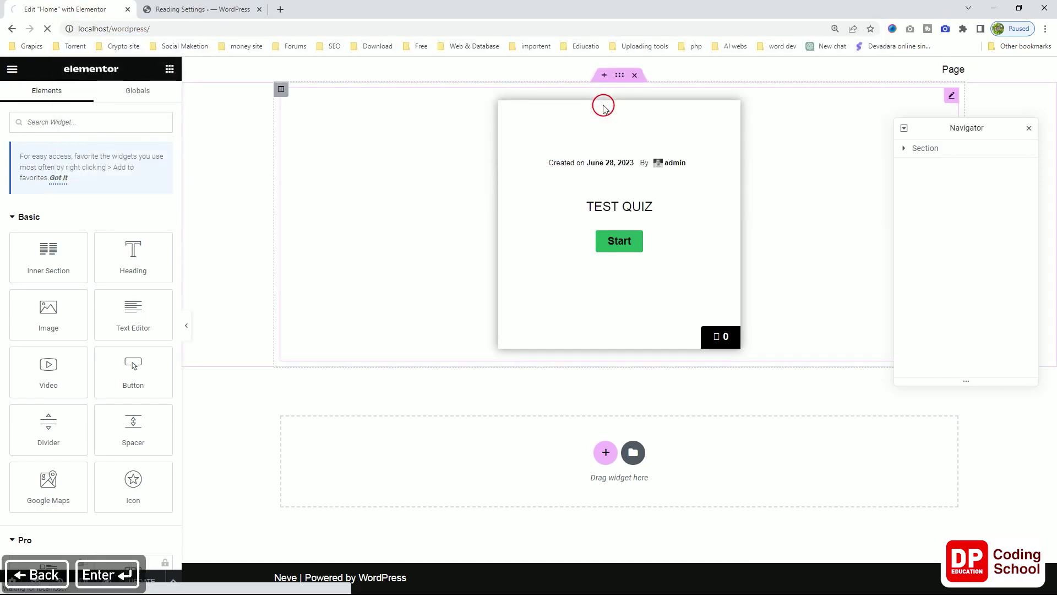
{"action": "right_click", "coordinate": [784, 256]}
{"action": "left_click", "coordinate": [815, 266]}
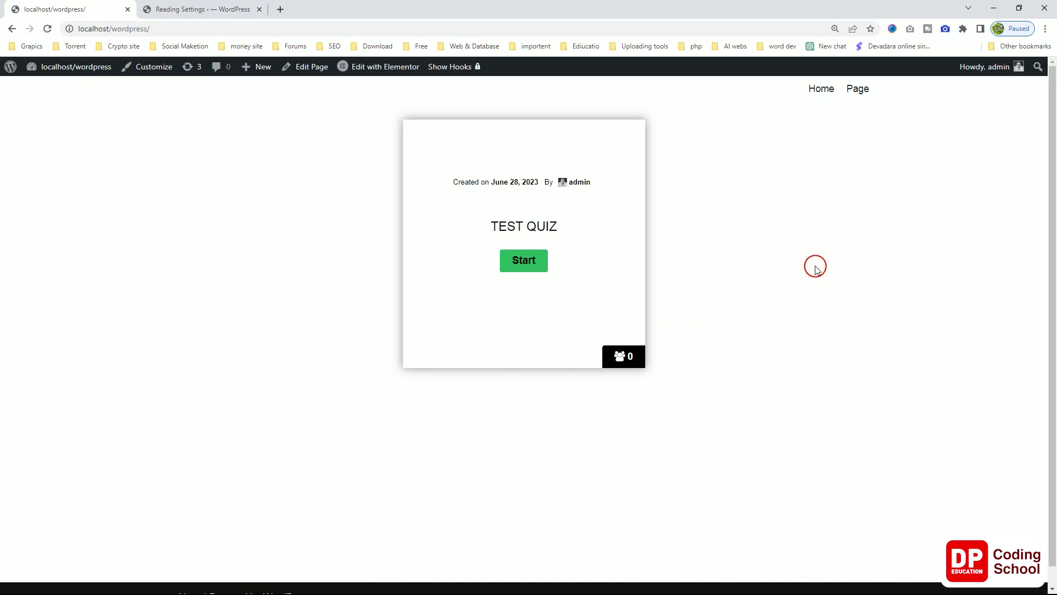